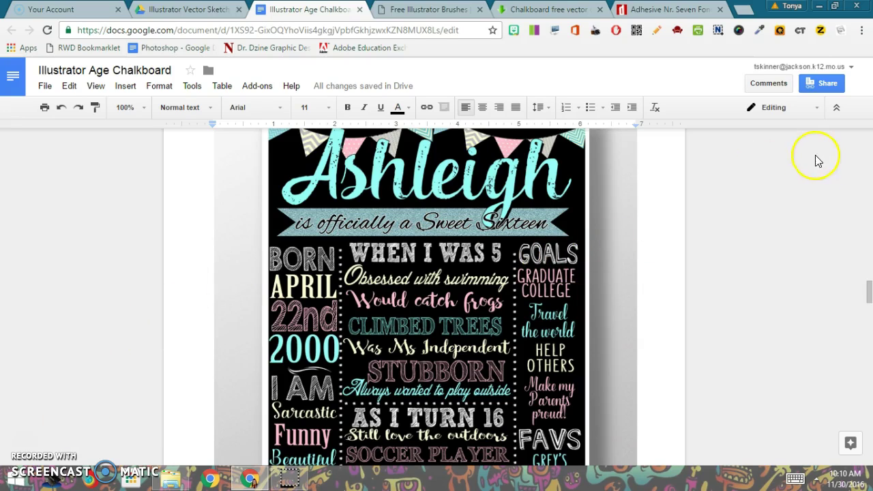
Review the Illustrator Age Chalkboard doc's example posters and links, then bring up the IllustratorChalkboardProj folder
{"action": "mouse_move", "coordinate": [870, 292]}
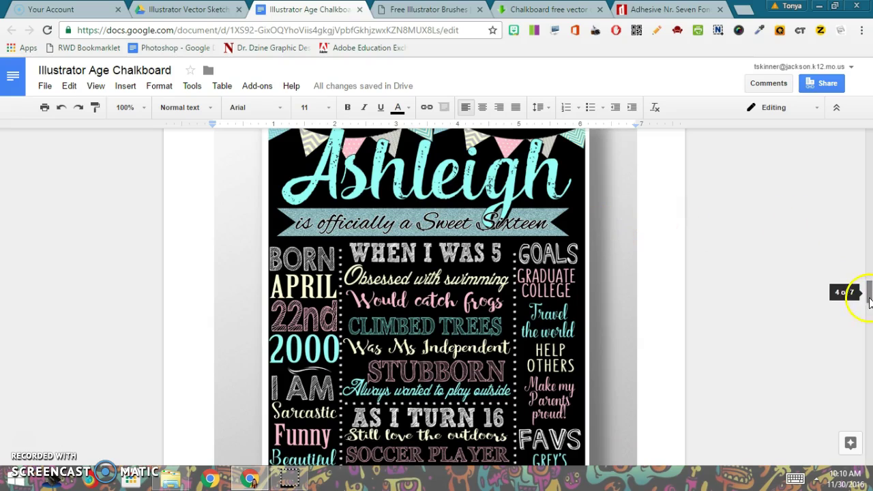
{"action": "left_click_drag", "start_coordinate": [867, 292], "coordinate": [869, 301]}
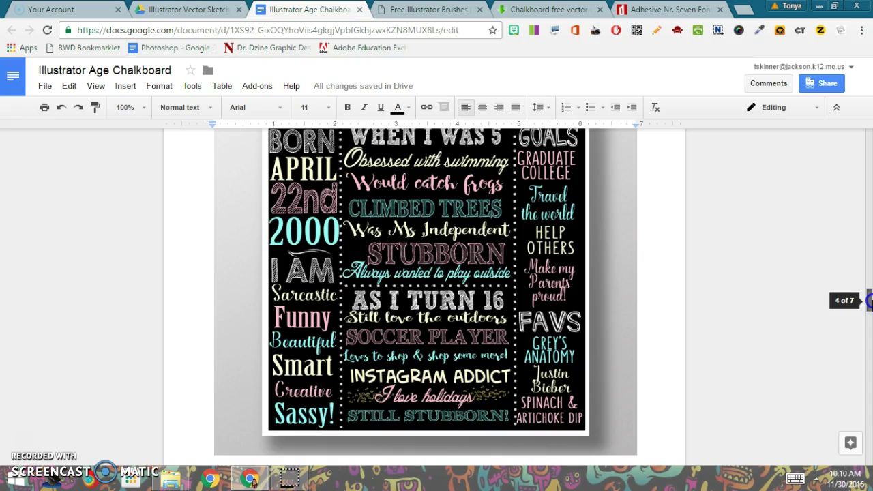
{"action": "left_click_drag", "start_coordinate": [870, 301], "coordinate": [869, 336]}
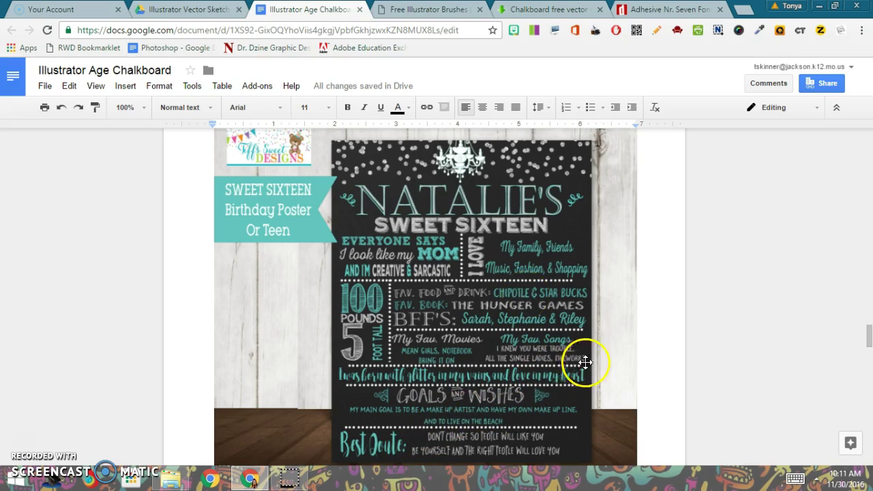
{"action": "scroll", "coordinate": [600, 351], "scroll_direction": "down", "scroll_amount": 10}
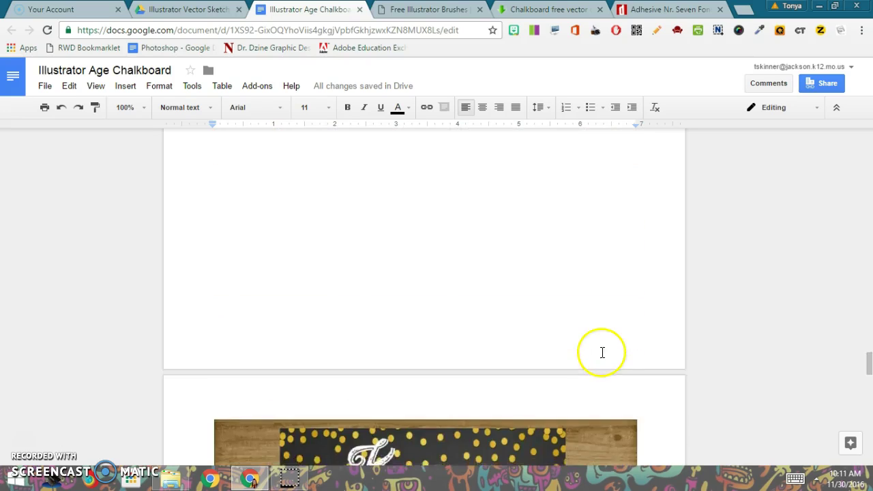
{"action": "scroll", "coordinate": [601, 352], "scroll_direction": "up", "scroll_amount": 1}
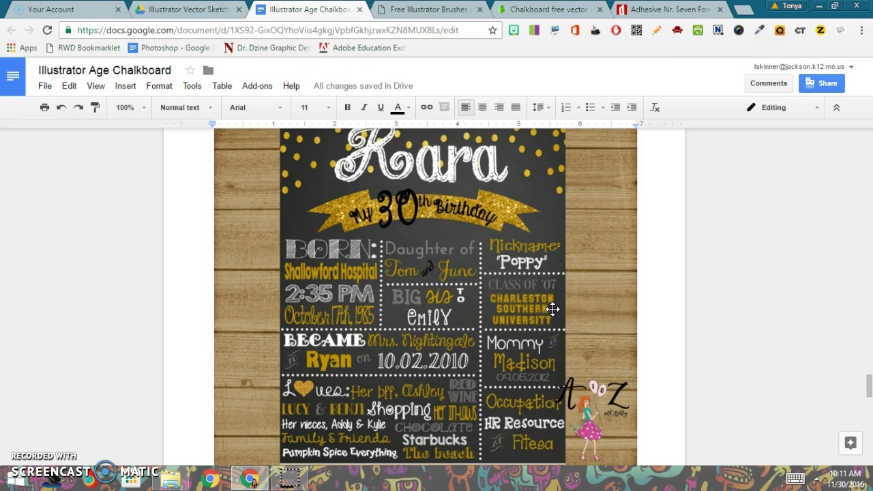
{"action": "scroll", "coordinate": [584, 306], "scroll_direction": "down", "scroll_amount": 2}
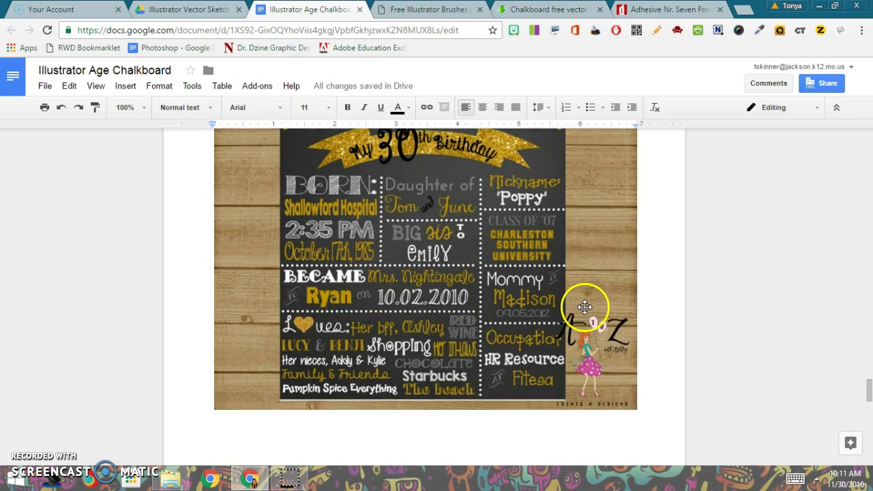
{"action": "scroll", "coordinate": [623, 302], "scroll_direction": "up", "scroll_amount": 9}
{"action": "scroll", "coordinate": [626, 302], "scroll_direction": "up", "scroll_amount": 20}
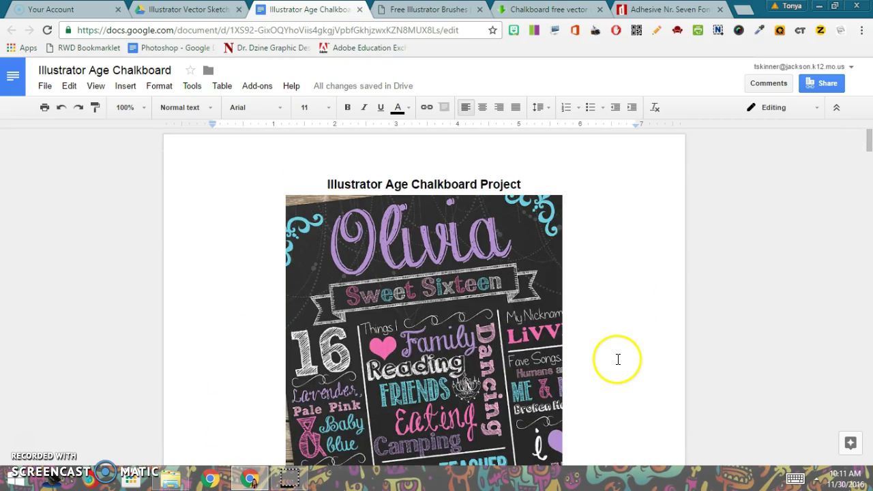
{"action": "scroll", "coordinate": [618, 357], "scroll_direction": "down", "scroll_amount": 8}
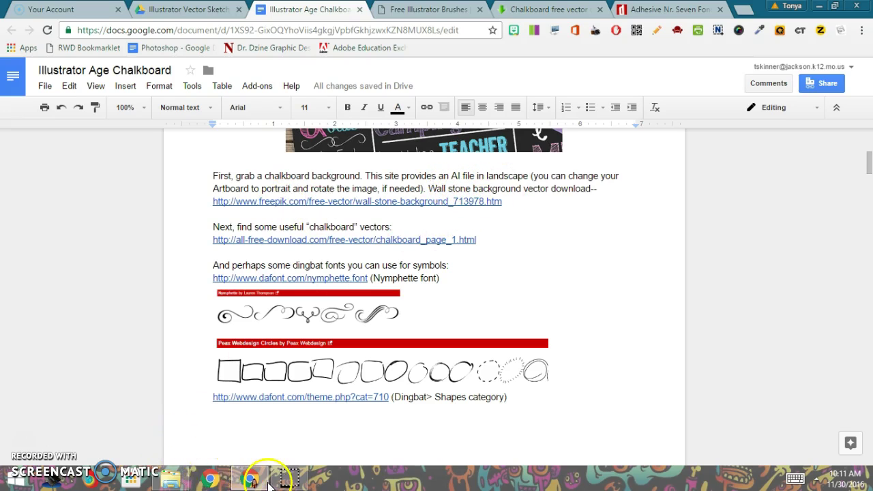
{"action": "left_click", "coordinate": [170, 478]}
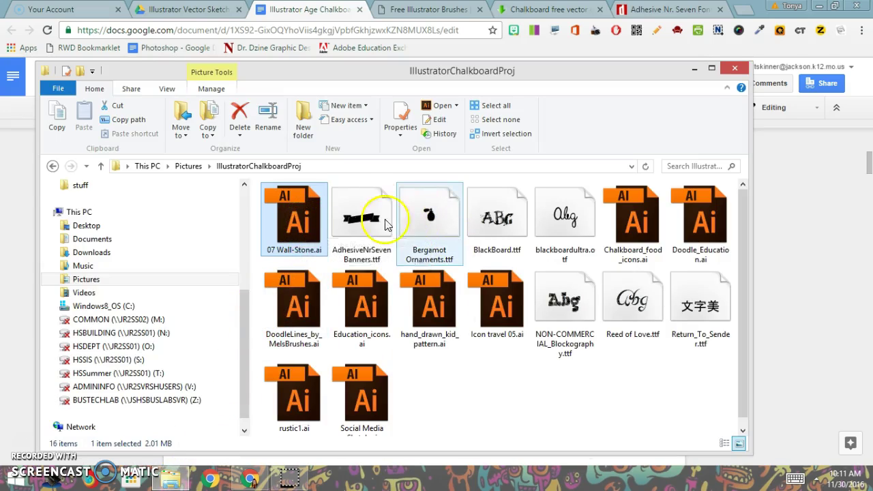
Open 07 Wall-Stone.ai with Adobe Illustrator CS5 from File Explorer
{"action": "right_click", "coordinate": [300, 225]}
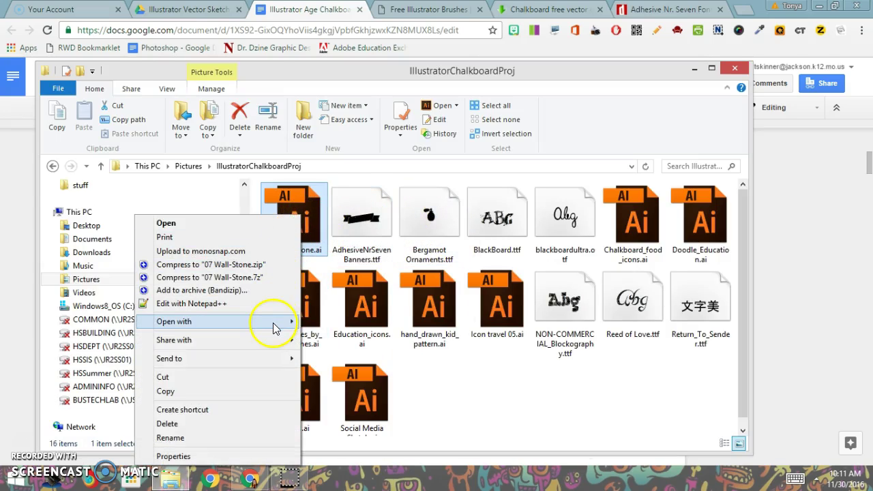
{"action": "mouse_move", "coordinate": [283, 322]}
{"action": "left_click", "coordinate": [368, 350]}
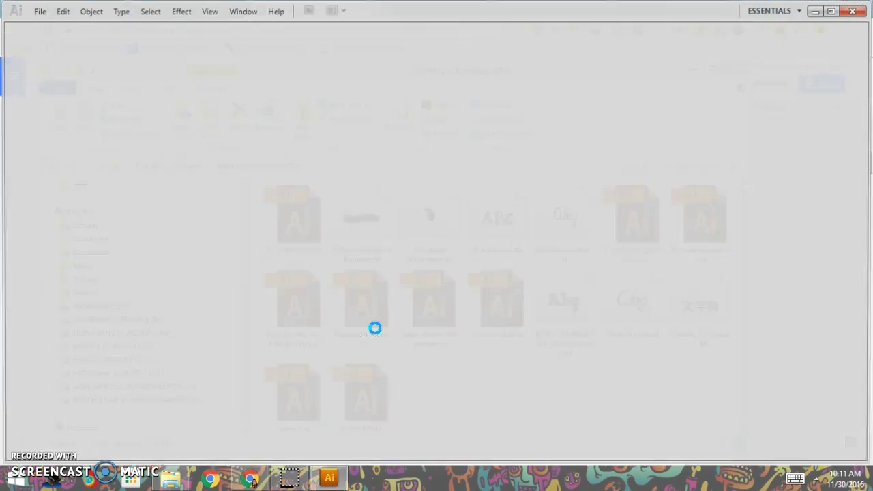
{"action": "left_click", "coordinate": [381, 320]}
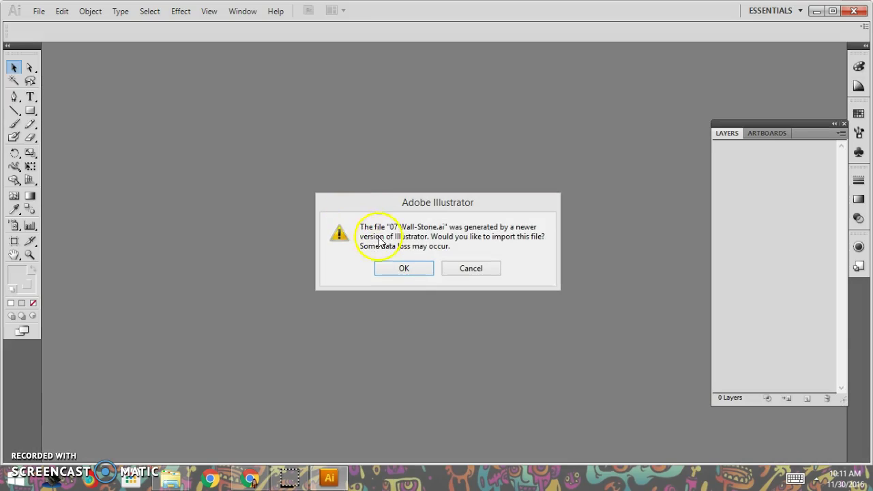
Accept the newer-version warning and enter the background artwork group in isolation
{"action": "left_click", "coordinate": [404, 268]}
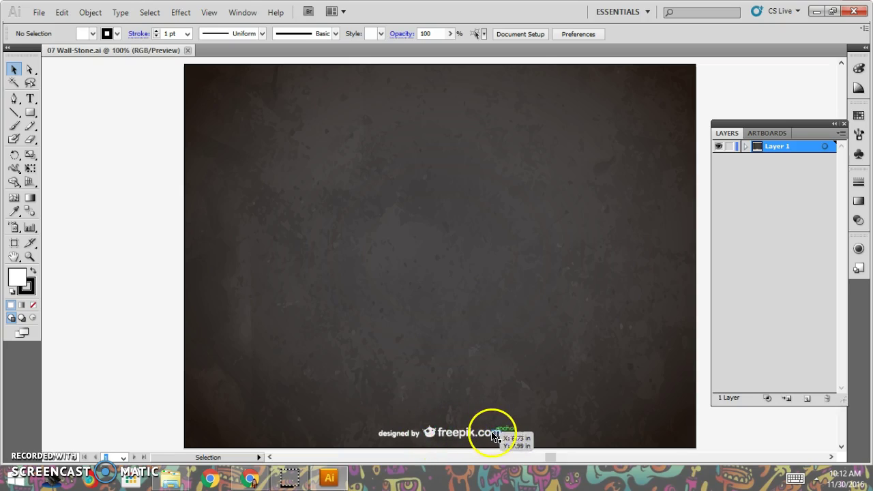
{"action": "left_click", "coordinate": [29, 73]}
{"action": "left_click_drag", "start_coordinate": [367, 406], "coordinate": [451, 353]}
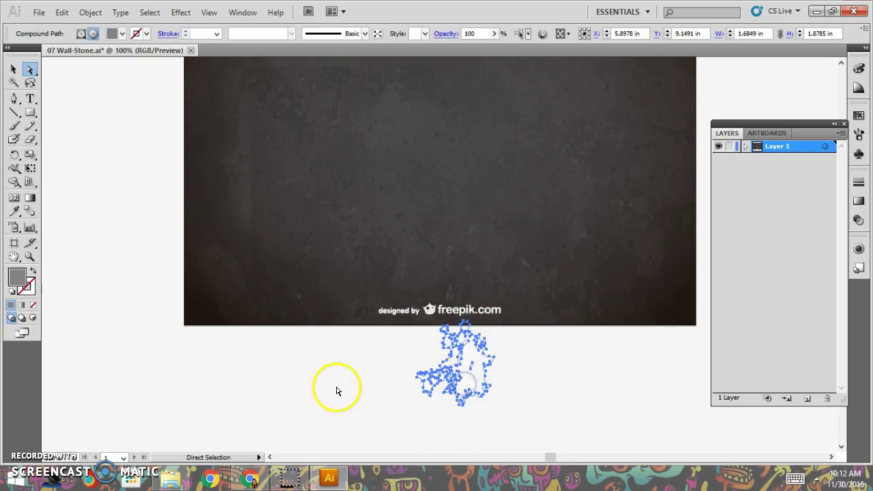
{"action": "left_click", "coordinate": [335, 391]}
{"action": "left_click", "coordinate": [13, 70]}
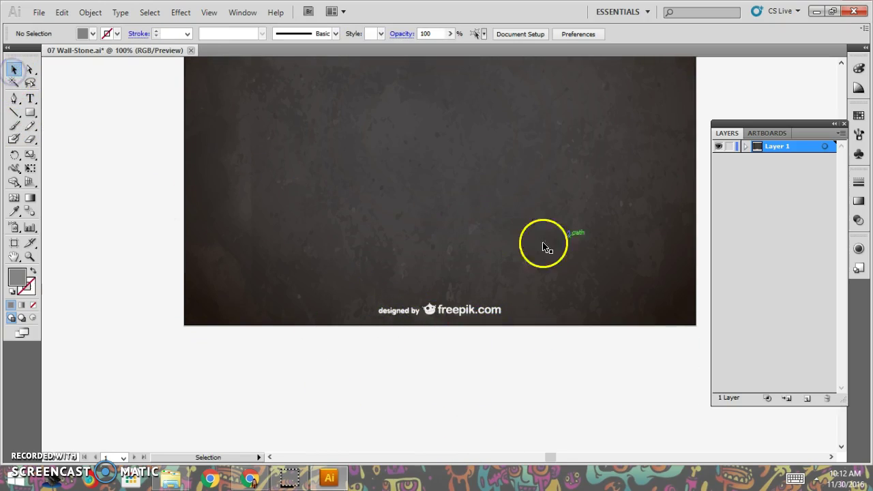
{"action": "left_click", "coordinate": [386, 312]}
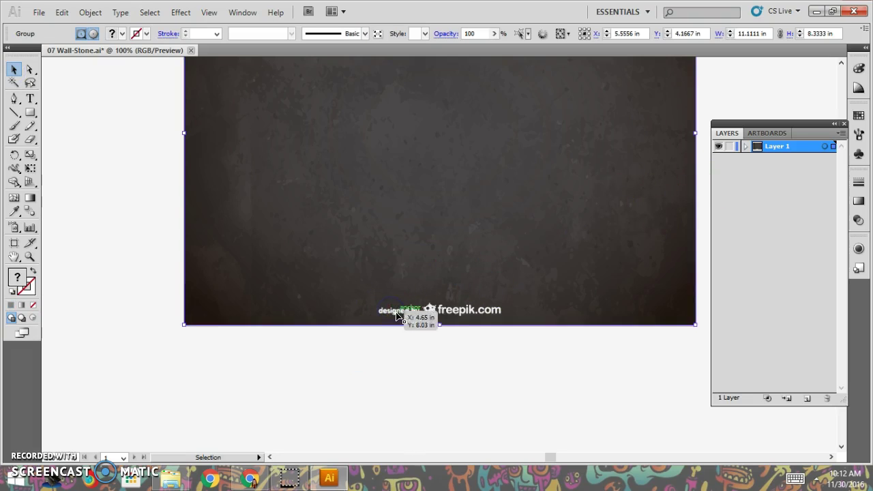
{"action": "left_click", "coordinate": [426, 309]}
{"action": "left_click", "coordinate": [495, 312]}
{"action": "double_click", "coordinate": [495, 312]}
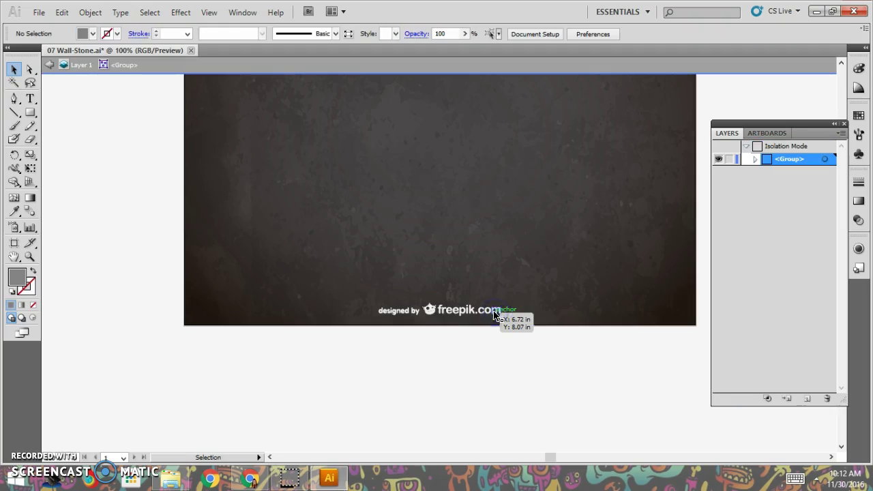
Drill down through the nested groups to isolate the freepik logo group
{"action": "left_click", "coordinate": [423, 320]}
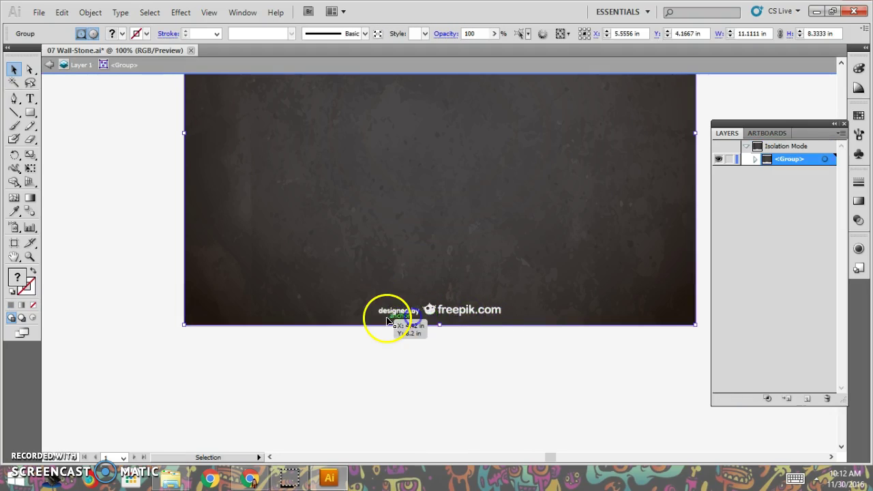
{"action": "left_click", "coordinate": [399, 329]}
{"action": "left_click", "coordinate": [480, 347]}
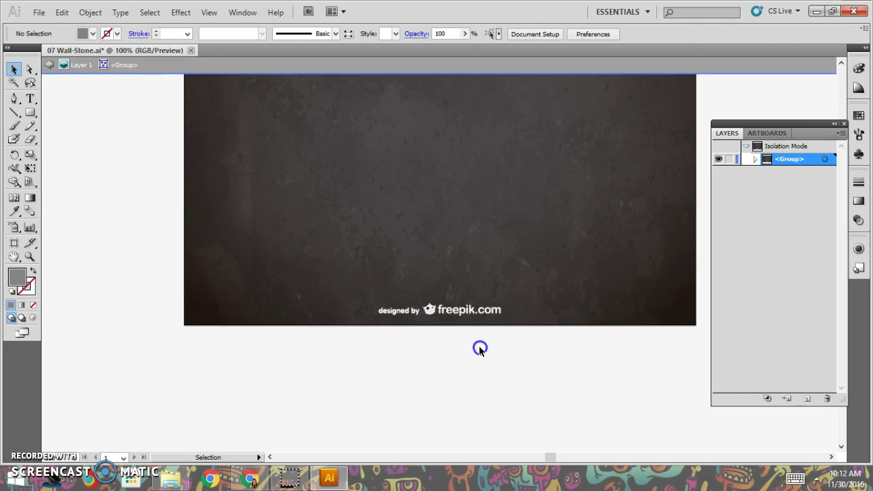
{"action": "left_click_drag", "start_coordinate": [361, 291], "coordinate": [362, 292]}
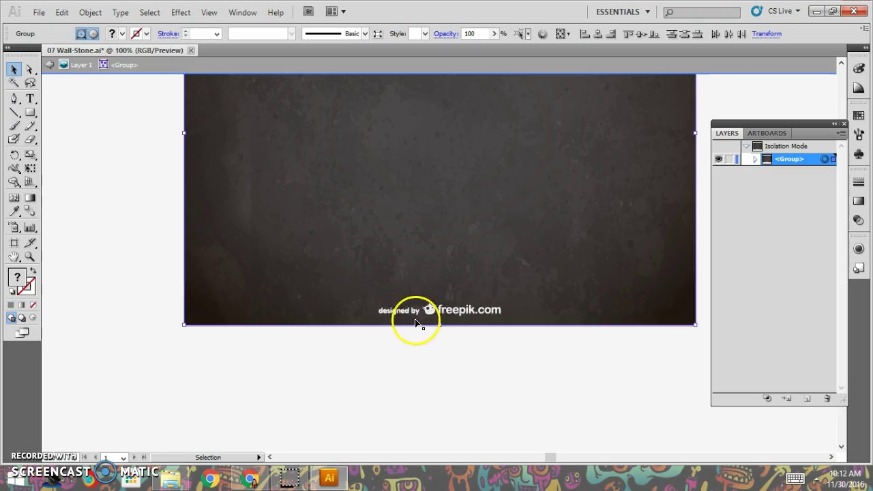
{"action": "left_click", "coordinate": [426, 311]}
{"action": "double_click", "coordinate": [483, 305]}
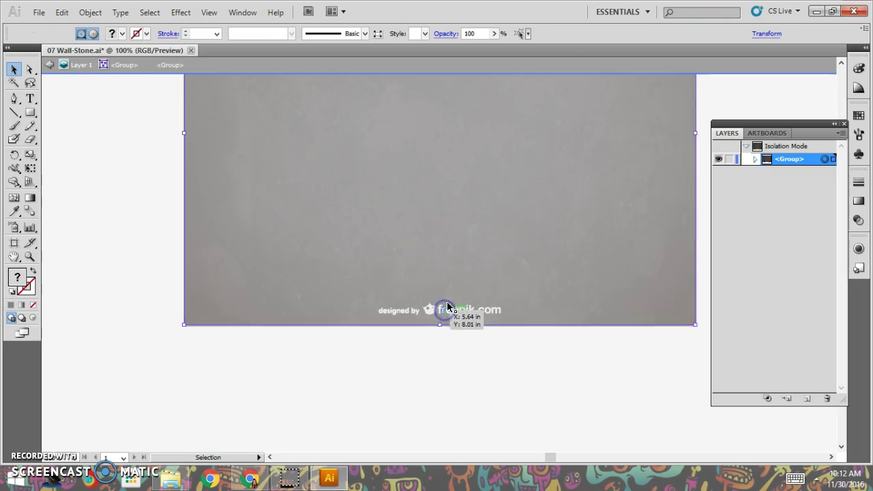
{"action": "left_click_drag", "start_coordinate": [518, 352], "coordinate": [360, 292]}
{"action": "left_click", "coordinate": [475, 344]}
{"action": "double_click", "coordinate": [482, 308]}
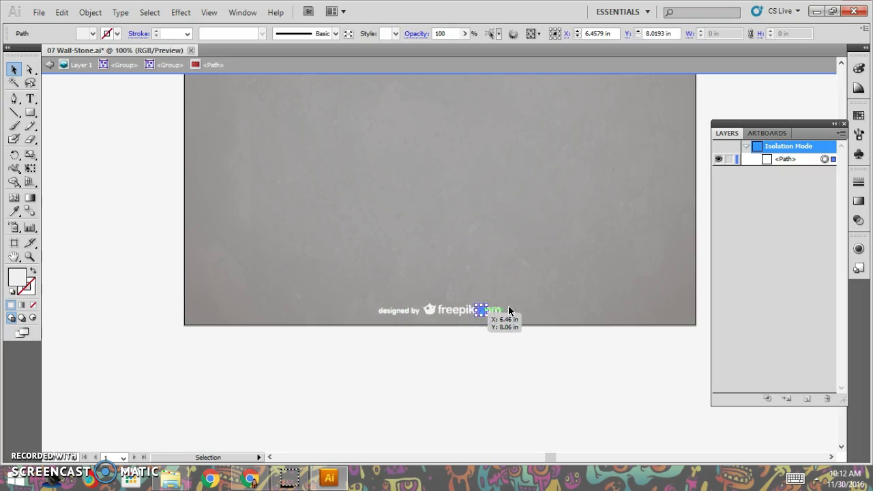
{"action": "left_click", "coordinate": [514, 320]}
{"action": "left_click", "coordinate": [496, 320]}
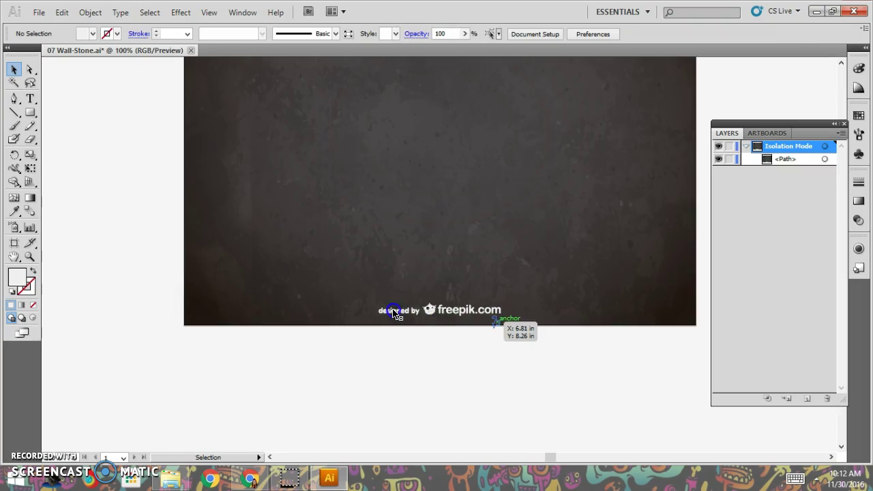
{"action": "double_click", "coordinate": [430, 315]}
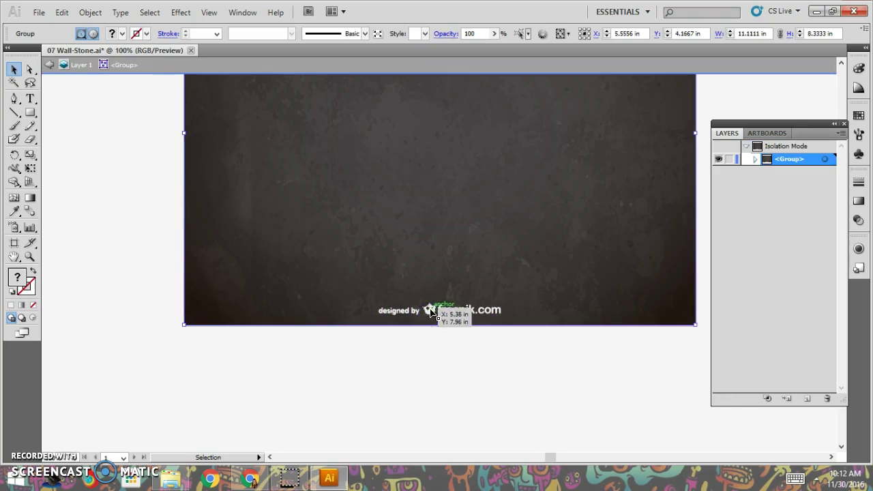
{"action": "double_click", "coordinate": [429, 310]}
Marquee-select all freepik credit paths with Direct Selection, delete them, and exit isolation
{"action": "left_click", "coordinate": [213, 221]}
{"action": "left_click", "coordinate": [29, 69]}
{"action": "left_click_drag", "start_coordinate": [529, 353], "coordinate": [347, 287]}
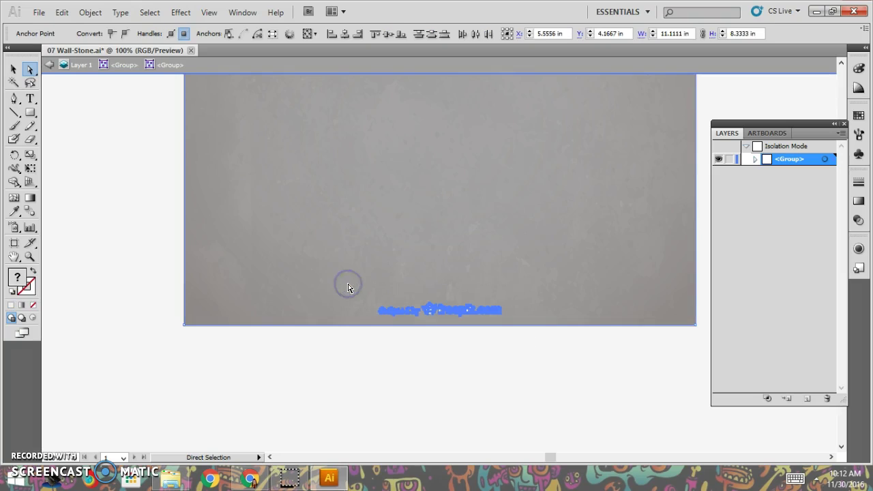
{"action": "key", "text": "Delete"}
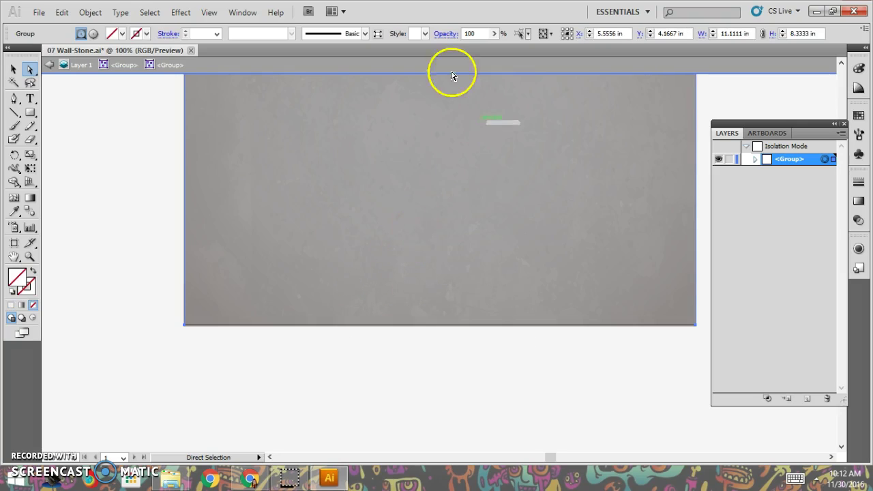
{"action": "double_click", "coordinate": [109, 217]}
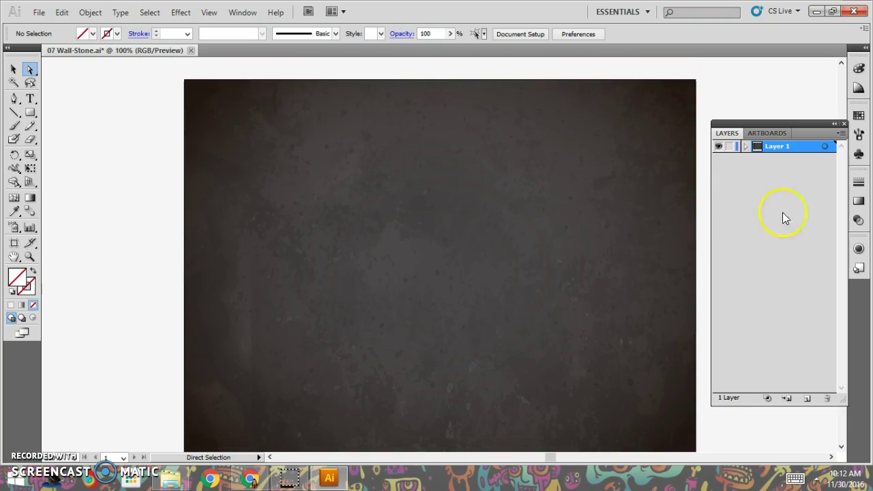
Change Artboard 1 to portrait orientation
{"action": "left_click", "coordinate": [772, 135]}
{"action": "left_click", "coordinate": [825, 147]}
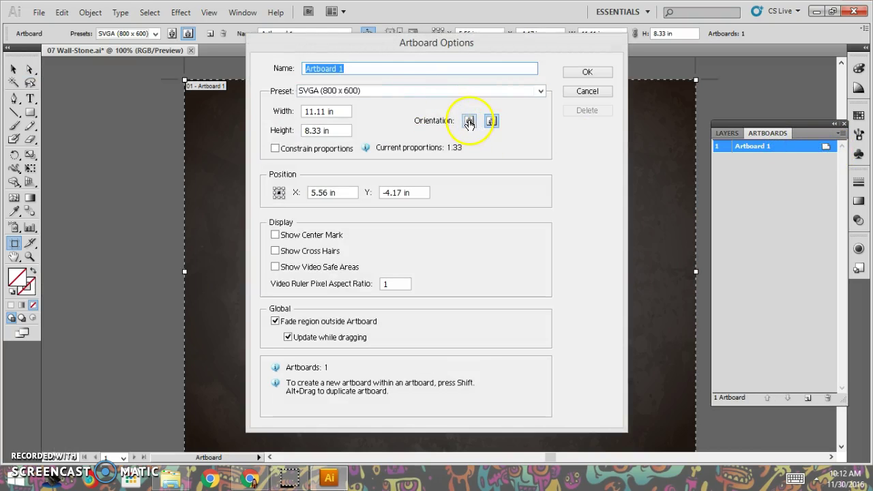
{"action": "left_click", "coordinate": [469, 120]}
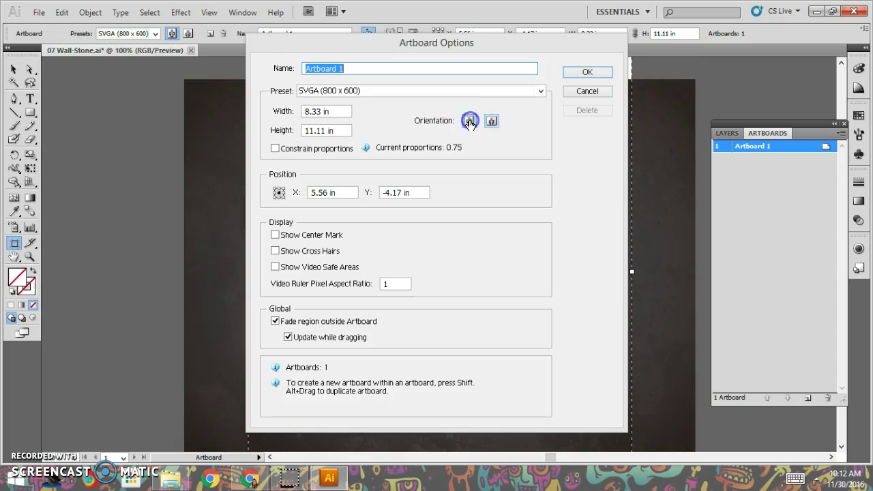
{"action": "left_click", "coordinate": [587, 73]}
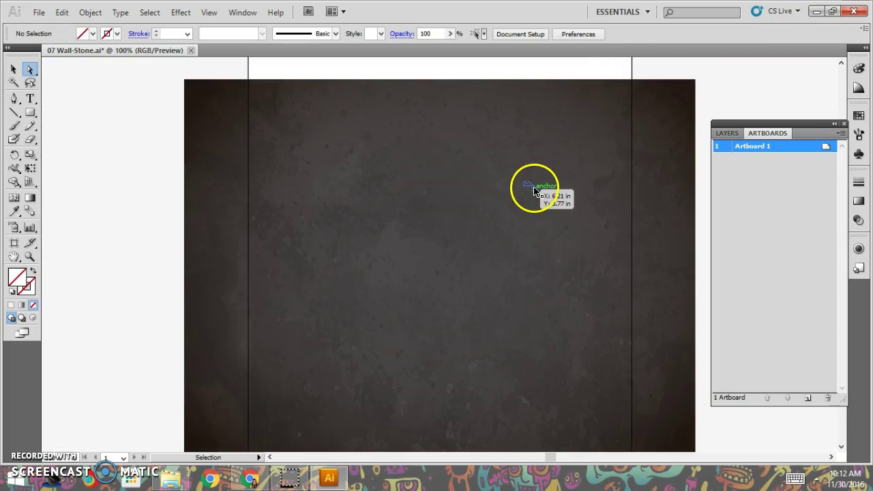
Rotate the stone background image 90° with Object > Transform > Rotate, then deselect it
{"action": "key", "text": "ctrl+minus"}
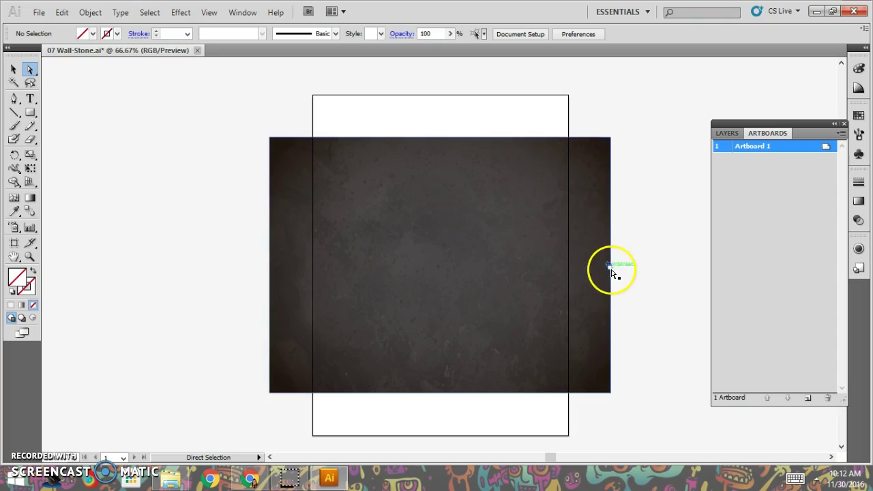
{"action": "left_click", "coordinate": [337, 186]}
{"action": "left_click", "coordinate": [93, 12]}
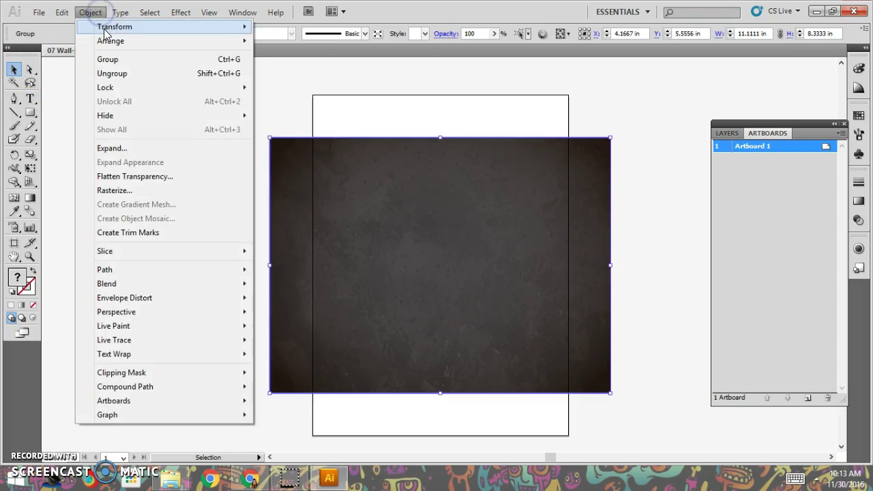
{"action": "left_click", "coordinate": [206, 12]}
{"action": "left_click", "coordinate": [120, 12]}
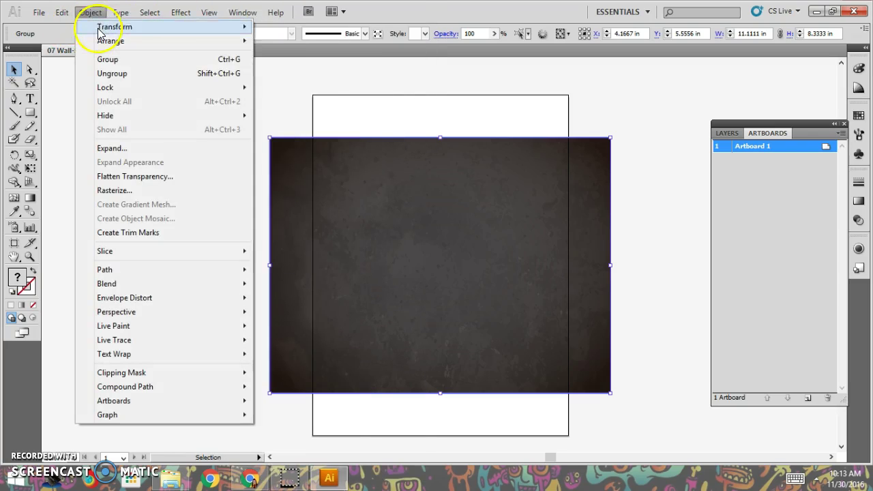
{"action": "mouse_move", "coordinate": [115, 27]}
{"action": "left_click", "coordinate": [274, 59]}
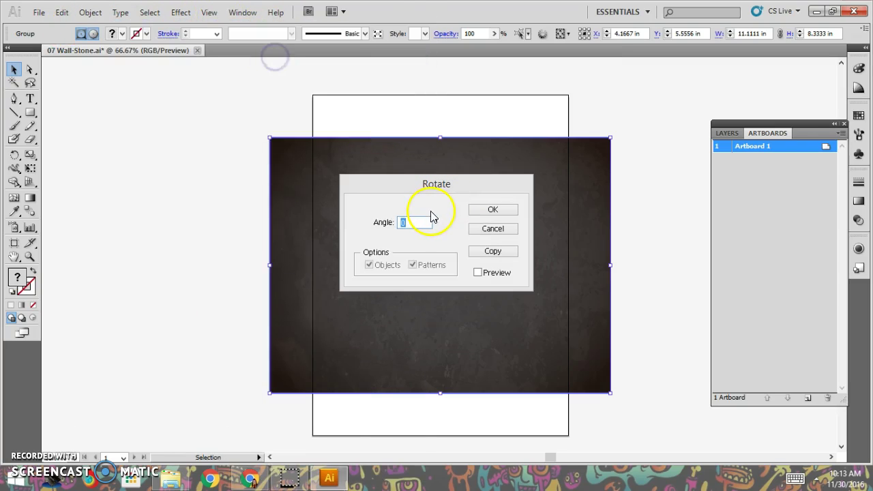
{"action": "key", "text": "Return"}
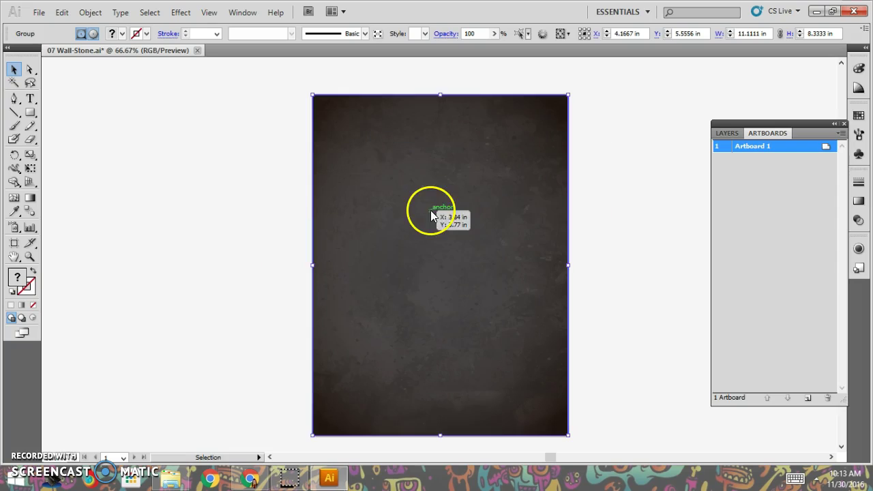
{"action": "left_click", "coordinate": [610, 235]}
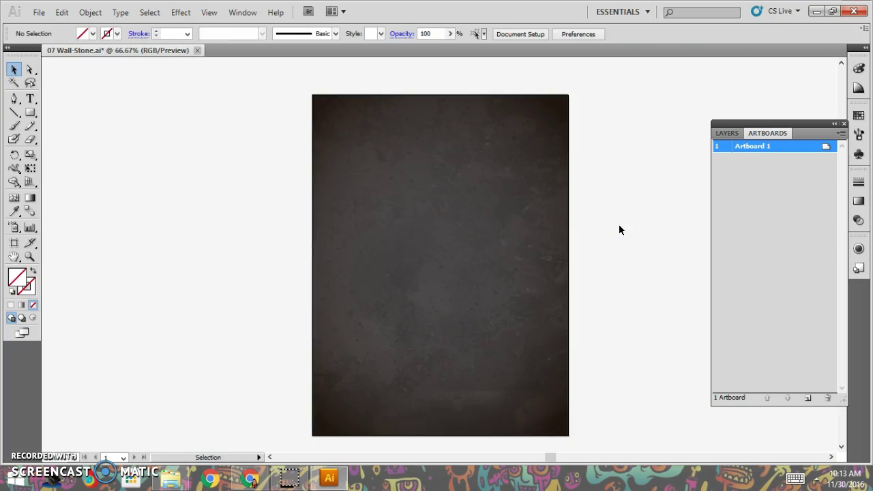
Rename Layer 1 to 'Chalkboard', lock it, add Layer 2 above, and return to Chrome
{"action": "left_click", "coordinate": [728, 132]}
{"action": "double_click", "coordinate": [777, 147]}
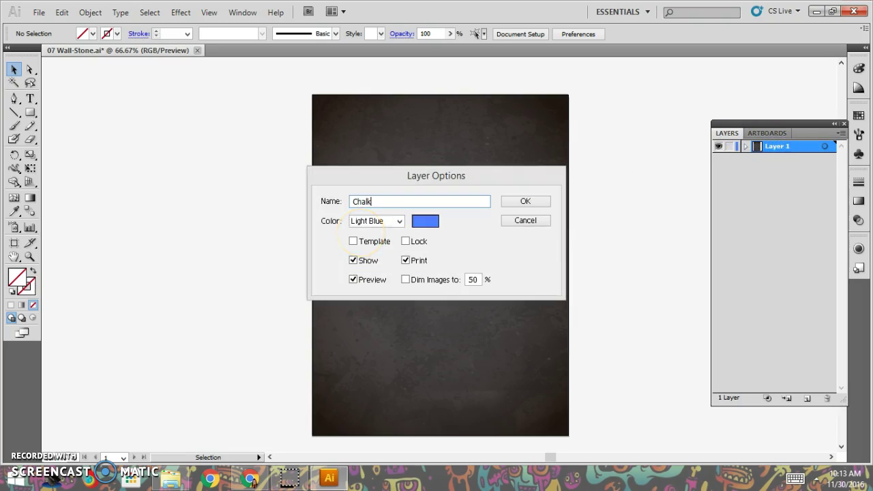
{"action": "key", "text": "Return"}
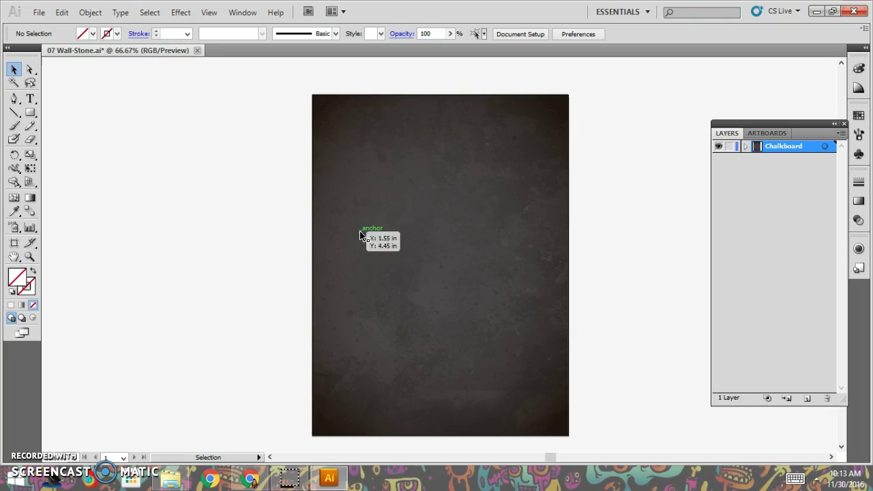
{"action": "left_click", "coordinate": [729, 147]}
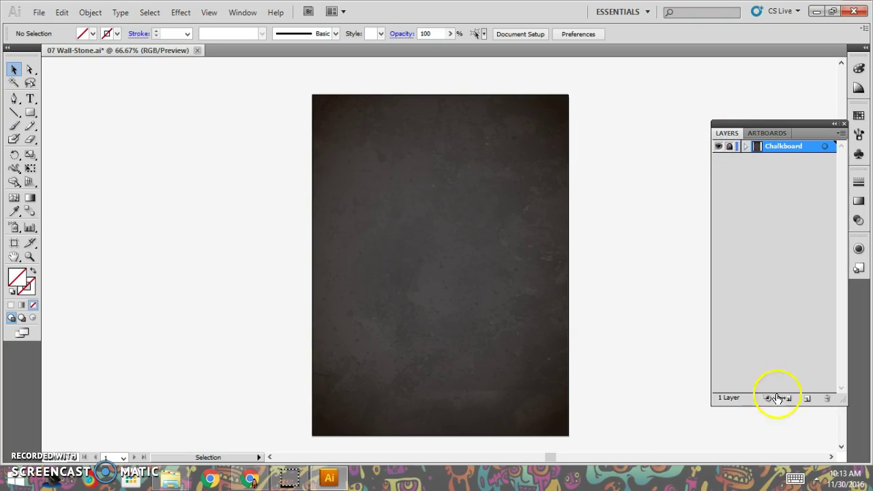
{"action": "left_click", "coordinate": [807, 398]}
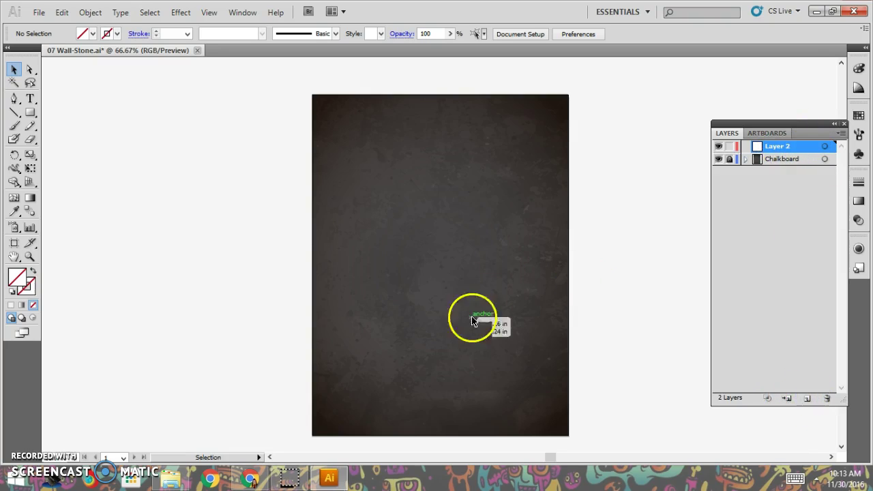
{"action": "left_click", "coordinate": [250, 480]}
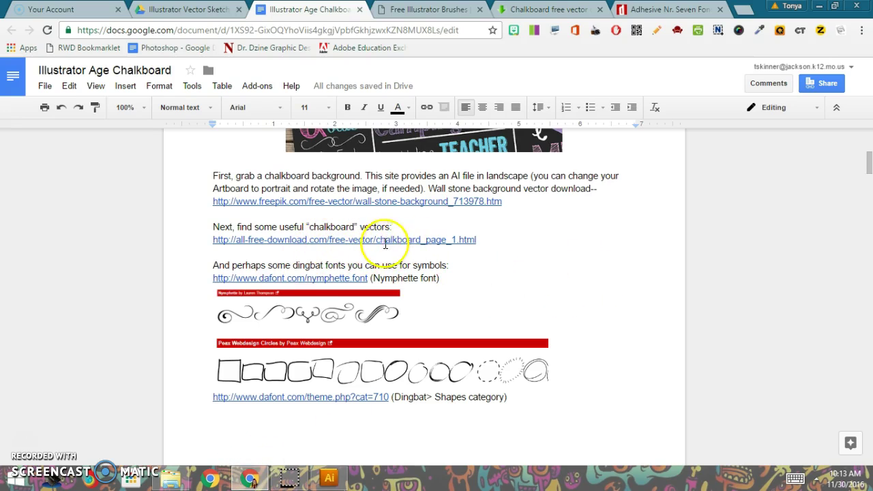
Browse the all-free-download.com 'chalkboard' free vector results in Chrome
{"action": "left_click", "coordinate": [429, 9]}
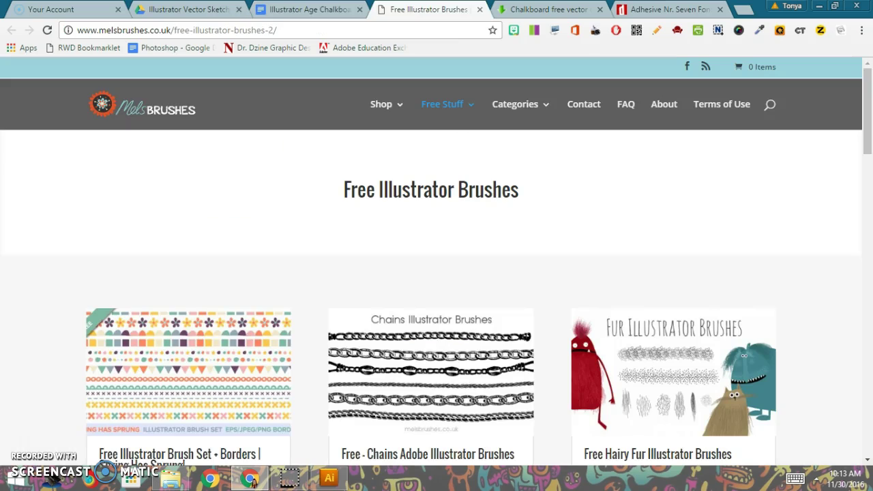
{"action": "left_click", "coordinate": [515, 11]}
{"action": "mouse_move", "coordinate": [103, 113]}
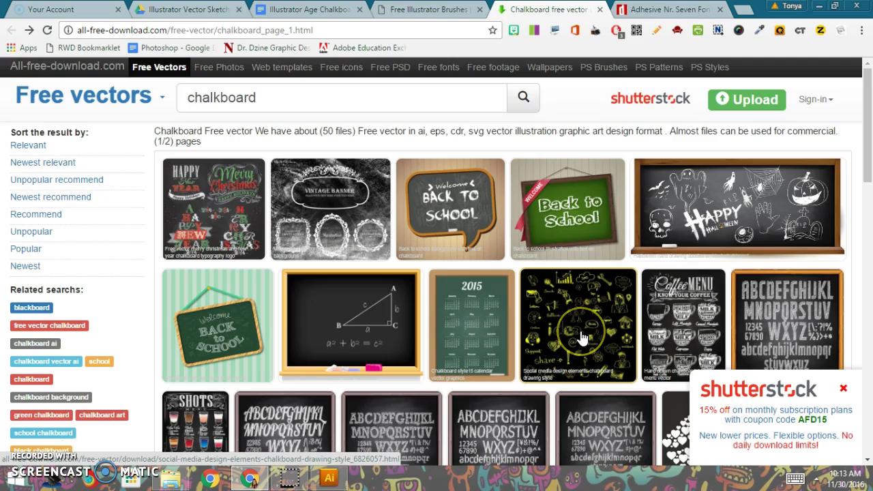
{"action": "scroll", "coordinate": [581, 338], "scroll_direction": "down", "scroll_amount": 5}
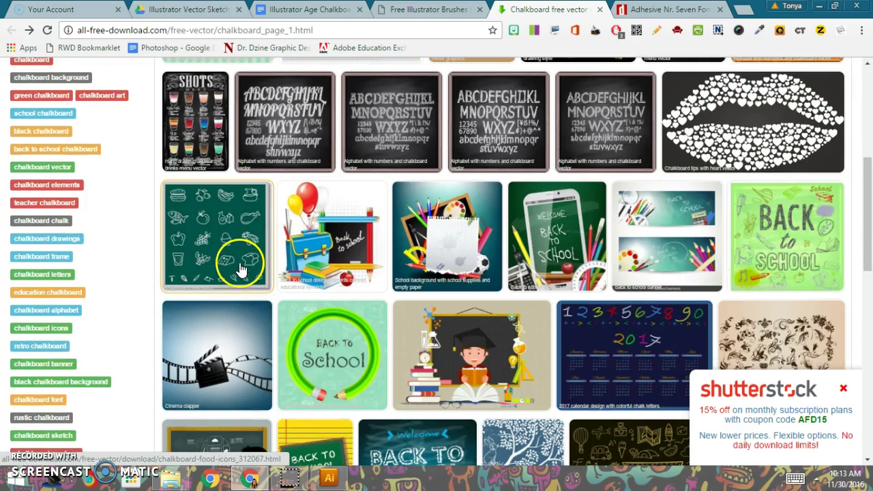
{"action": "scroll", "coordinate": [240, 266], "scroll_direction": "up", "scroll_amount": 6}
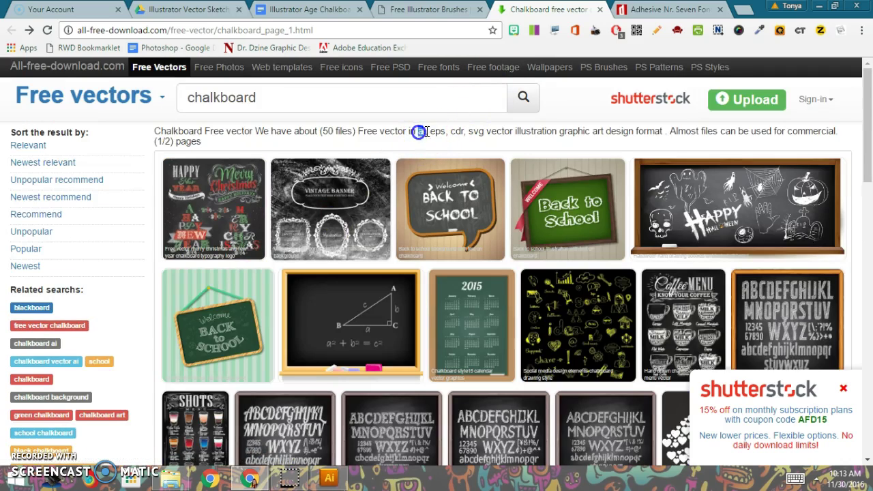
Check the IllustratorChalkboardProj folder's files, then minimize the Explorer window
{"action": "left_click", "coordinate": [171, 477]}
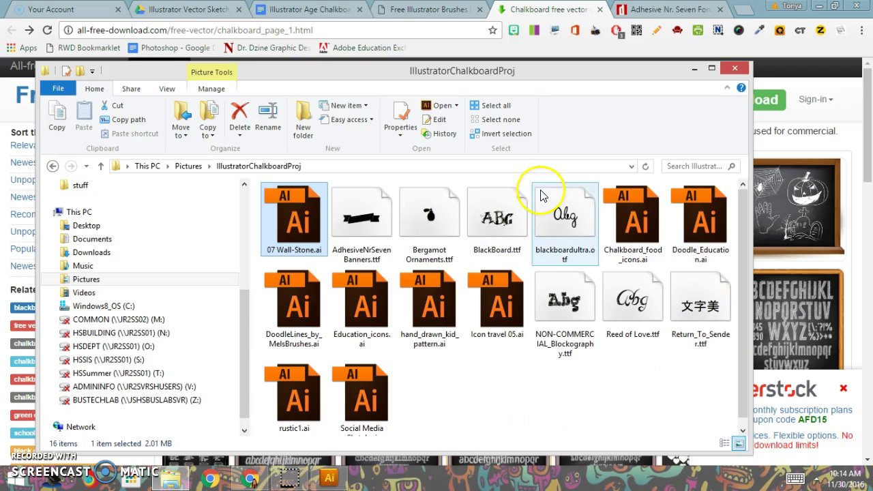
{"action": "left_click", "coordinate": [694, 68]}
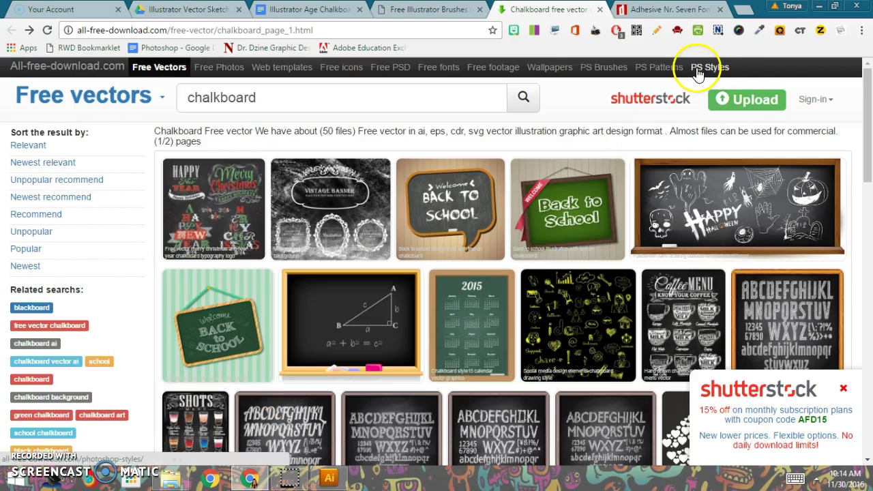
Flip between the Drive, instructions doc and Free Illustrator Brushes tabs, scrolling the brush listings
{"action": "left_click", "coordinate": [426, 10]}
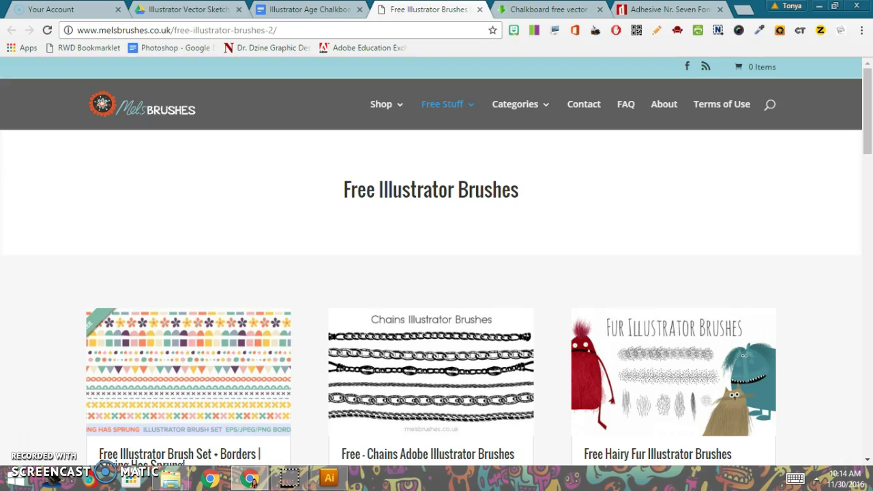
{"action": "left_click", "coordinate": [201, 9]}
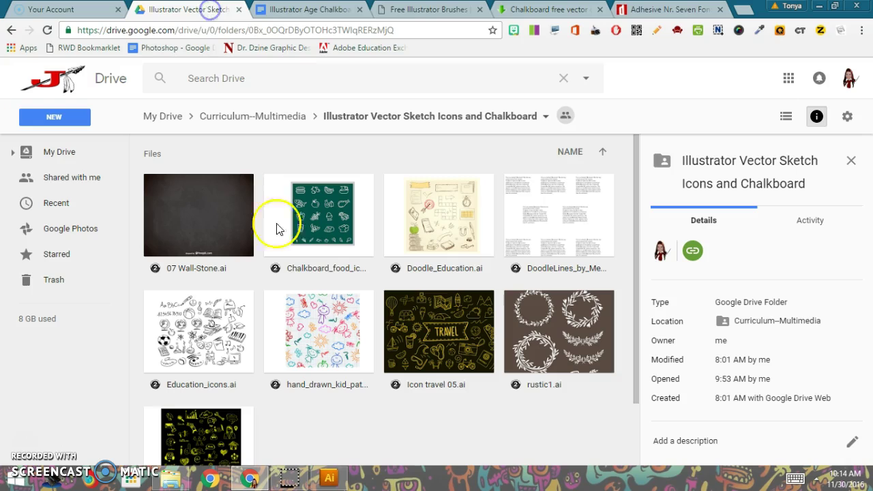
{"action": "left_click", "coordinate": [304, 10]}
{"action": "scroll", "coordinate": [383, 366], "scroll_direction": "down", "scroll_amount": 15}
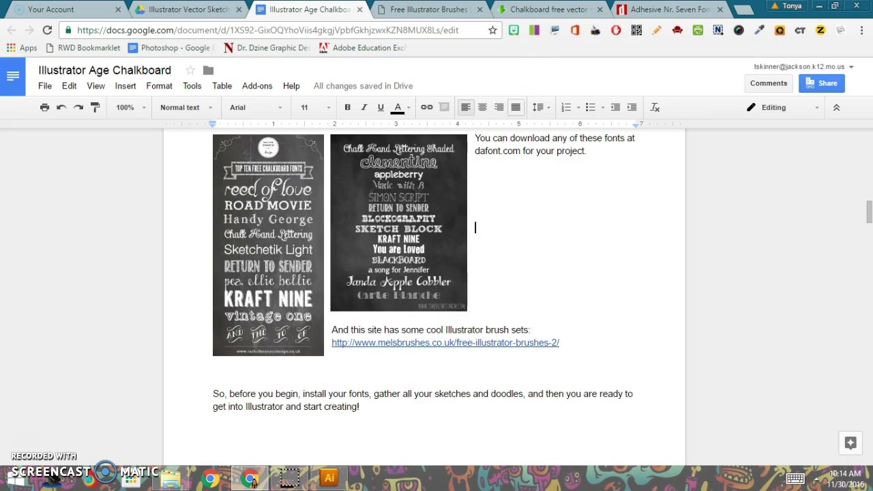
{"action": "left_click", "coordinate": [427, 9]}
{"action": "scroll", "coordinate": [461, 385], "scroll_direction": "down", "scroll_amount": 7}
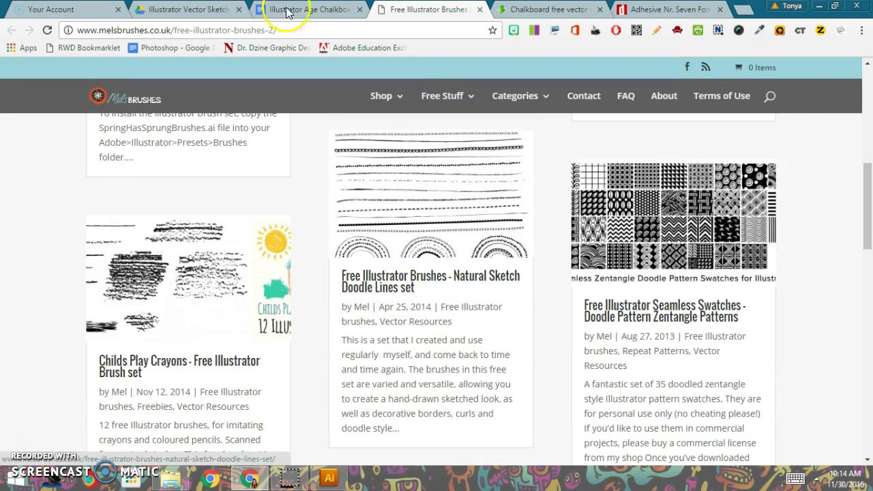
{"action": "key", "text": "ctrl+2"}
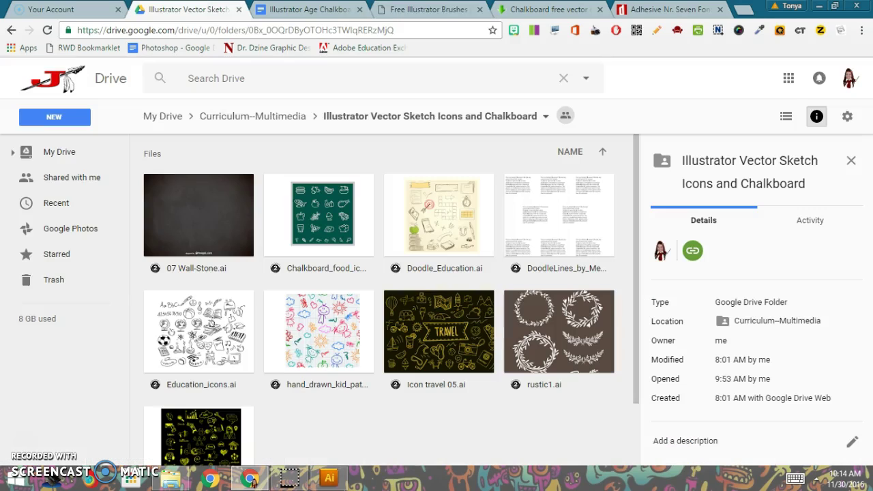
{"action": "left_click", "coordinate": [429, 7]}
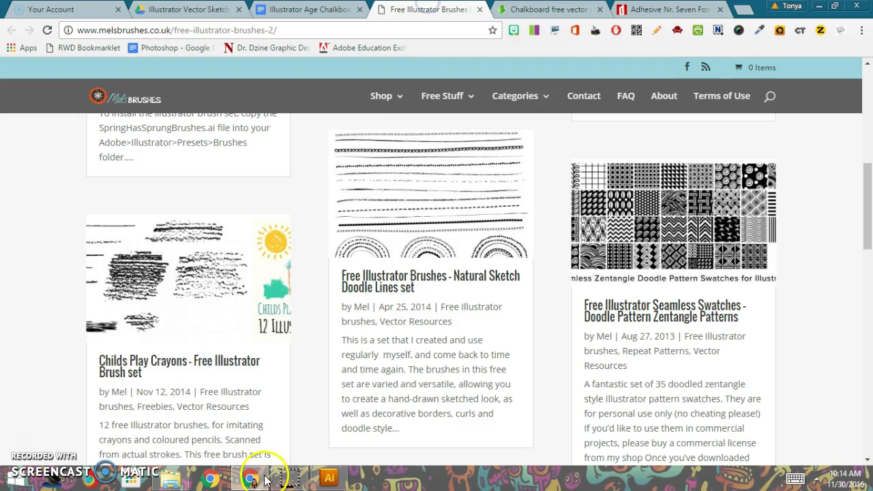
Bring up the project folder, clear its file selection, and minimize it again
{"action": "left_click", "coordinate": [180, 483]}
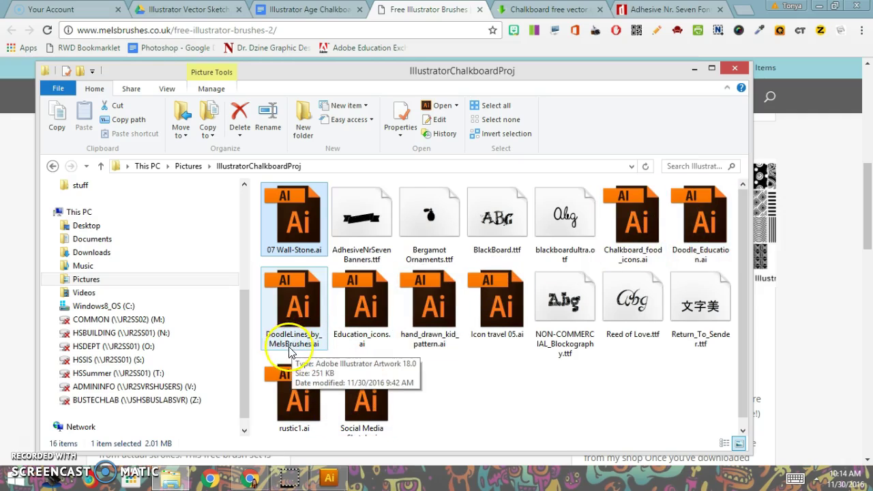
{"action": "left_click", "coordinate": [463, 390]}
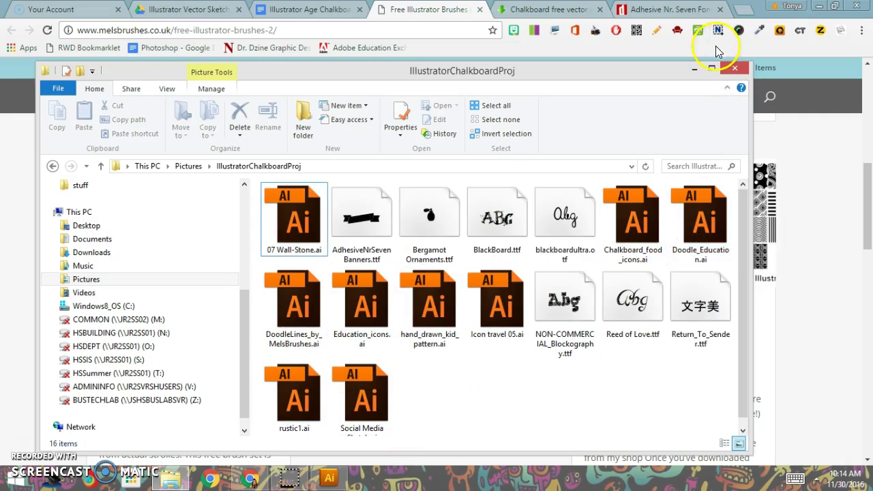
{"action": "left_click", "coordinate": [694, 70]}
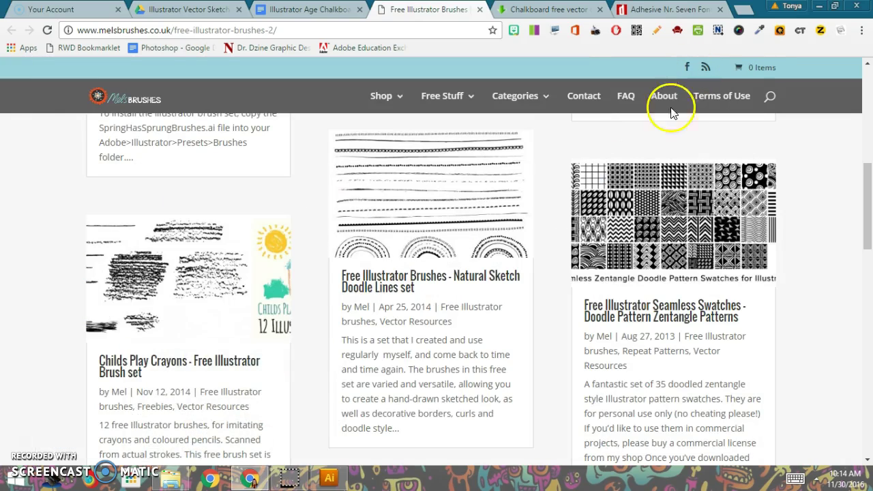
In Illustrator, type the name near the chalkboard's top-left corner with the Type tool and select it
{"action": "left_click", "coordinate": [327, 479]}
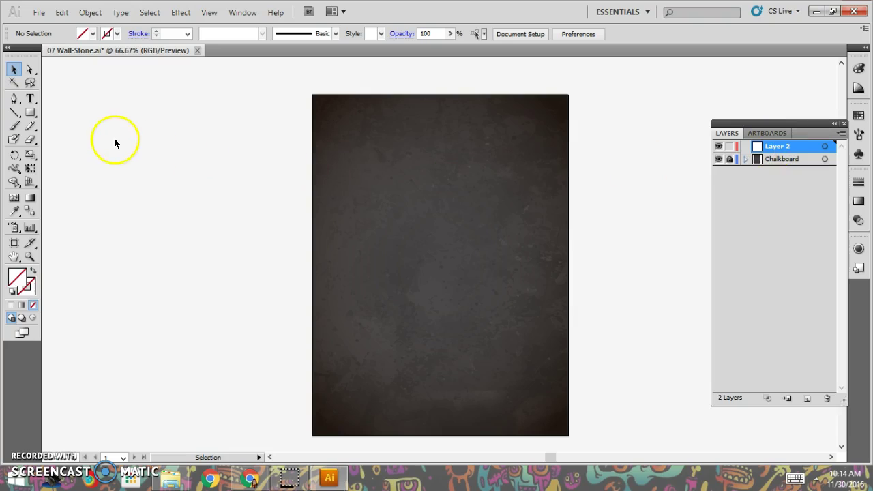
{"action": "left_click", "coordinate": [31, 98]}
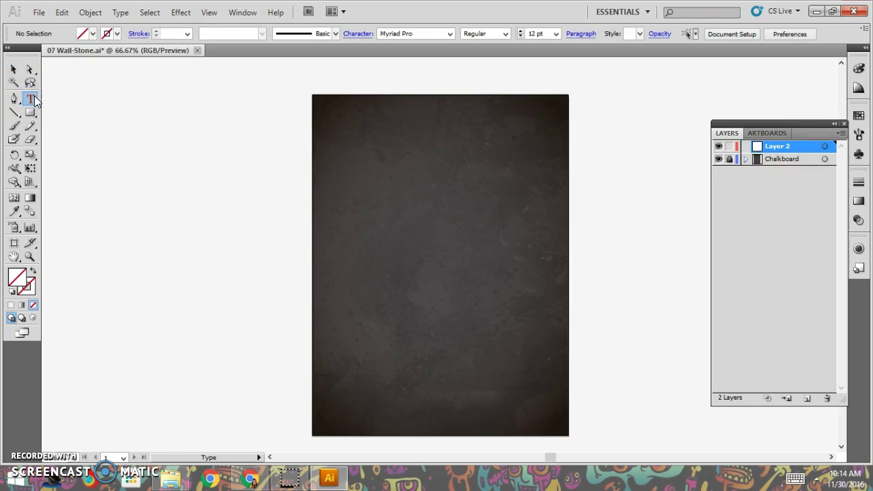
{"action": "left_click", "coordinate": [347, 116]}
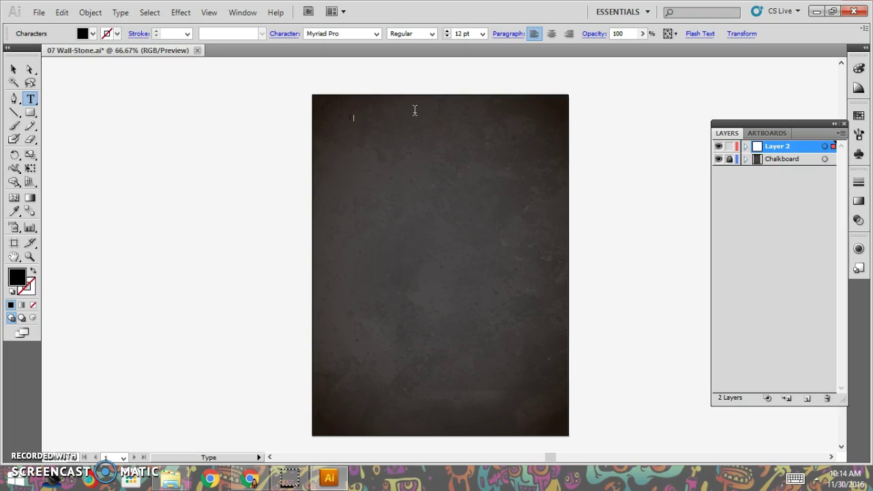
{"action": "type", "text": "Tony"}
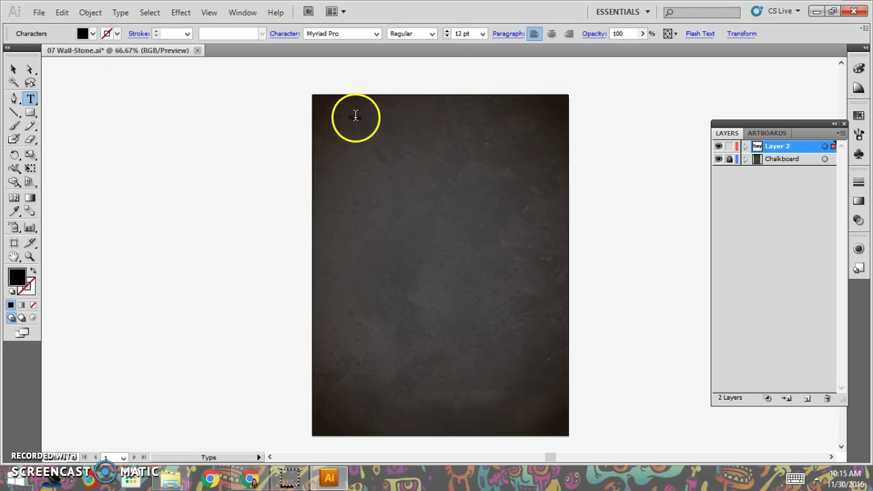
{"action": "double_click", "coordinate": [355, 117]}
{"action": "left_click", "coordinate": [84, 33]}
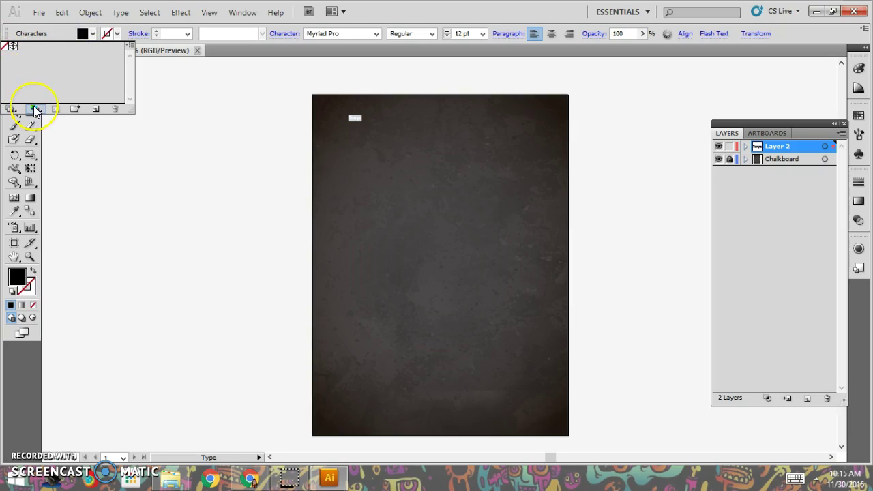
Open and close the Neutral swatch library, then bring up the Swatches panel
{"action": "left_click", "coordinate": [12, 108]}
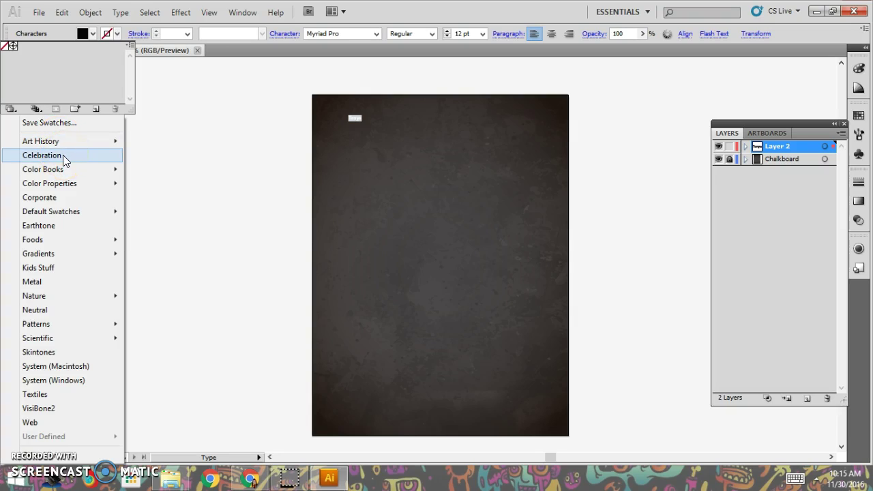
{"action": "left_click", "coordinate": [36, 310]}
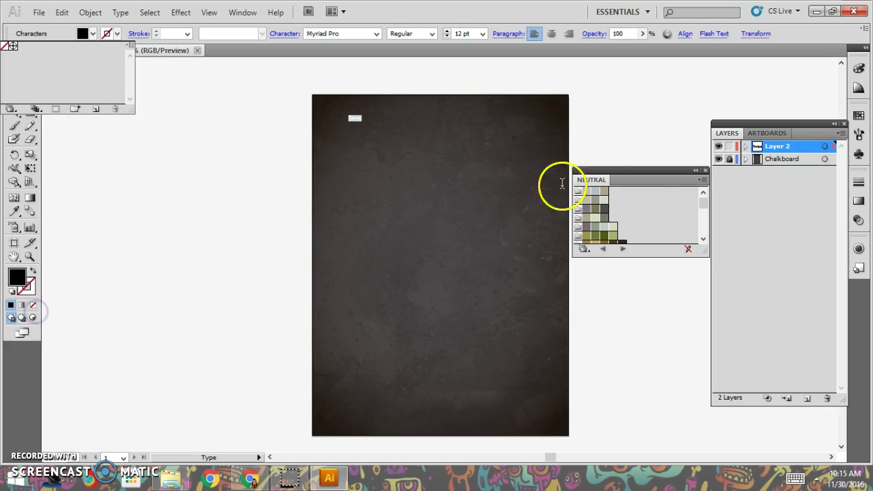
{"action": "left_click", "coordinate": [702, 231]}
{"action": "scroll", "coordinate": [705, 214], "scroll_direction": "down", "scroll_amount": 2}
{"action": "scroll", "coordinate": [706, 205], "scroll_direction": "up", "scroll_amount": 2}
{"action": "left_click", "coordinate": [705, 170]}
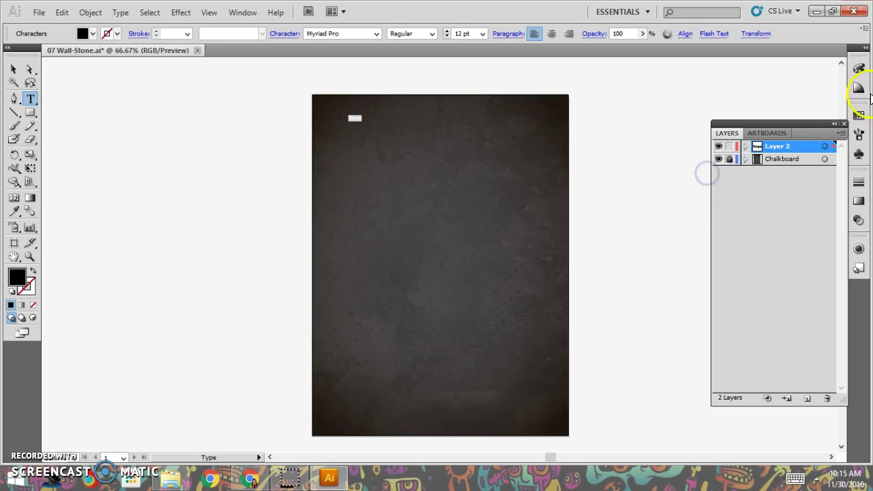
{"action": "left_click", "coordinate": [858, 69]}
{"action": "left_click", "coordinate": [859, 91]}
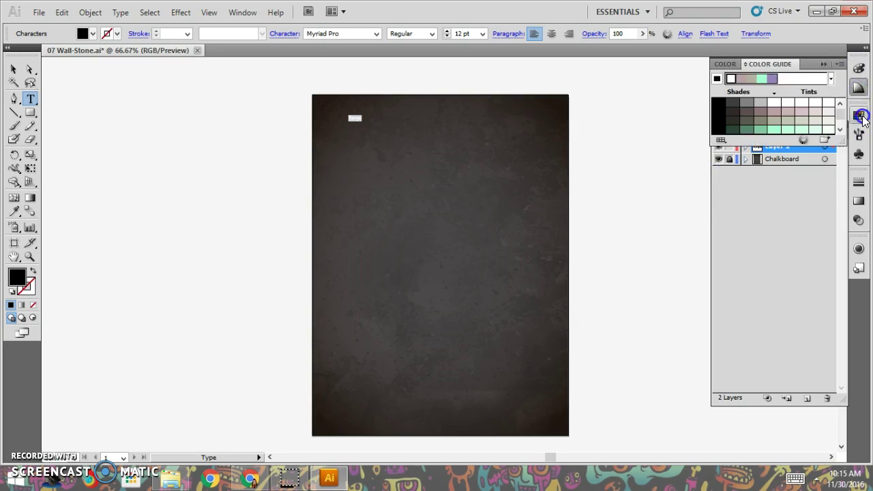
{"action": "left_click", "coordinate": [858, 115]}
Load PANTONE color bridge CMYK EC and fill the name text pale blue after trying grey and pink
{"action": "left_click", "coordinate": [721, 184]}
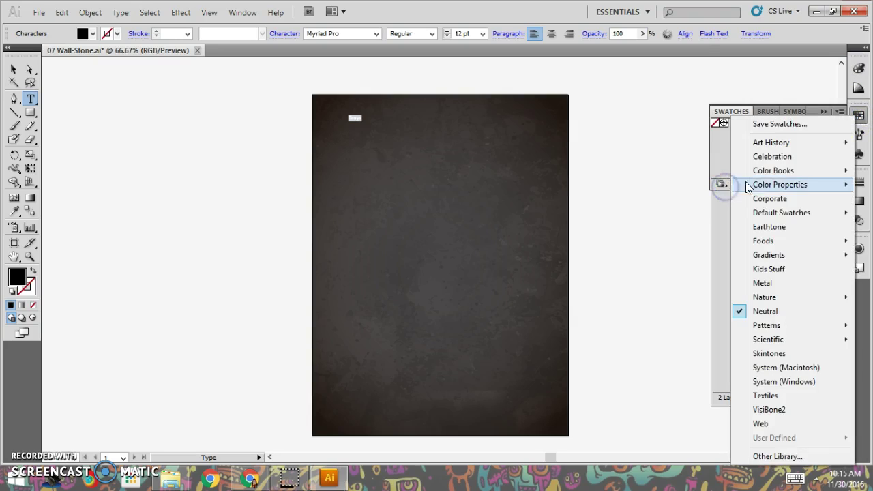
{"action": "mouse_move", "coordinate": [764, 174]}
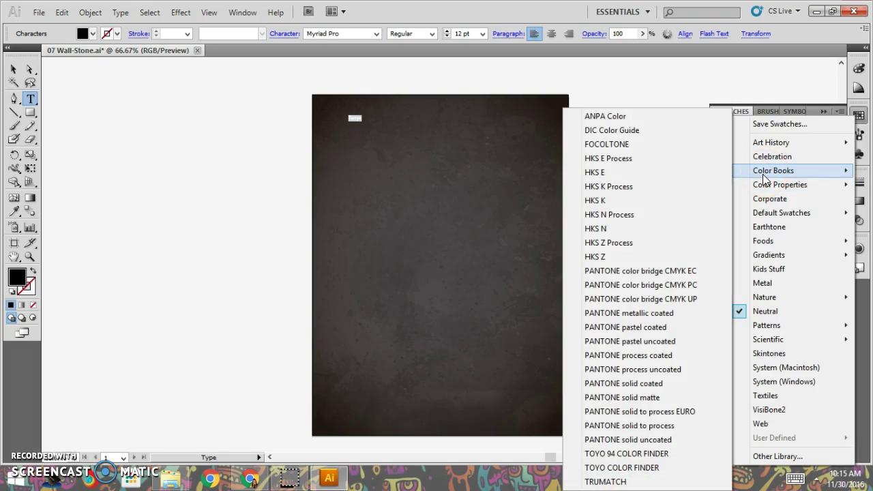
{"action": "left_click", "coordinate": [667, 270]}
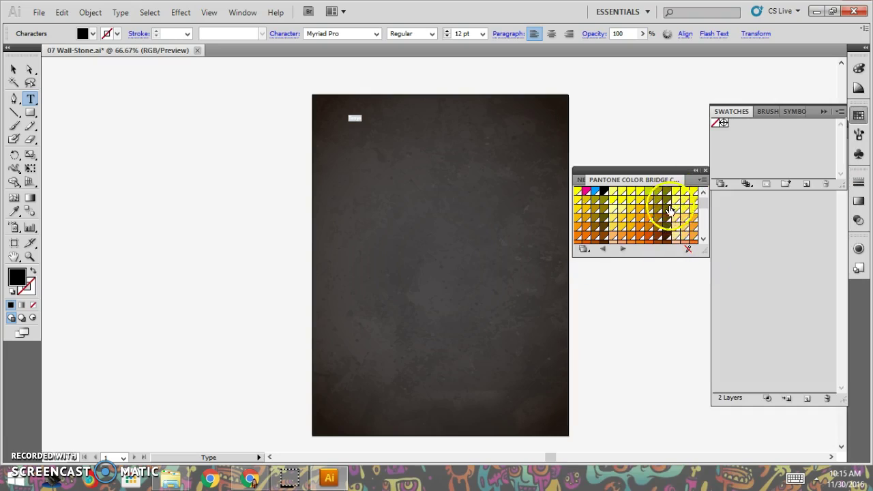
{"action": "left_click_drag", "start_coordinate": [706, 205], "coordinate": [708, 231]}
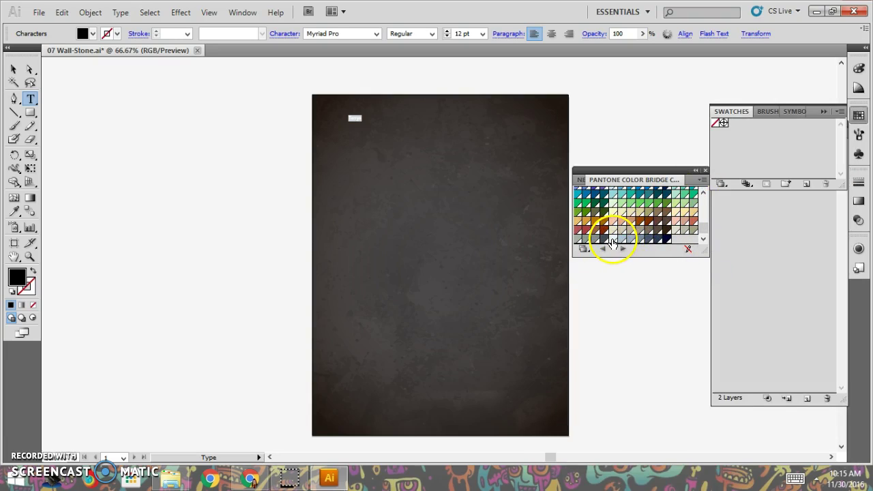
{"action": "left_click", "coordinate": [612, 240]}
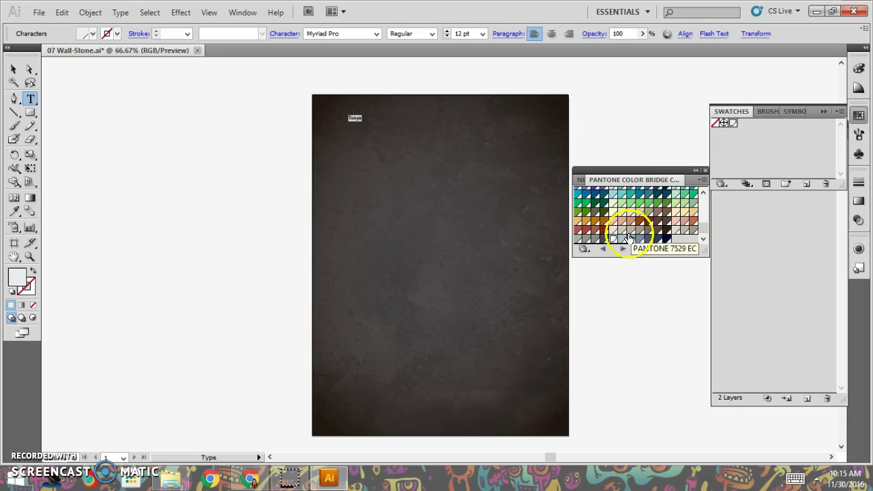
{"action": "left_click", "coordinate": [705, 218]}
{"action": "left_click", "coordinate": [705, 219]}
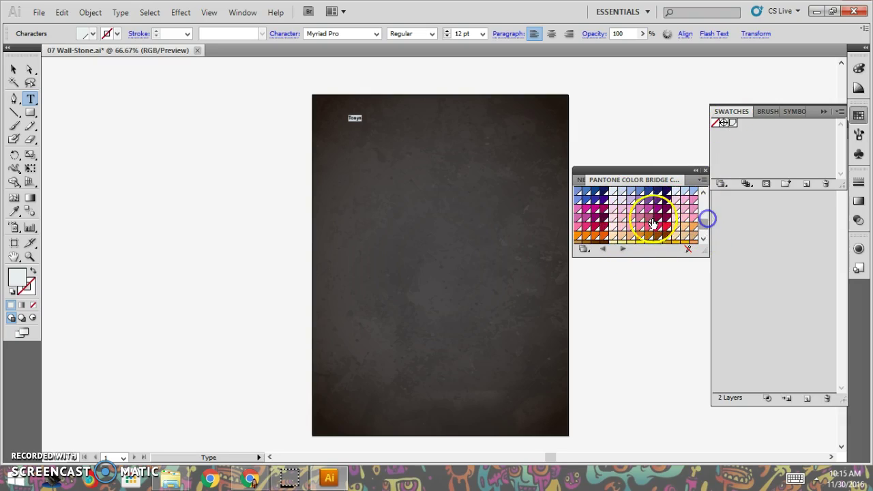
{"action": "left_click", "coordinate": [613, 220]}
{"action": "scroll", "coordinate": [614, 220], "scroll_direction": "up", "scroll_amount": 2}
{"action": "left_click", "coordinate": [612, 200]}
{"action": "scroll", "coordinate": [611, 205], "scroll_direction": "up", "scroll_amount": 3}
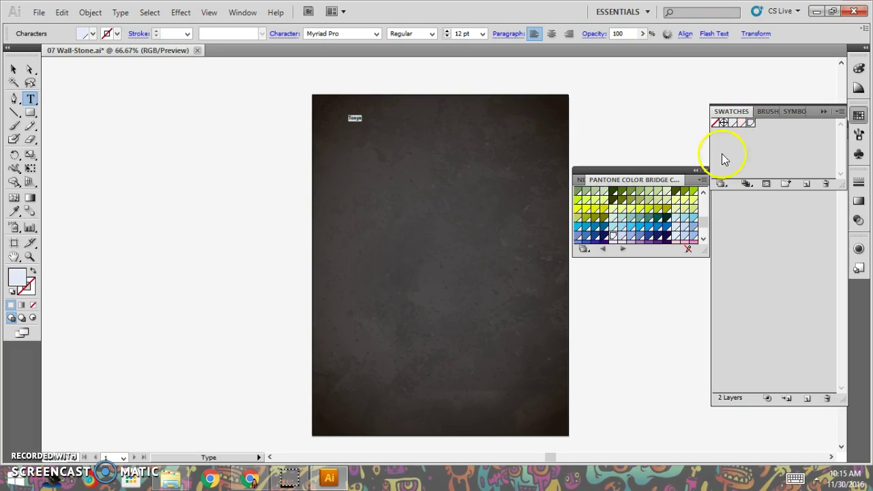
{"action": "left_click", "coordinate": [705, 171]}
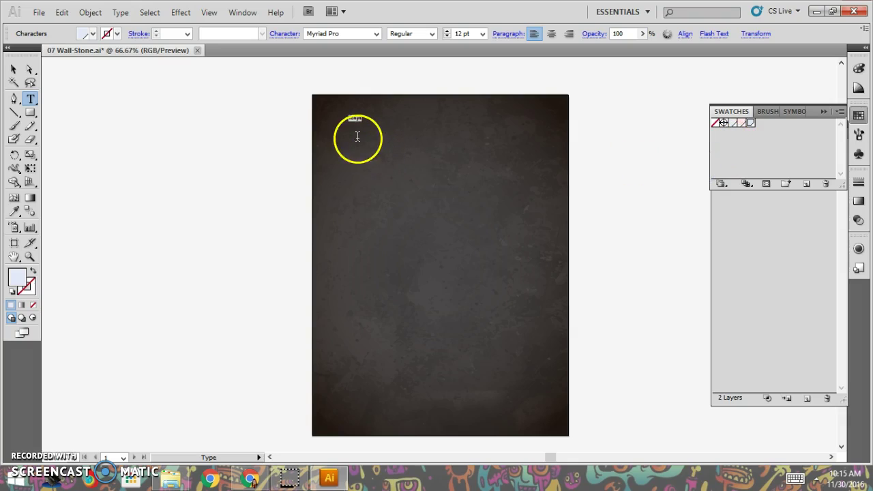
Move a saved swatch to third place in the Swatches panel and scroll the font list
{"action": "left_click_drag", "start_coordinate": [743, 128], "coordinate": [727, 123]}
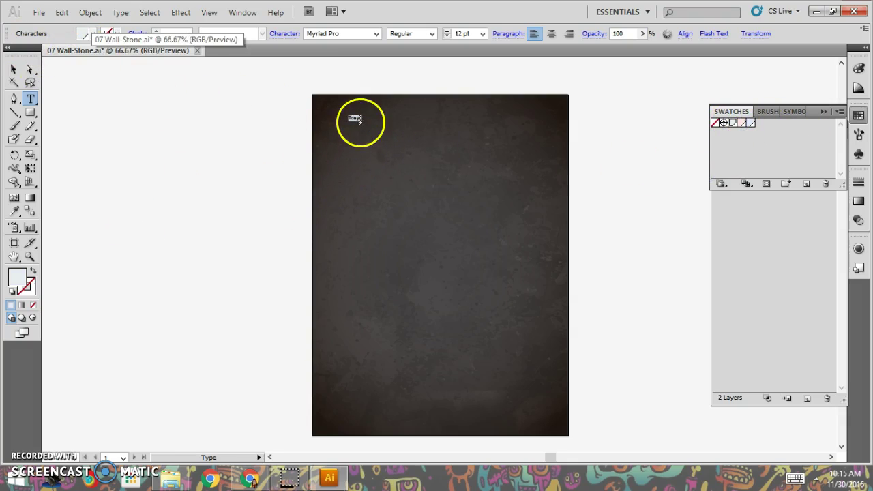
{"action": "left_click", "coordinate": [377, 33]}
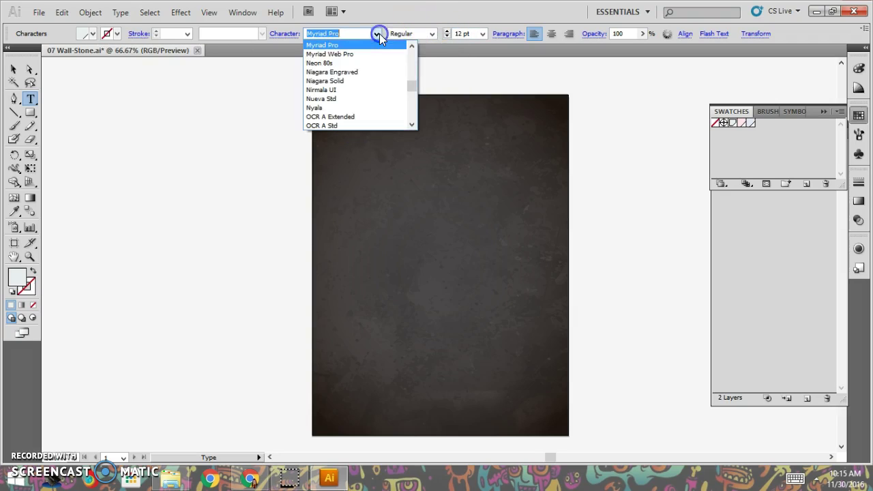
{"action": "mouse_move", "coordinate": [413, 88]}
{"action": "left_mouse_down"}
{"action": "mouse_move", "coordinate": [416, 71]}
{"action": "mouse_move", "coordinate": [410, 79]}
{"action": "left_mouse_up"}
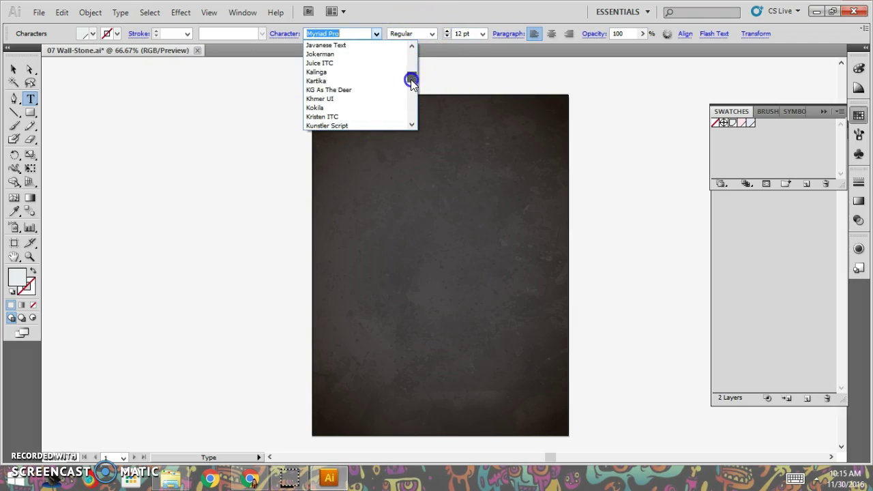
Go to Type > Font to choose Blockography for the name text
{"action": "left_click", "coordinate": [118, 11]}
{"action": "left_click", "coordinate": [119, 12]}
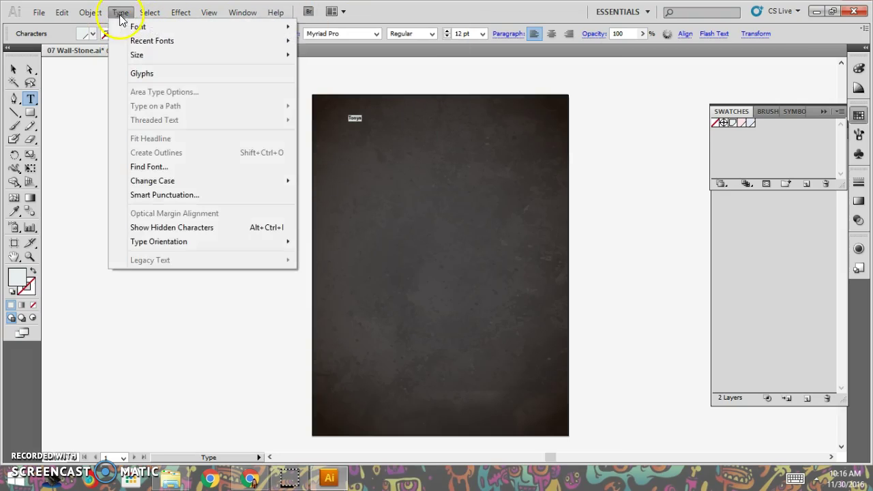
{"action": "mouse_move", "coordinate": [204, 17]}
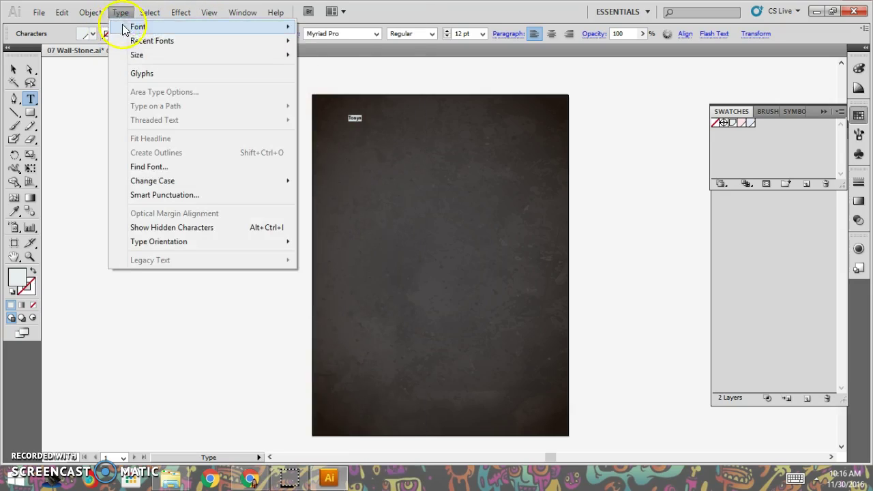
{"action": "mouse_move", "coordinate": [122, 13]}
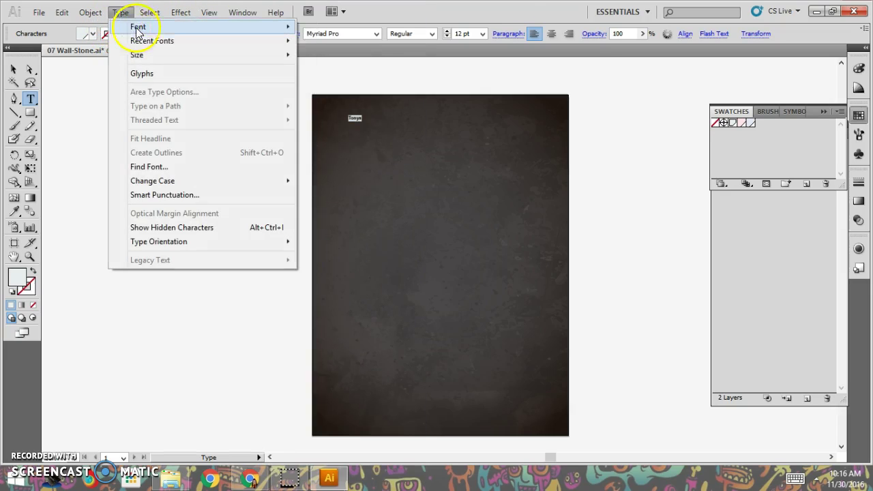
{"action": "mouse_move", "coordinate": [213, 33]}
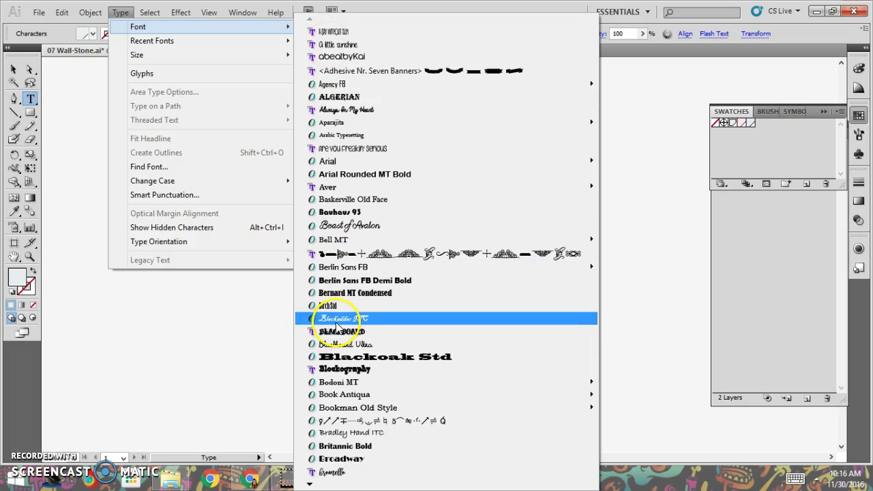
Set the name text in Blockography at 72 pt
{"action": "left_click", "coordinate": [341, 369]}
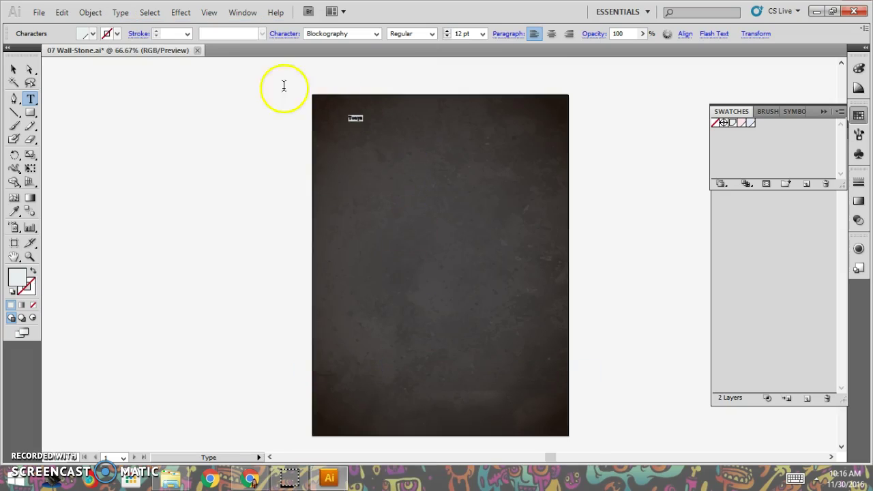
{"action": "left_click", "coordinate": [483, 34]}
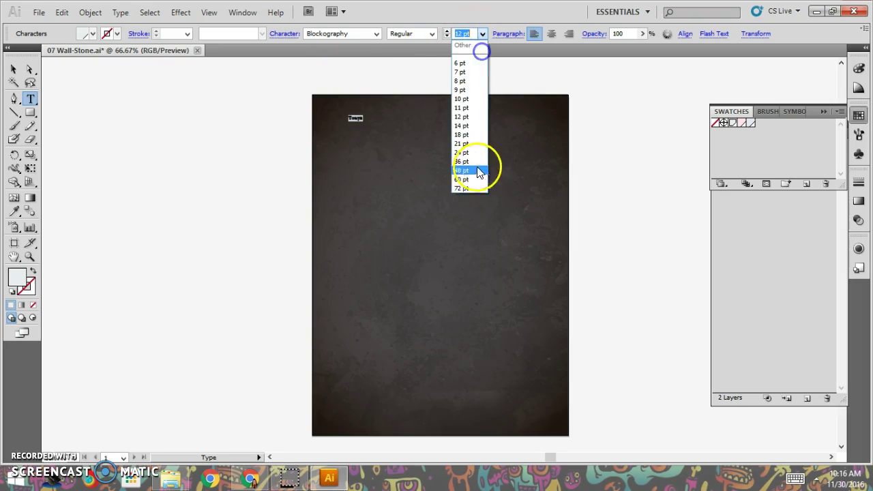
{"action": "left_click", "coordinate": [471, 188]}
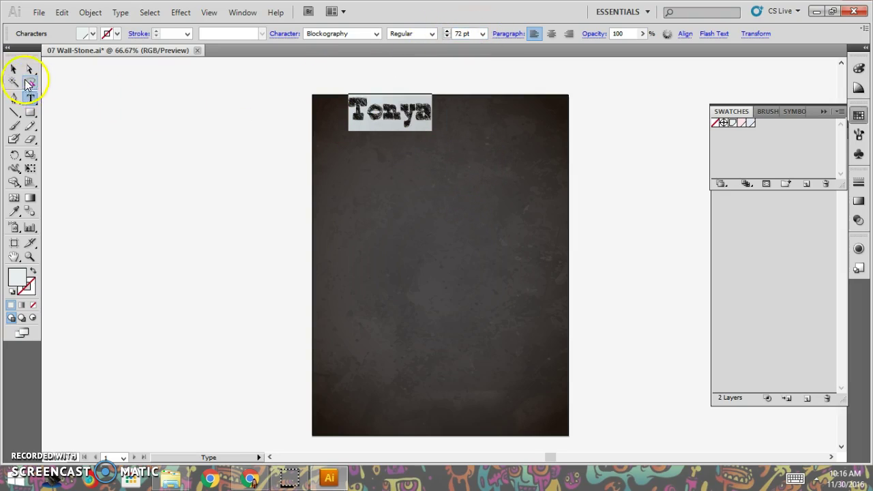
Enlarge the name to about 131 pt, shift it left along the chalkboard top, and deselect
{"action": "left_click", "coordinate": [14, 69]}
{"action": "left_click_drag", "start_coordinate": [431, 128], "coordinate": [522, 159]}
{"action": "left_click_drag", "start_coordinate": [479, 124], "coordinate": [468, 139]}
{"action": "left_click", "coordinate": [486, 152]}
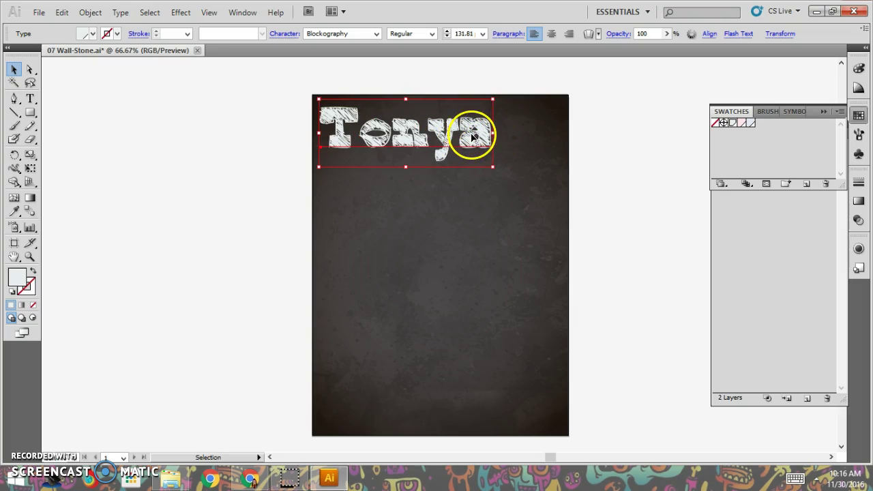
{"action": "right_click", "coordinate": [475, 139]}
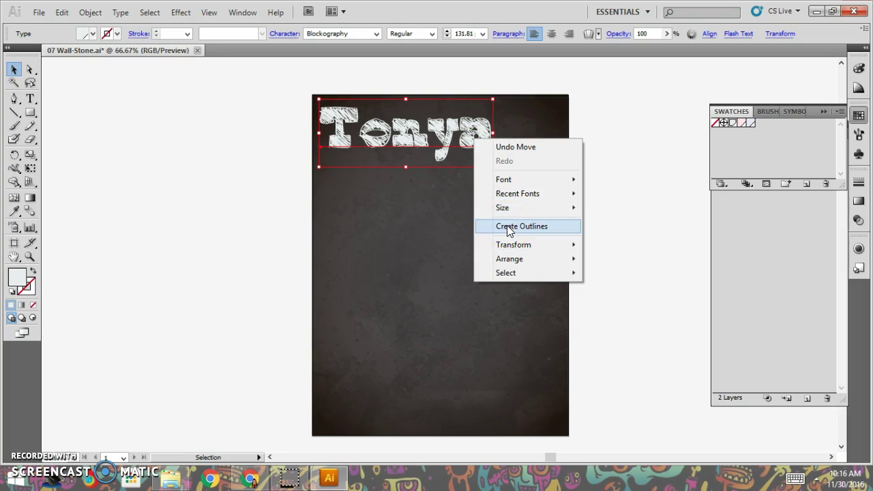
{"action": "left_click", "coordinate": [429, 212]}
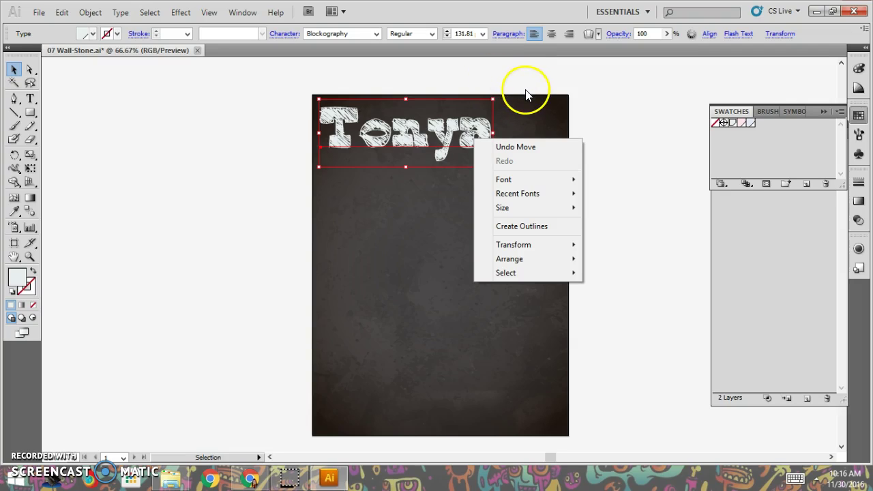
{"action": "left_click", "coordinate": [527, 118]}
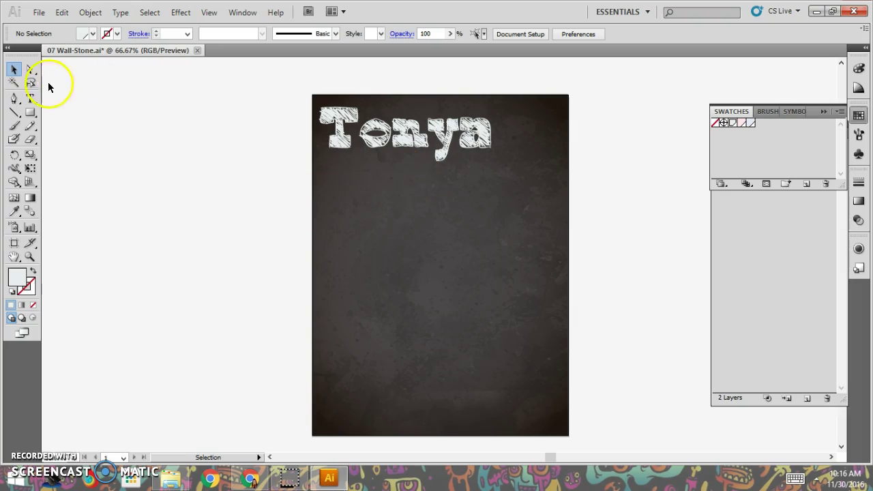
{"action": "left_click", "coordinate": [30, 99]}
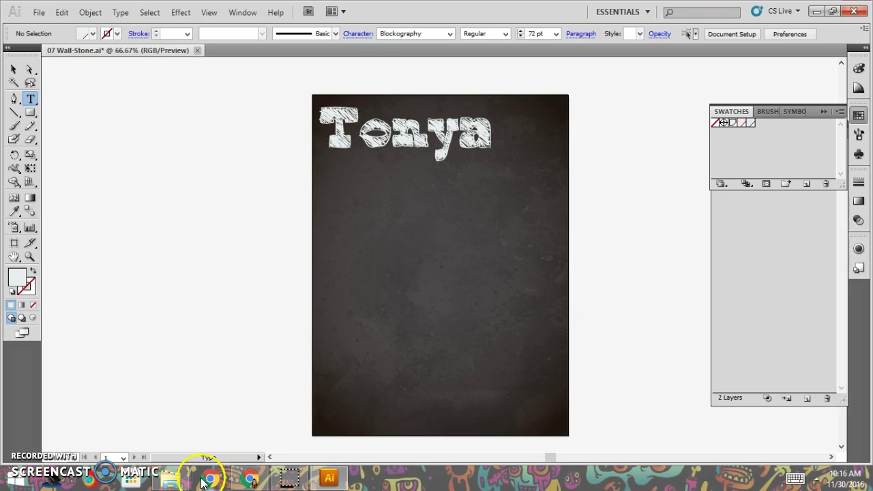
{"action": "left_click", "coordinate": [170, 478]}
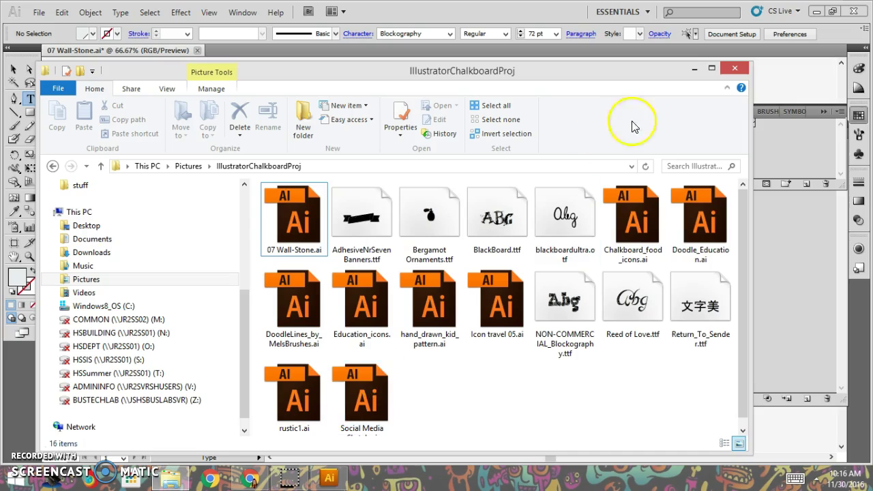
{"action": "left_click", "coordinate": [694, 69]}
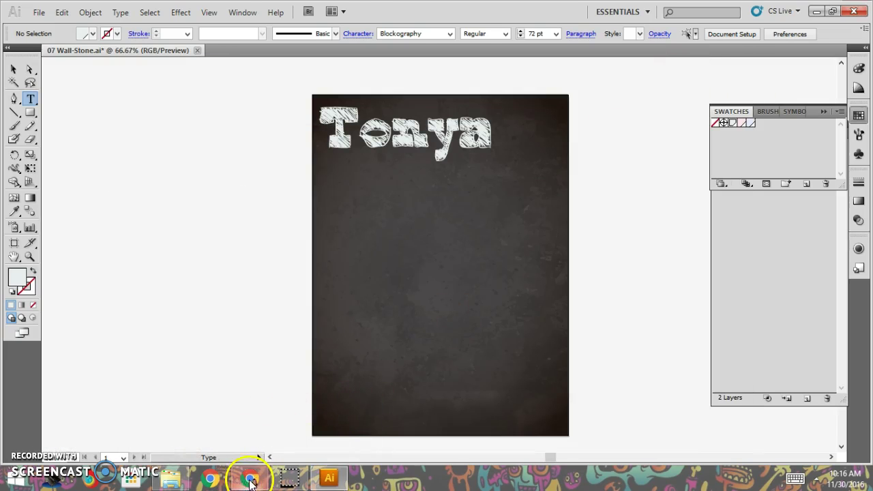
In Chrome, scroll the dafont.com Adhesive Nr. Seven page to its banner glyphs A–L
{"action": "left_click", "coordinate": [251, 481]}
{"action": "left_click", "coordinate": [666, 11]}
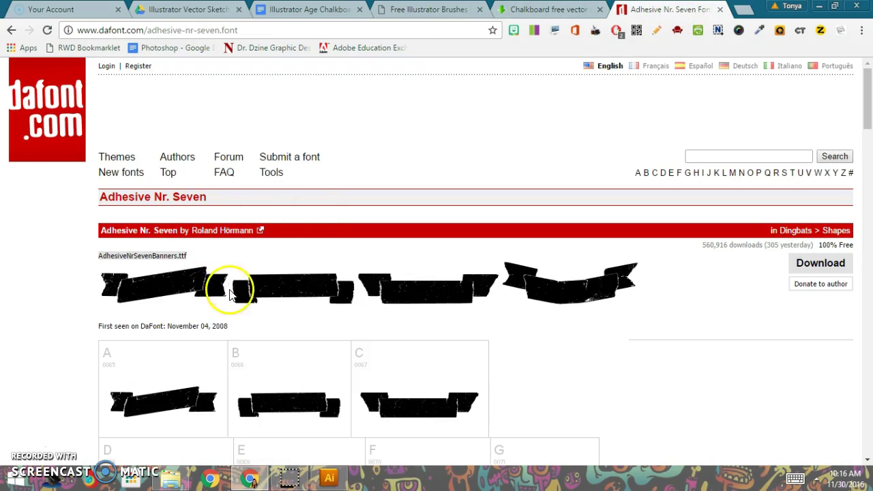
{"action": "scroll", "coordinate": [248, 283], "scroll_direction": "down", "scroll_amount": 3}
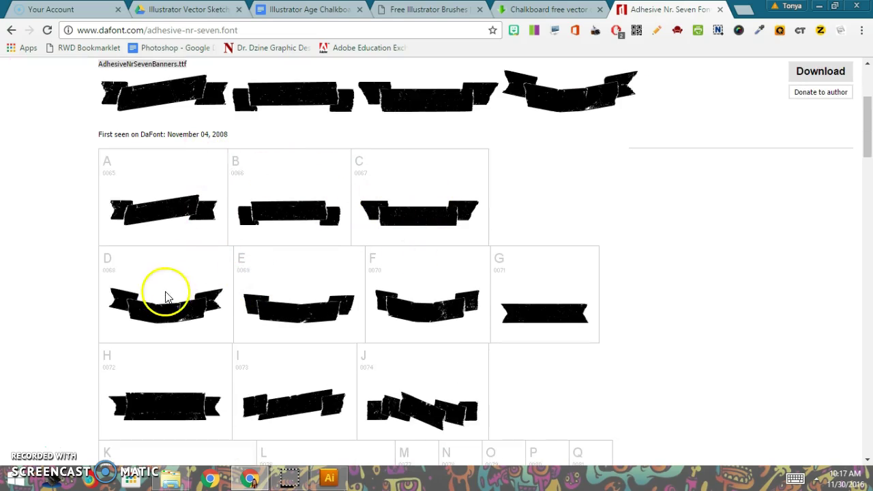
{"action": "scroll", "coordinate": [473, 351], "scroll_direction": "down", "scroll_amount": 2}
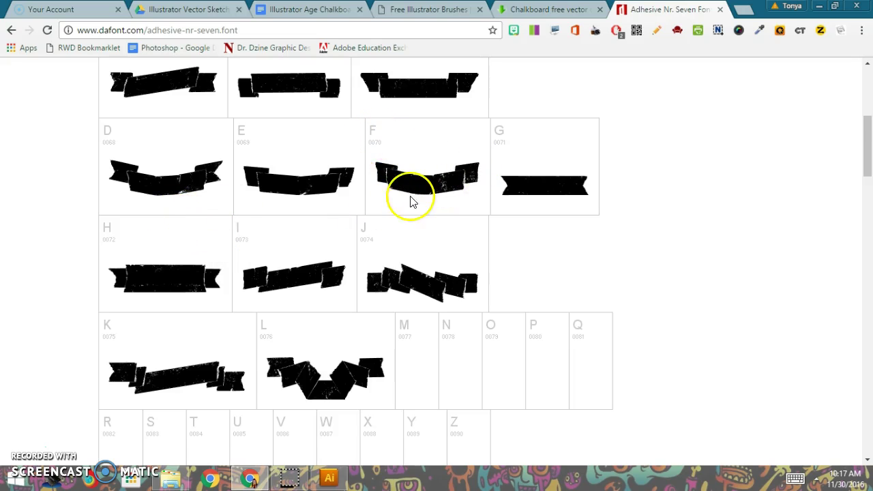
Type an 'F' below Tonya and fill it with the chalk pattern swatch
{"action": "left_click", "coordinate": [330, 476]}
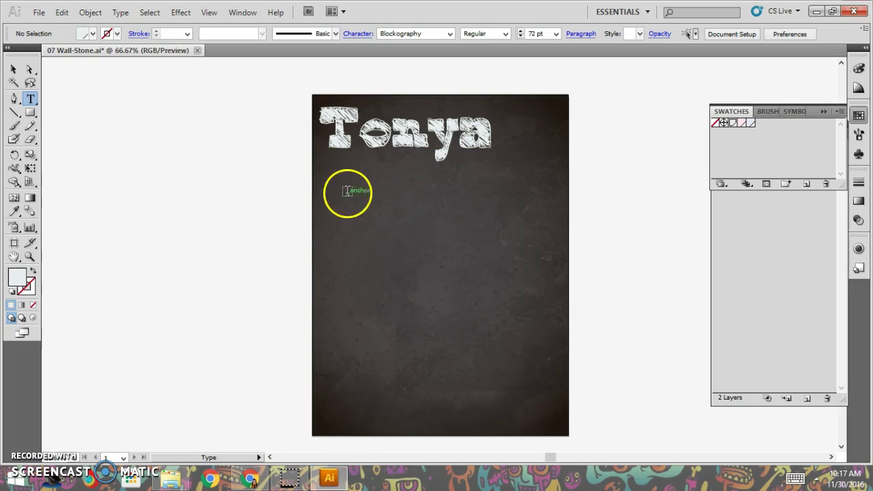
{"action": "left_click", "coordinate": [341, 188]}
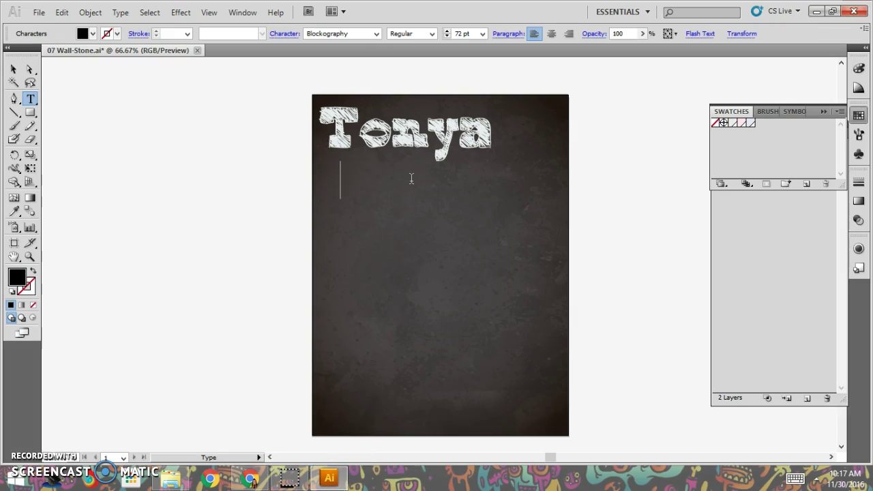
{"action": "type", "text": "F"}
{"action": "left_click_drag", "start_coordinate": [360, 179], "coordinate": [340, 180]}
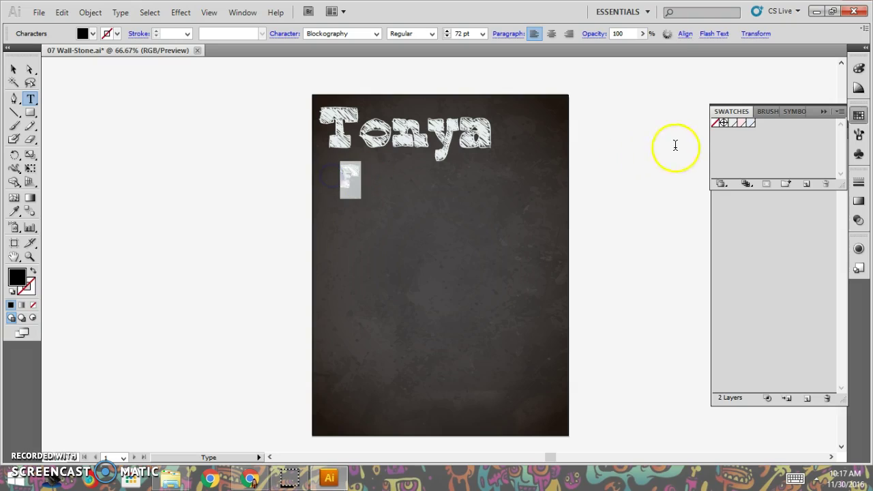
{"action": "left_click", "coordinate": [733, 125]}
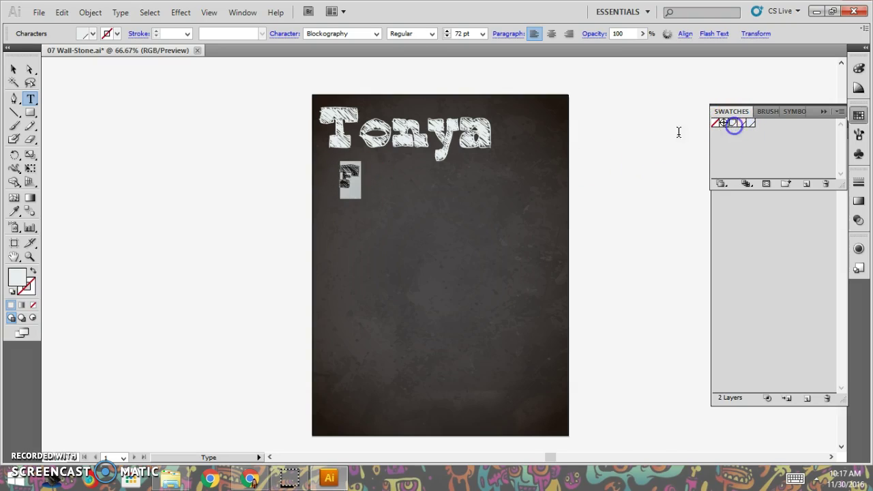
Set the F to Adhesive Nr. Seven Banners and move the banner right of Tonya
{"action": "left_click", "coordinate": [377, 34]}
{"action": "left_click_drag", "start_coordinate": [413, 59], "coordinate": [411, 49]}
{"action": "left_click", "coordinate": [367, 72]}
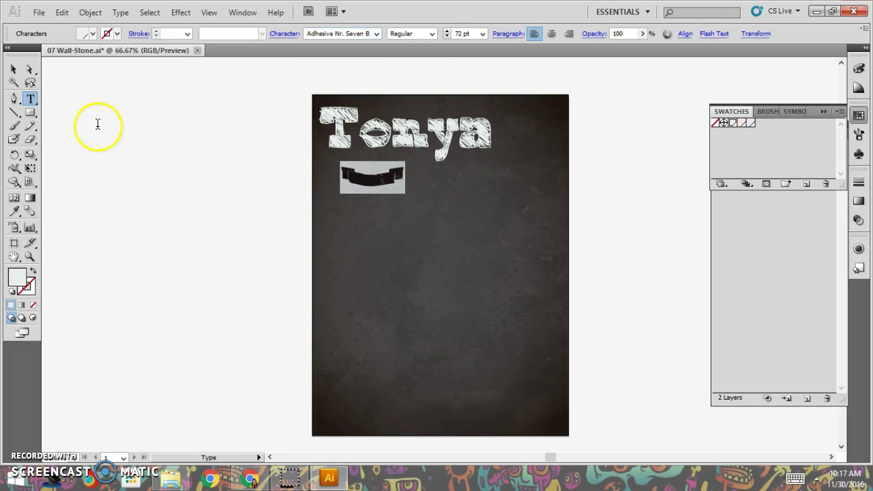
{"action": "left_click", "coordinate": [21, 69]}
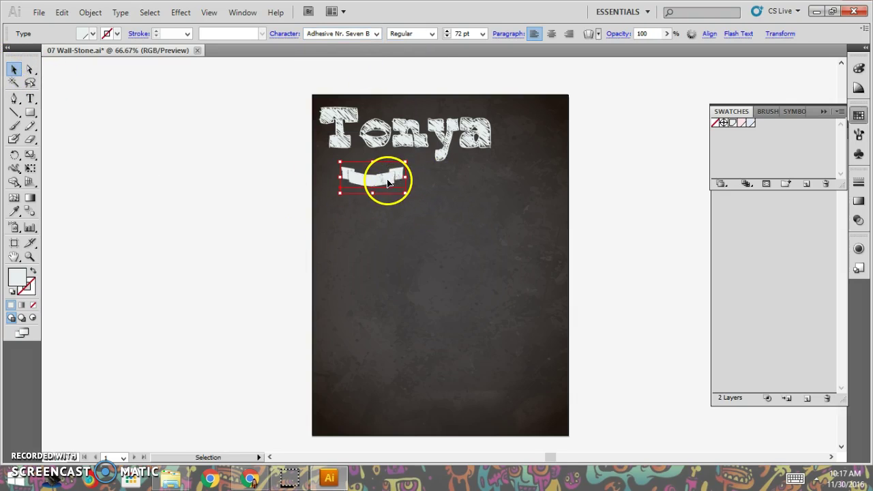
{"action": "left_click_drag", "start_coordinate": [388, 182], "coordinate": [546, 172]}
{"action": "left_click", "coordinate": [30, 256]}
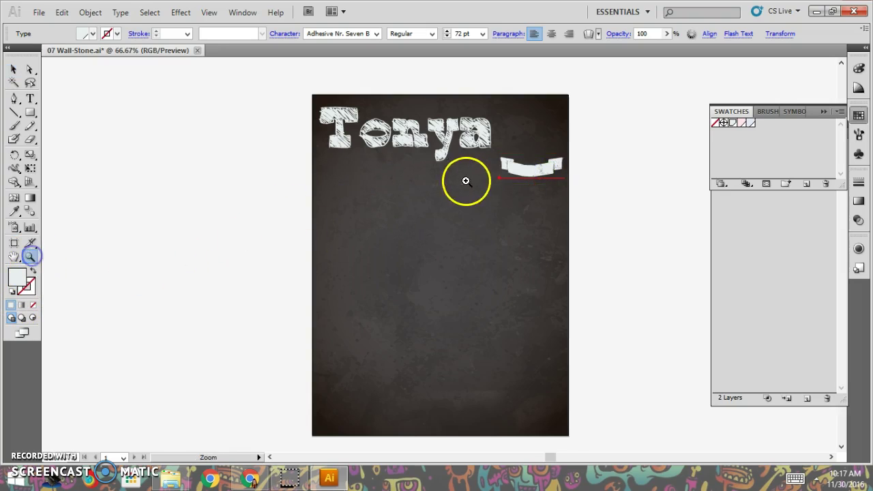
Zoom in on the banner and type '_oo' on a new line beneath it
{"action": "left_click", "coordinate": [561, 137]}
{"action": "left_click", "coordinate": [394, 313]}
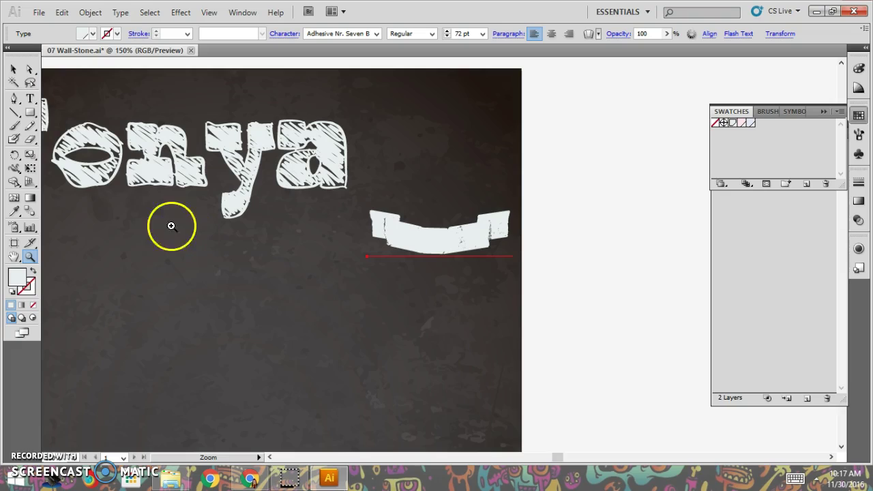
{"action": "left_click", "coordinate": [32, 99]}
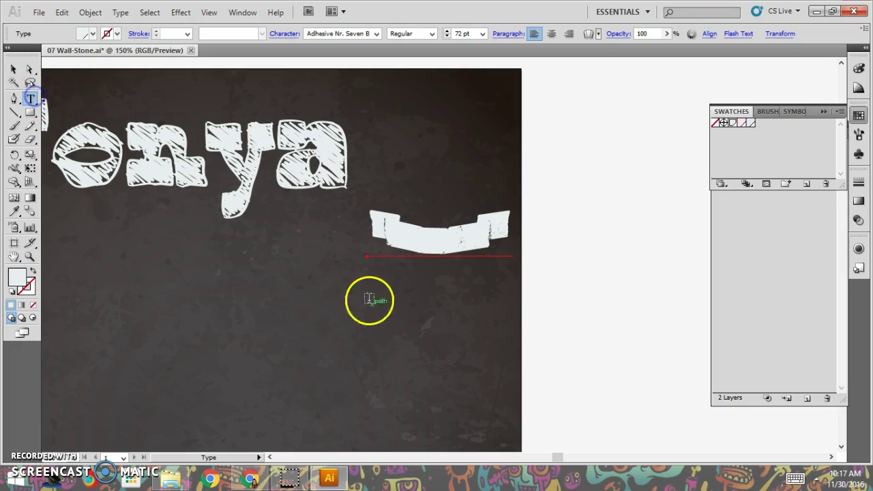
{"action": "left_click", "coordinate": [405, 291]}
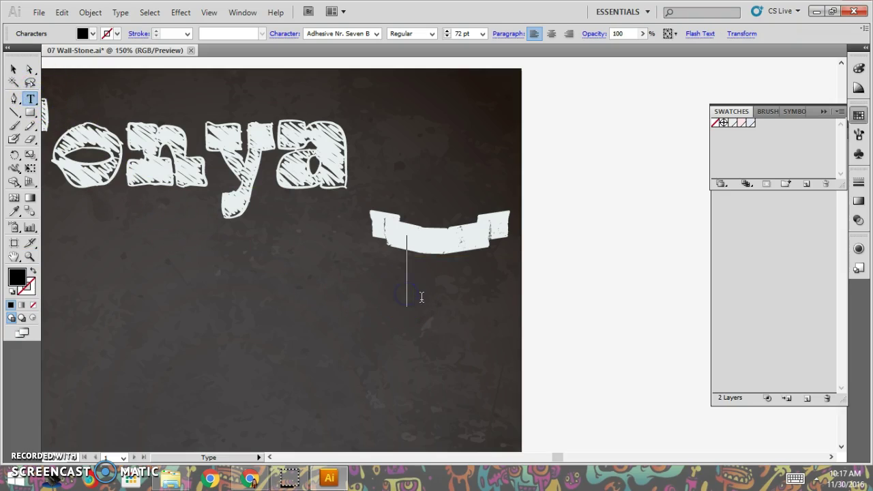
{"action": "type", "text": "_ood"}
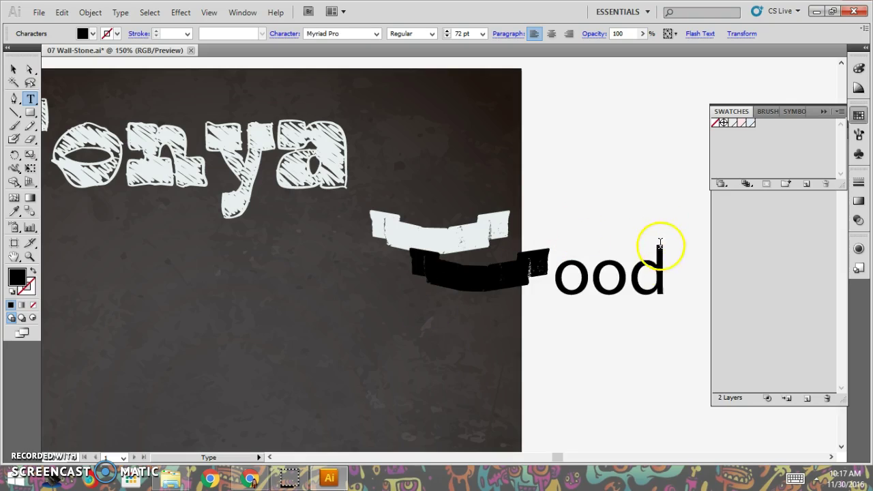
Select the new text and check the Reed of Love font name for it
{"action": "left_click_drag", "start_coordinate": [662, 241], "coordinate": [434, 306]}
{"action": "left_click", "coordinate": [376, 33]}
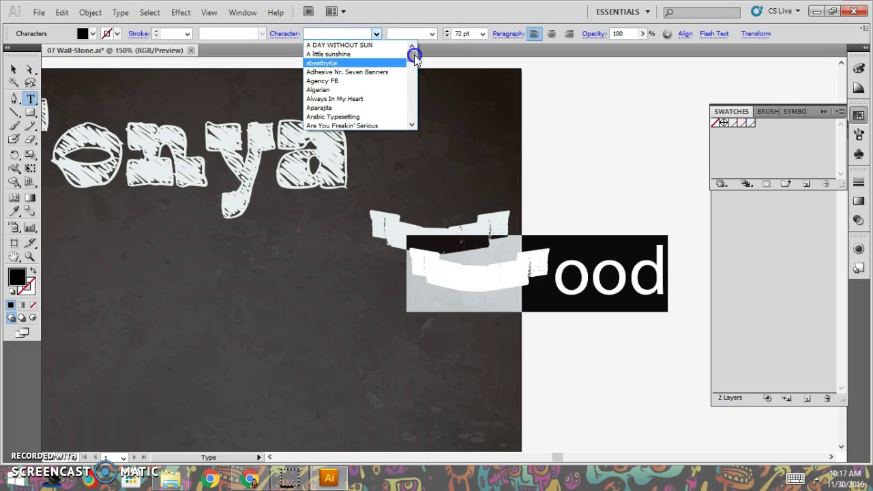
{"action": "left_click_drag", "start_coordinate": [414, 58], "coordinate": [411, 65]}
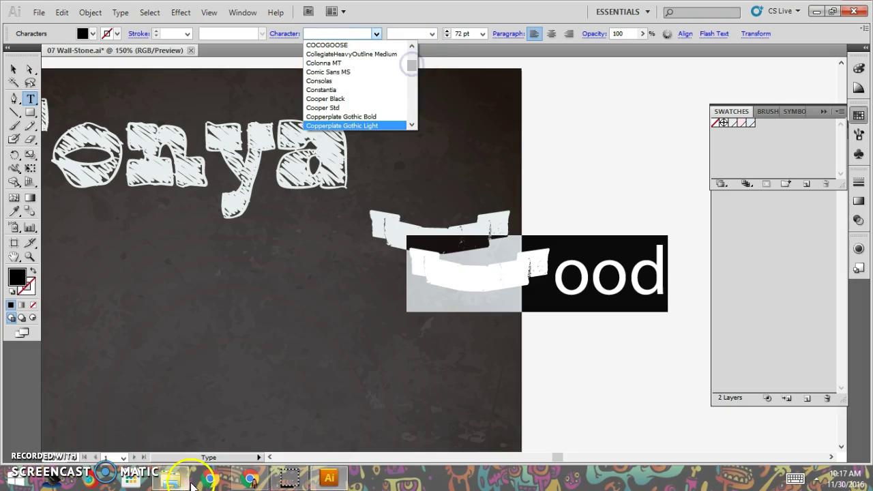
{"action": "left_click", "coordinate": [177, 481]}
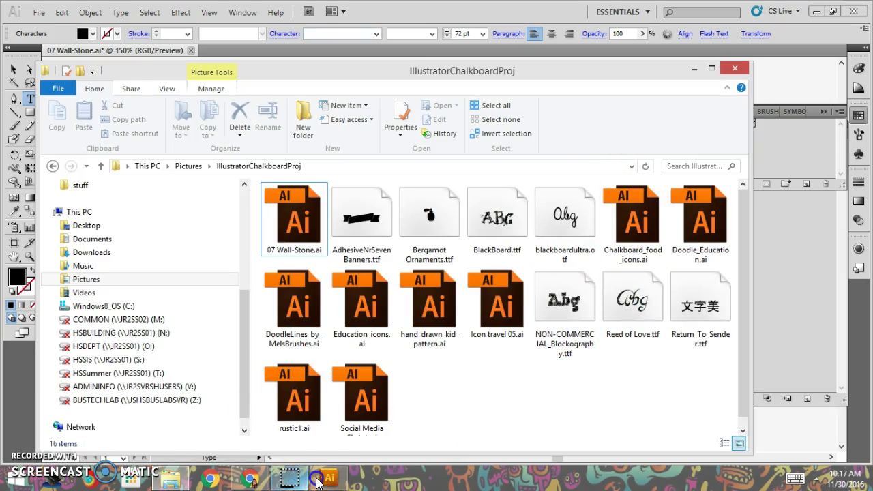
{"action": "left_click", "coordinate": [328, 479]}
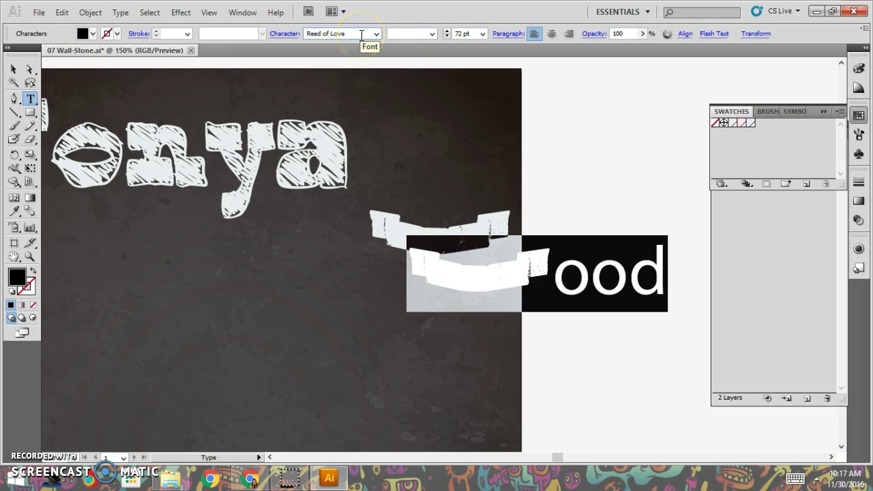
Shrink the Food text to about 27.73 pt and place it over the white banner
{"action": "left_click", "coordinate": [13, 69]}
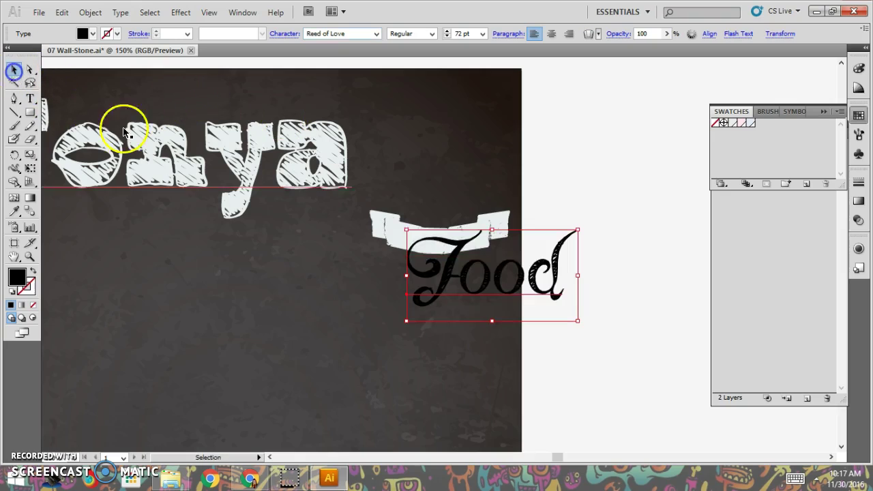
{"action": "left_click_drag", "start_coordinate": [578, 321], "coordinate": [490, 278]}
{"action": "mouse_move", "coordinate": [462, 259]}
{"action": "left_mouse_down"}
{"action": "mouse_move", "coordinate": [441, 241]}
{"action": "mouse_move", "coordinate": [427, 252]}
{"action": "mouse_move", "coordinate": [456, 260]}
{"action": "mouse_move", "coordinate": [485, 282]}
{"action": "mouse_move", "coordinate": [452, 253]}
{"action": "left_mouse_up"}
{"action": "left_click", "coordinate": [442, 251]}
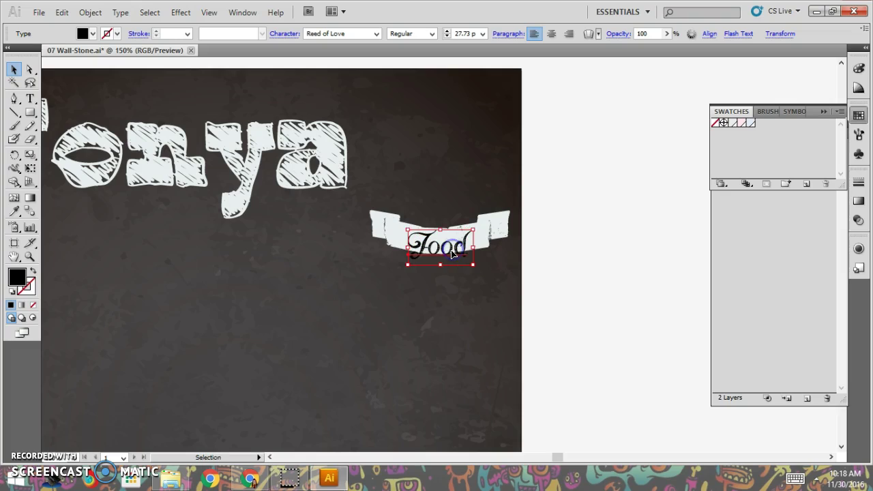
Apply Effect > Warp > Arc to Food, keeping Arch as the style
{"action": "left_click", "coordinate": [181, 13]}
{"action": "mouse_move", "coordinate": [215, 181]}
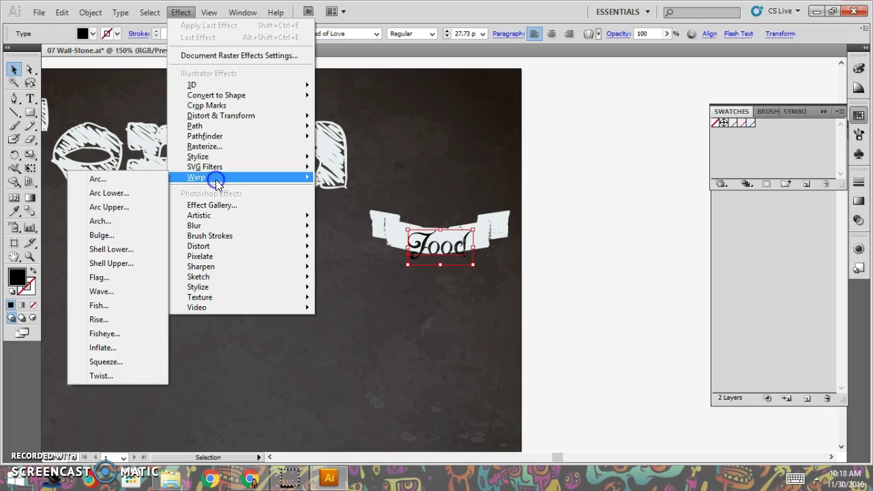
{"action": "left_click", "coordinate": [111, 181]}
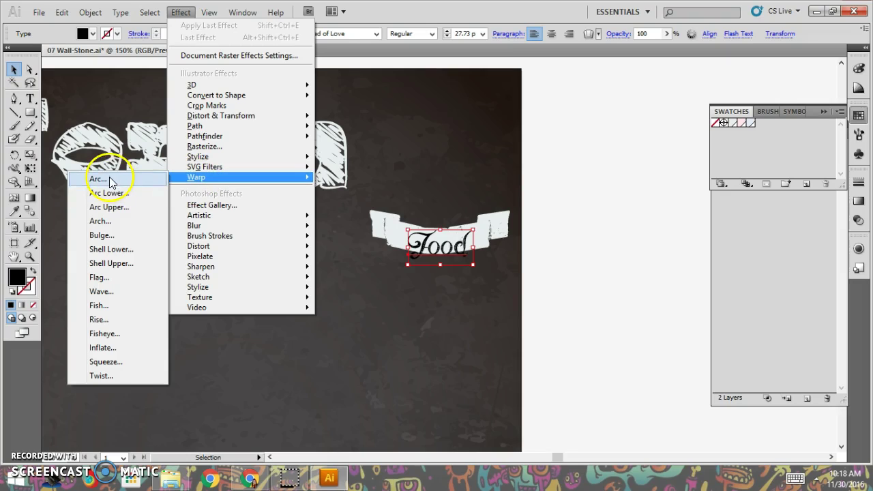
{"action": "left_click", "coordinate": [98, 222]}
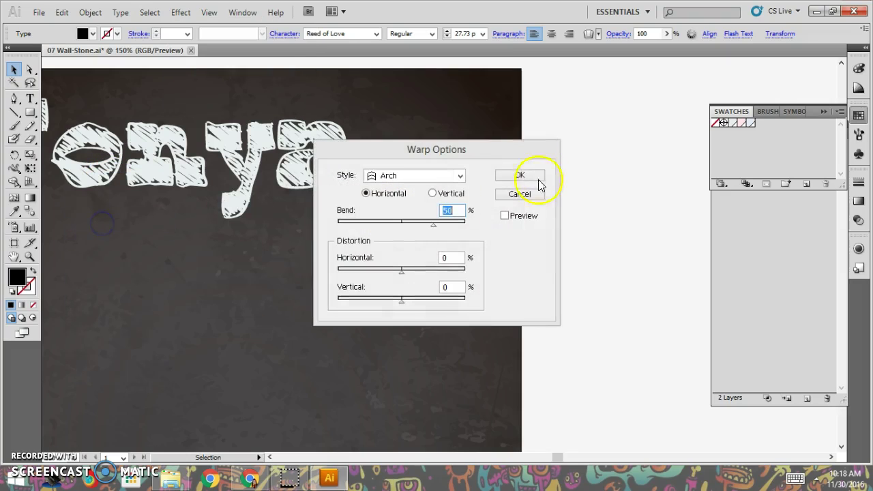
{"action": "left_click_drag", "start_coordinate": [497, 154], "coordinate": [688, 165]}
{"action": "left_click", "coordinate": [631, 186]}
{"action": "left_click", "coordinate": [634, 189]}
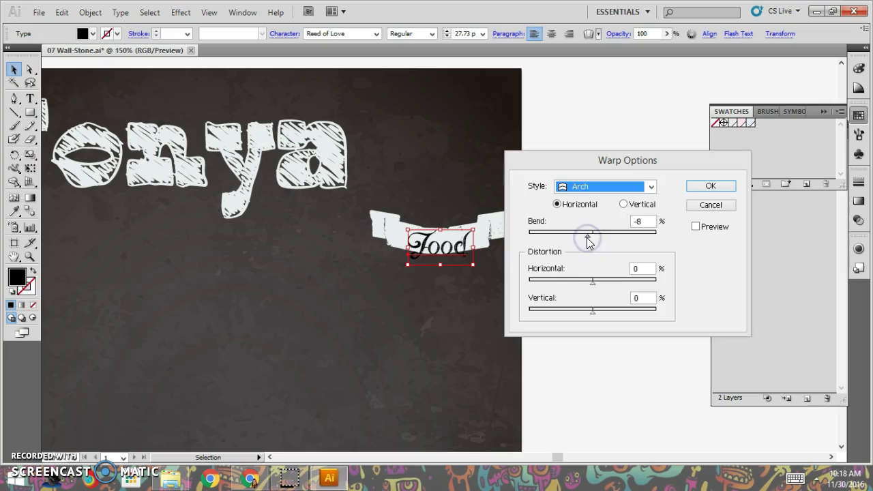
Preview and set the Arch bend to -32%, then nudge Food up onto the banner
{"action": "left_click", "coordinate": [696, 227]}
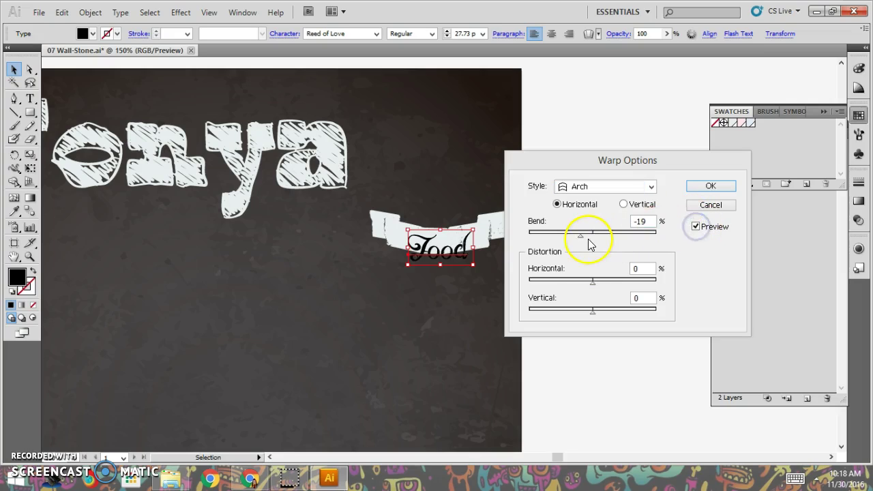
{"action": "left_click_drag", "start_coordinate": [581, 234], "coordinate": [574, 243]}
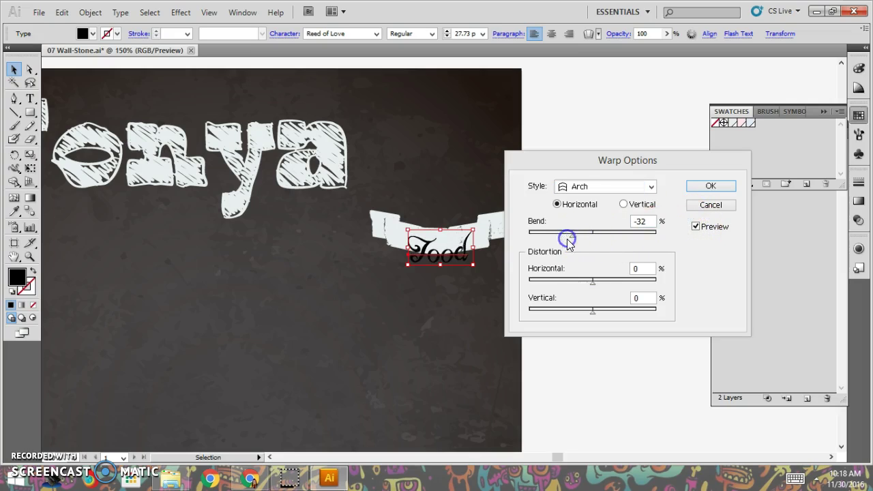
{"action": "left_click", "coordinate": [704, 187]}
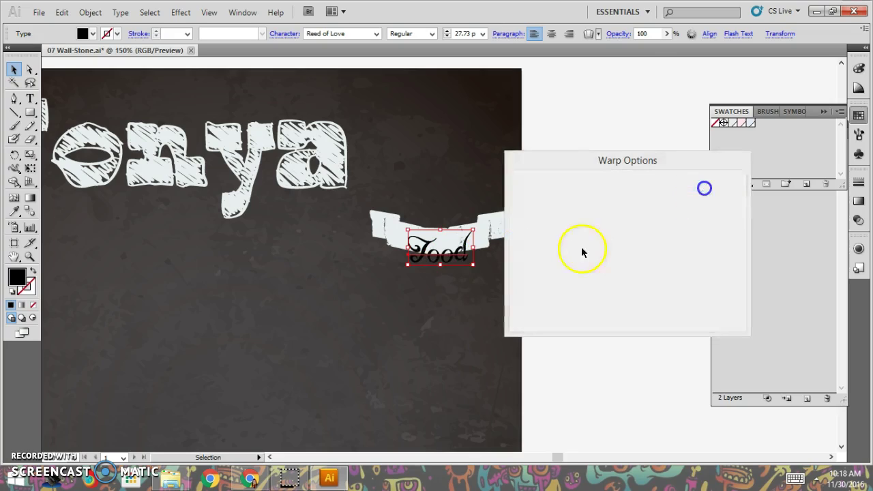
{"action": "left_click_drag", "start_coordinate": [443, 257], "coordinate": [443, 246]}
{"action": "left_click", "coordinate": [459, 286]}
Reselect Food and nudge it up and down on the banner
{"action": "left_click", "coordinate": [450, 242]}
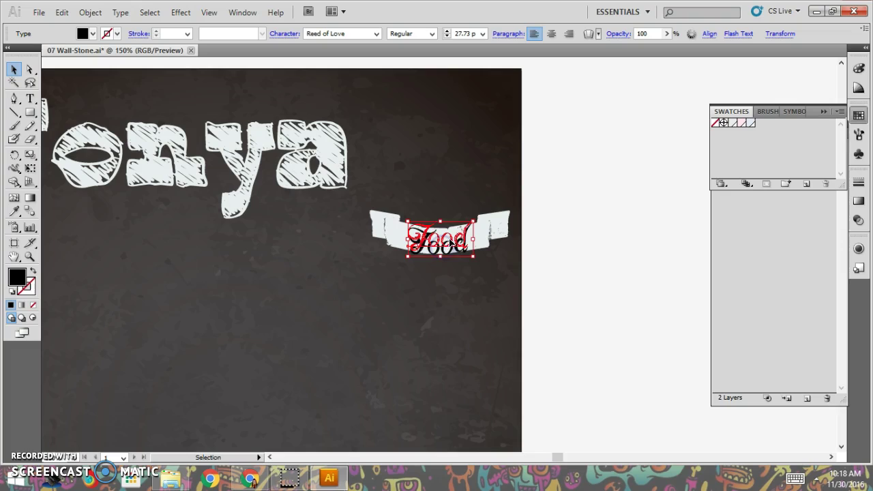
{"action": "mouse_move", "coordinate": [446, 247]}
{"action": "left_mouse_down"}
{"action": "mouse_move", "coordinate": [425, 248]}
{"action": "mouse_move", "coordinate": [424, 240]}
{"action": "mouse_move", "coordinate": [447, 247]}
{"action": "left_mouse_up"}
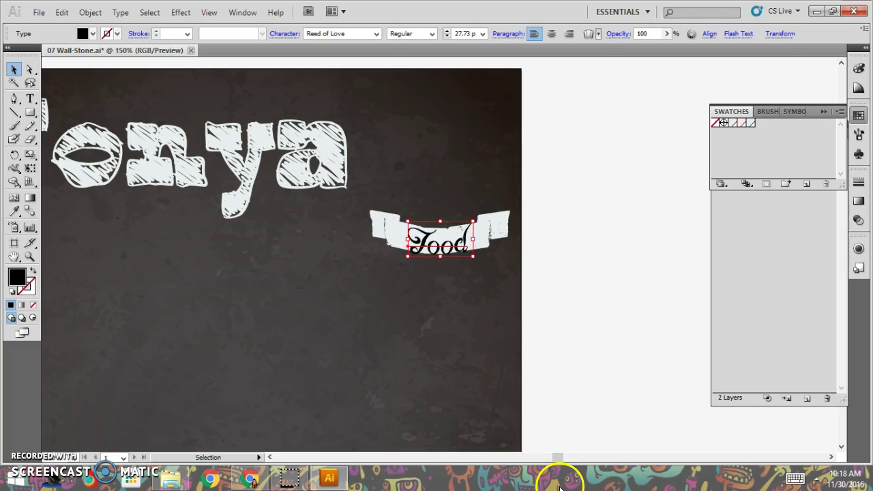
{"action": "key", "text": "Up"}
{"action": "key", "text": "Up"}
{"action": "key", "text": "Up"}
{"action": "key", "text": "Up"}
{"action": "key", "text": "Down"}
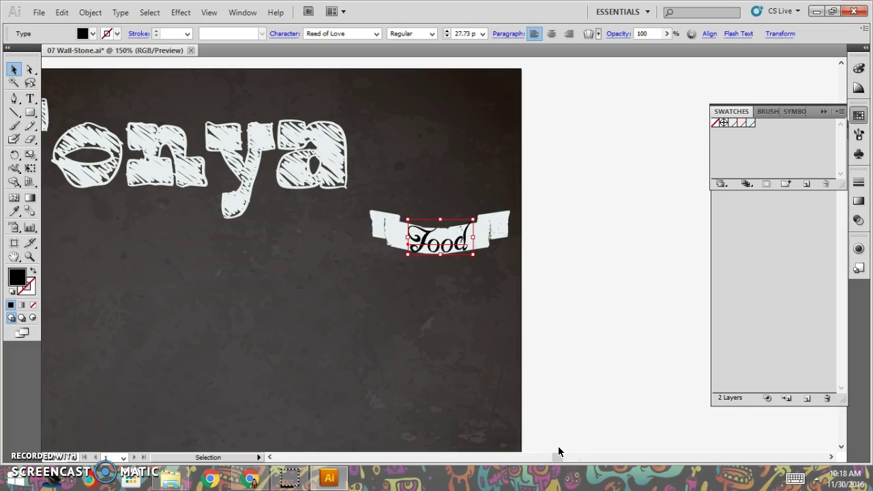
Reduce Food to 23 pt and nudge it right to centre it on the banner
{"action": "left_click", "coordinate": [447, 37]}
{"action": "left_click", "coordinate": [447, 37]}
{"action": "left_click", "coordinate": [447, 37]}
{"action": "key", "text": "Right"}
{"action": "key", "text": "Right"}
{"action": "key", "text": "Right"}
{"action": "key", "text": "Right"}
{"action": "key", "text": "Right"}
{"action": "scroll", "coordinate": [468, 39], "scroll_direction": "up", "scroll_amount": 1}
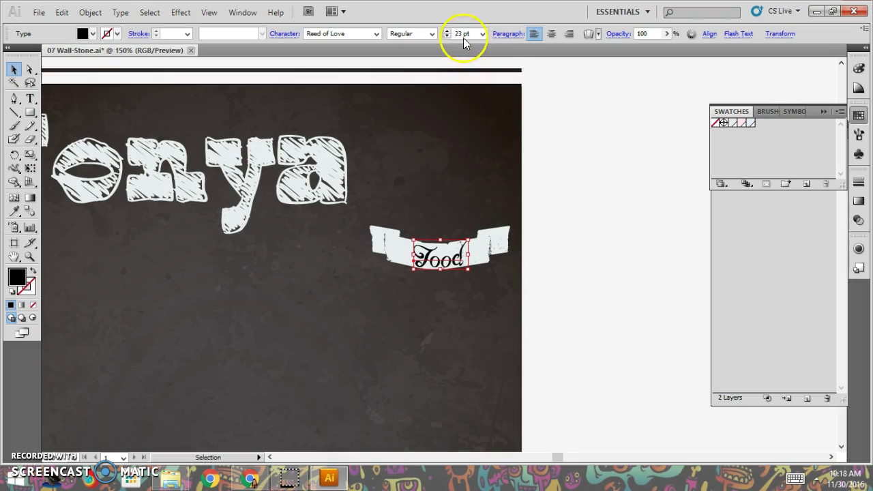
{"action": "left_click", "coordinate": [550, 197]}
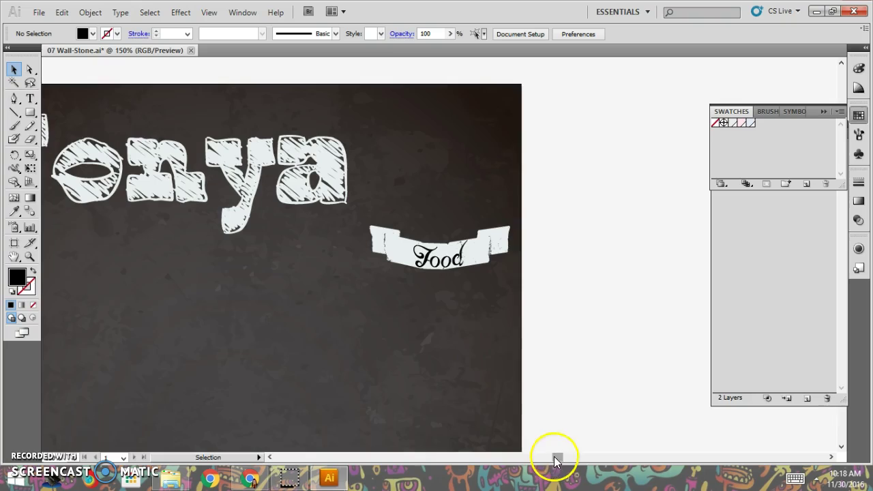
Add a '41' right of Tonya in 120 pt Blockography
{"action": "left_click_drag", "start_coordinate": [553, 456], "coordinate": [550, 457]}
{"action": "left_click", "coordinate": [266, 182]}
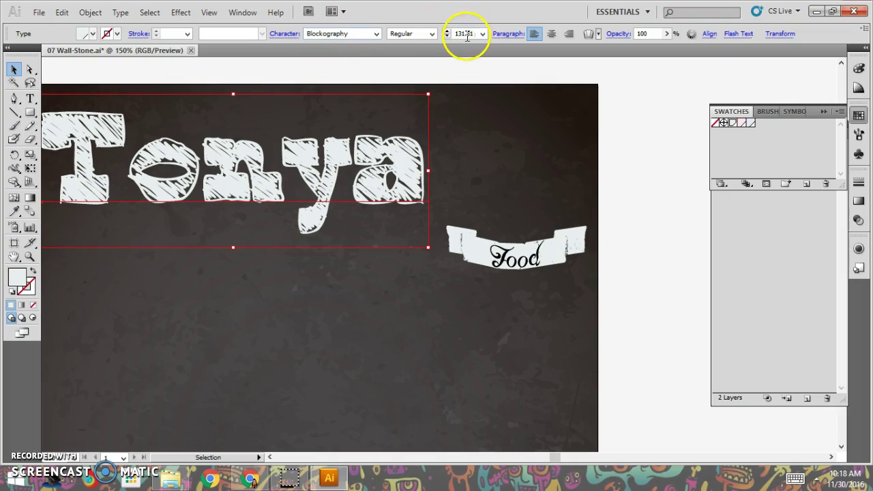
{"action": "left_click", "coordinate": [516, 74]}
{"action": "left_click", "coordinate": [30, 98]}
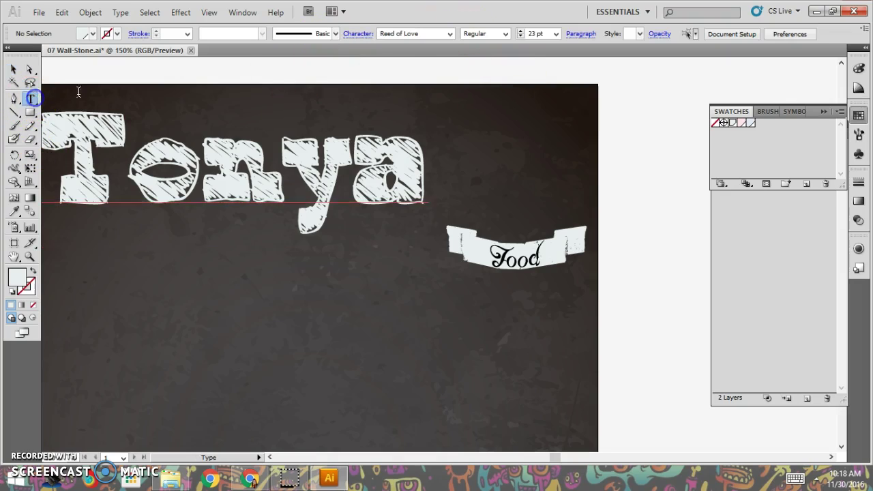
{"action": "left_click", "coordinate": [482, 143]}
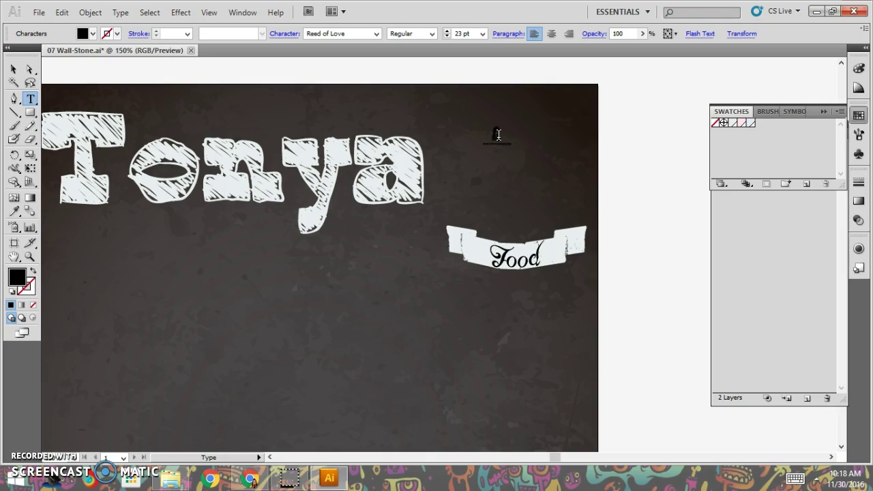
{"action": "left_click_drag", "start_coordinate": [526, 132], "coordinate": [454, 146]}
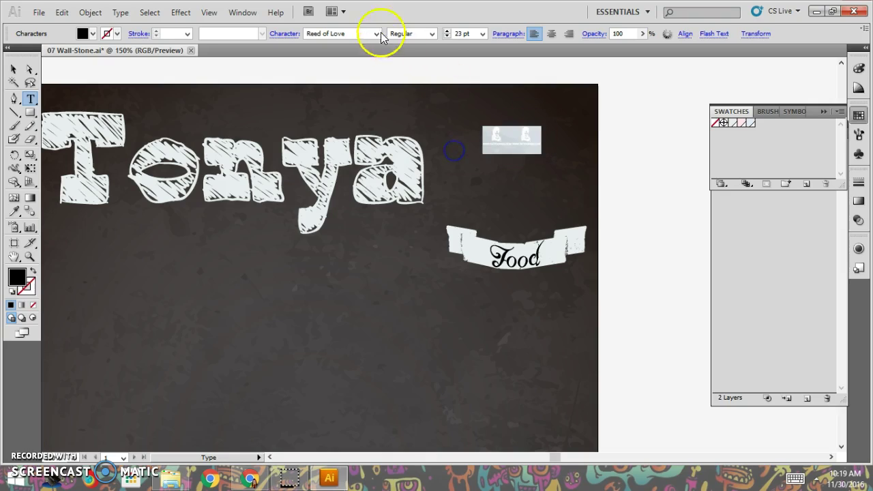
{"action": "key", "text": "Return"}
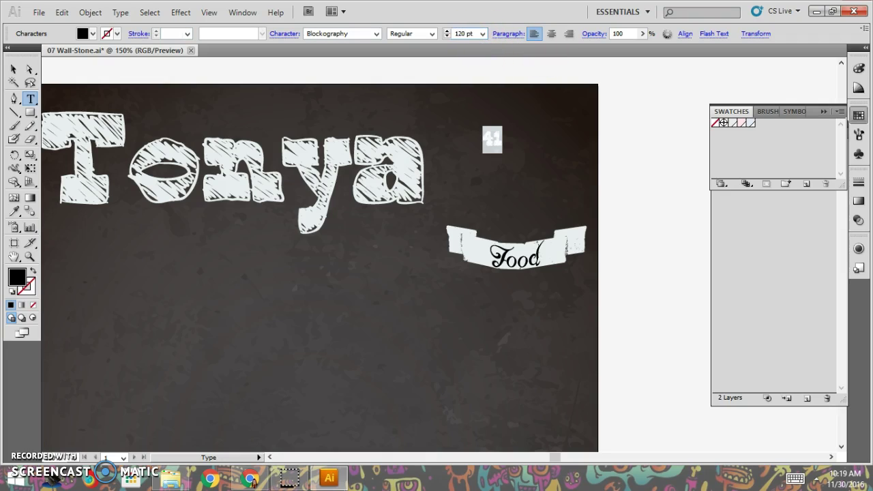
{"action": "key", "text": "Return"}
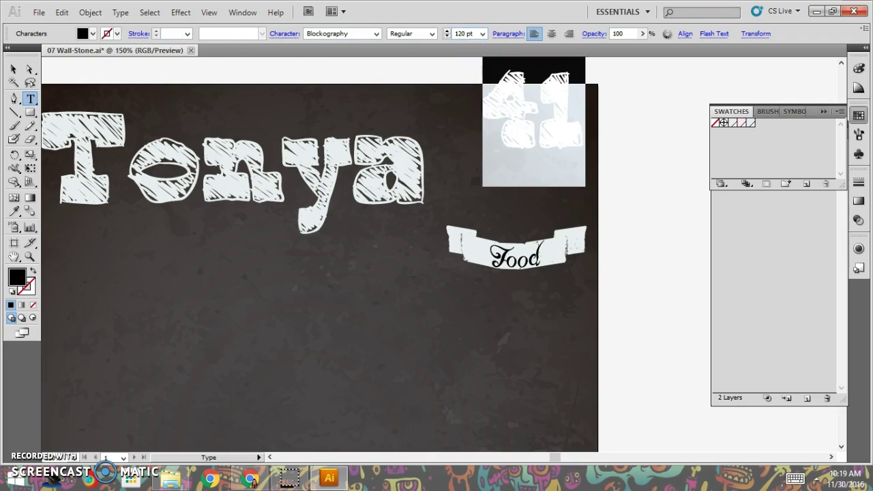
{"action": "left_click", "coordinate": [13, 69]}
Move the 41 just above the Food banner and fill it light pink
{"action": "left_click_drag", "start_coordinate": [510, 97], "coordinate": [484, 137]}
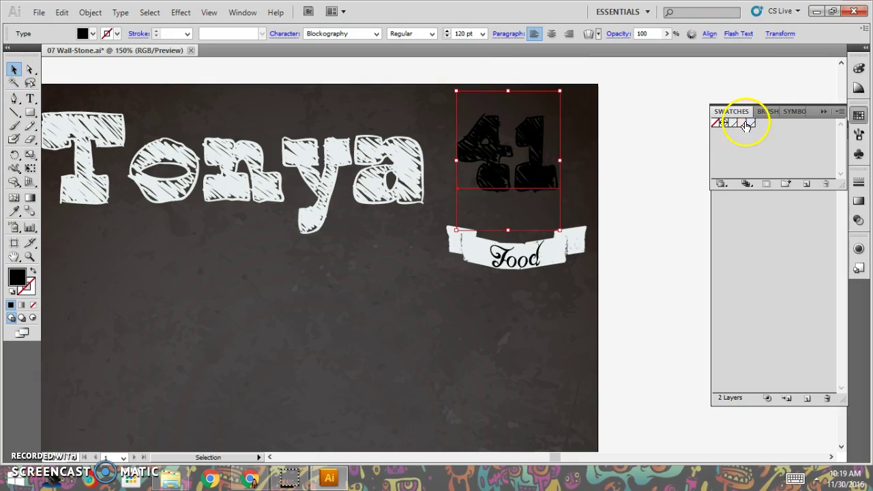
{"action": "left_click", "coordinate": [746, 125]}
{"action": "left_click", "coordinate": [636, 175]}
{"action": "left_click_drag", "start_coordinate": [551, 186], "coordinate": [558, 194]}
{"action": "left_click", "coordinate": [619, 166]}
Tilt the 41 about -9° and nudge it into place
{"action": "left_click", "coordinate": [536, 172]}
{"action": "left_click_drag", "start_coordinate": [578, 92], "coordinate": [582, 108]}
{"action": "left_click_drag", "start_coordinate": [536, 195], "coordinate": [540, 195]}
{"action": "left_click", "coordinate": [606, 188]}
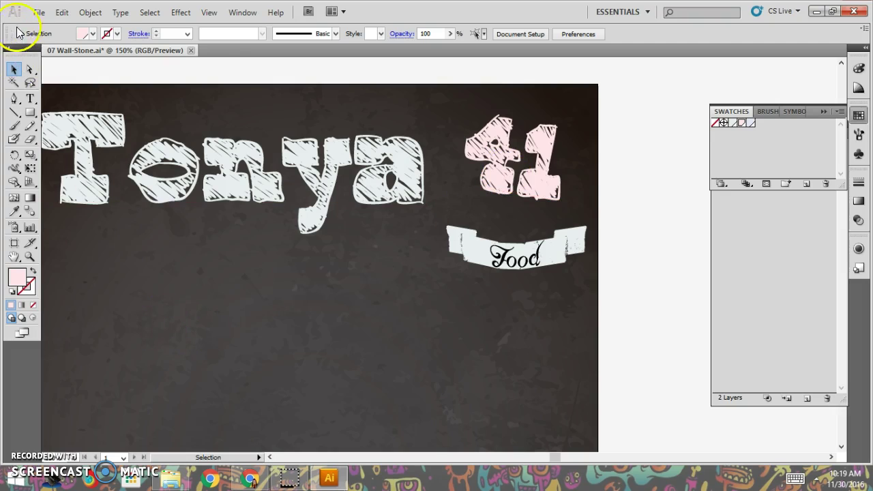
Open Chalkboard_food_icons.ai, accepting the newer-version import warning
{"action": "left_click", "coordinate": [39, 12]}
{"action": "left_click", "coordinate": [59, 57]}
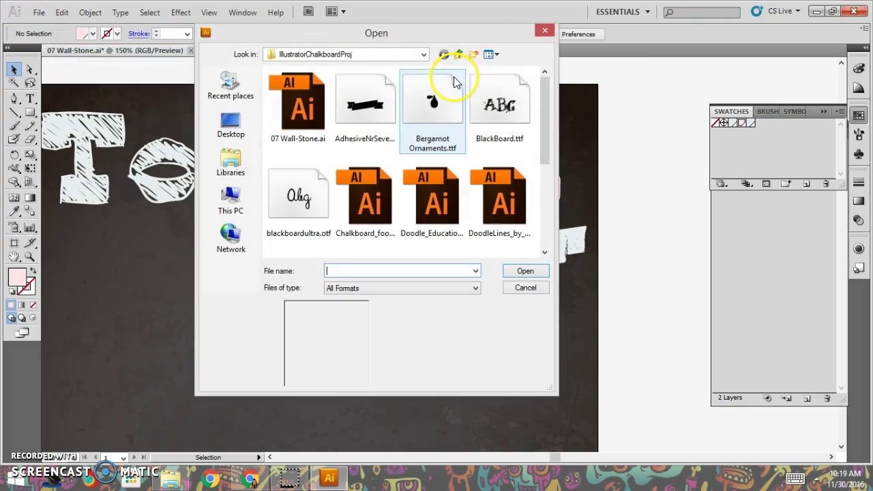
{"action": "left_click_drag", "start_coordinate": [544, 152], "coordinate": [549, 162]}
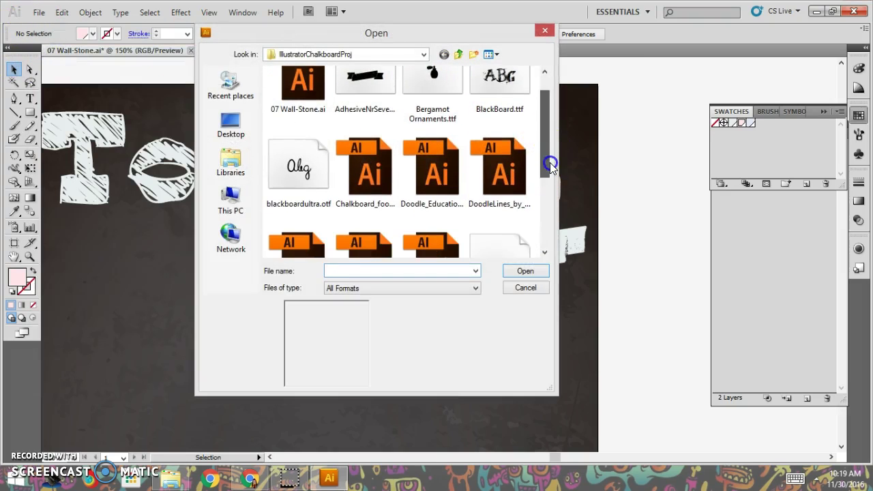
{"action": "double_click", "coordinate": [369, 197]}
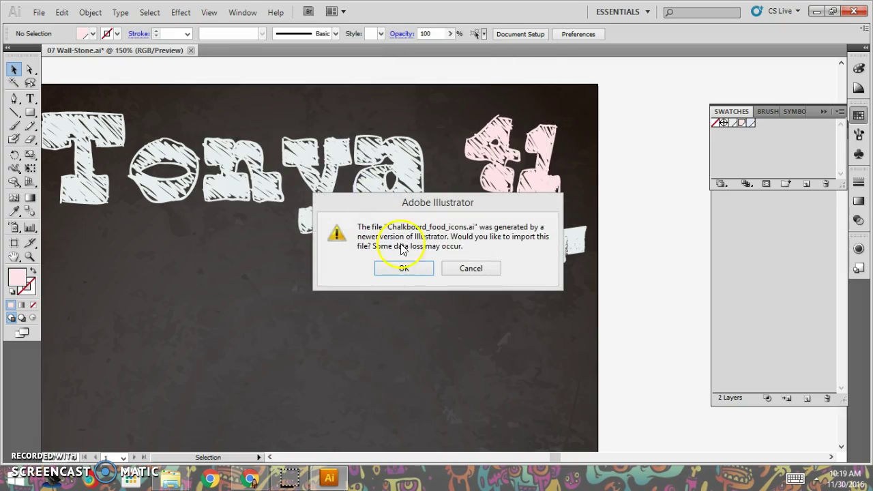
{"action": "left_click", "coordinate": [403, 268]}
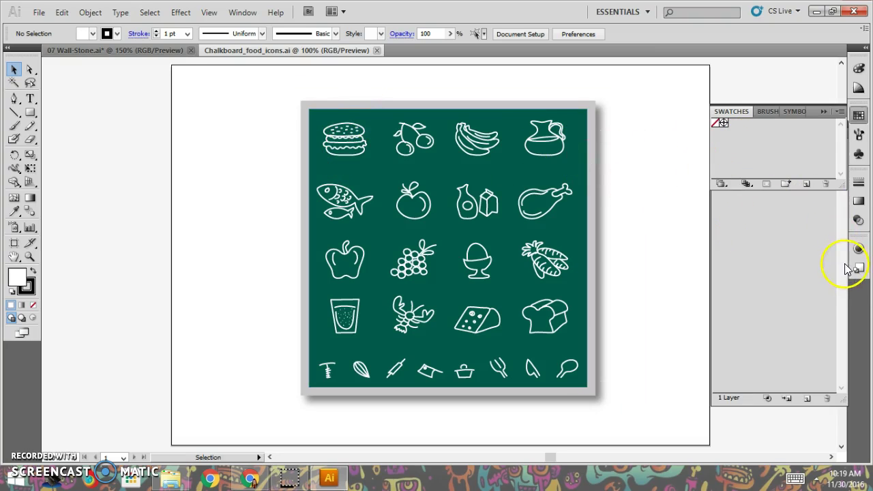
In the Layers panel, lock the chalkboard's inner group and its two paths
{"action": "left_click", "coordinate": [827, 107]}
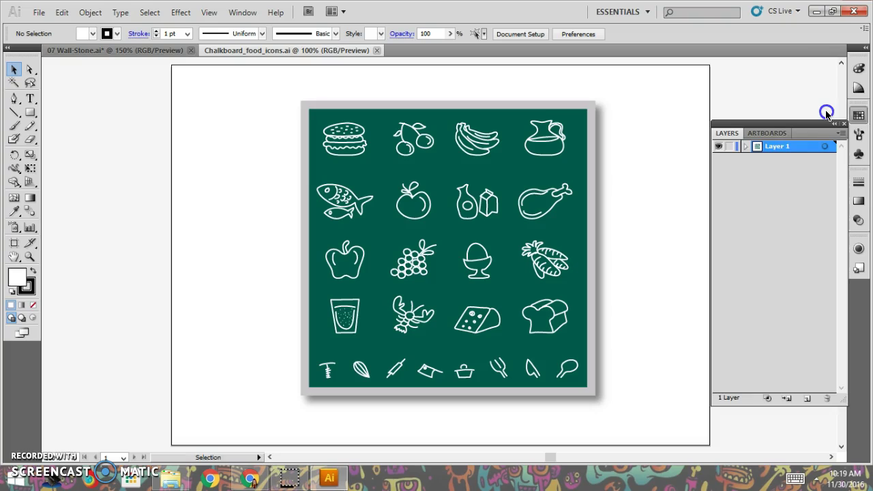
{"action": "left_click", "coordinate": [746, 148]}
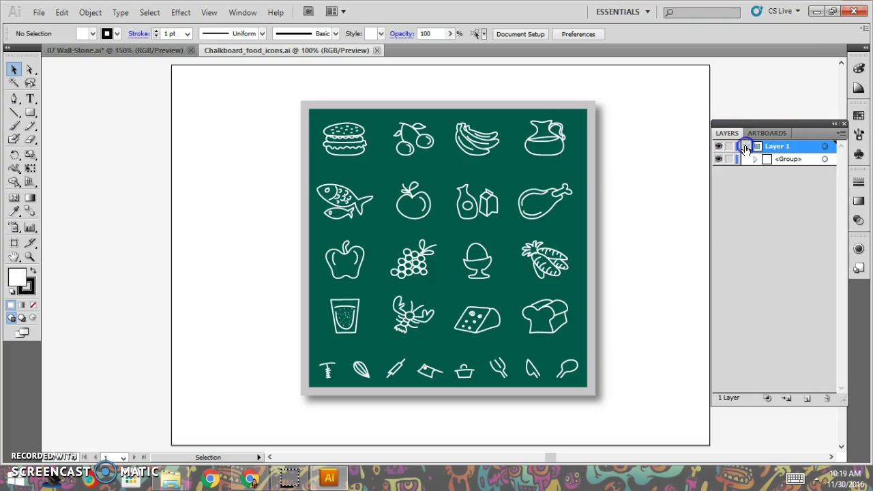
{"action": "left_click", "coordinate": [755, 160]}
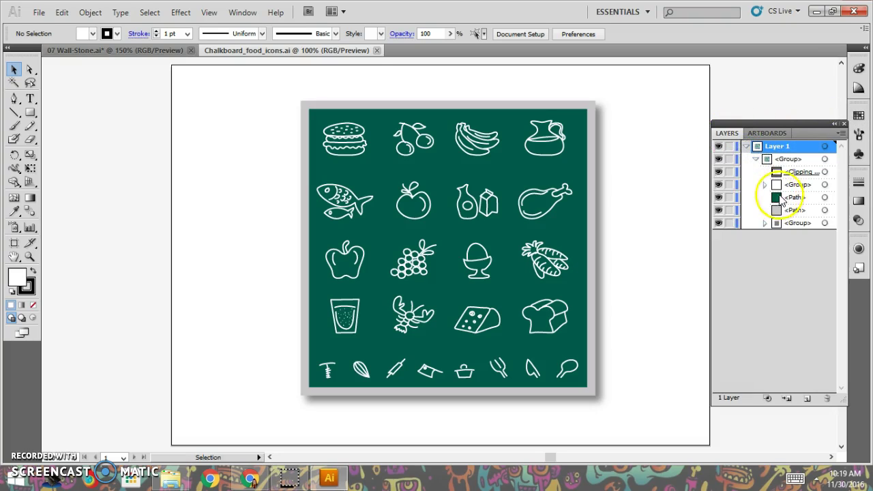
{"action": "left_click", "coordinate": [323, 110]}
{"action": "left_click", "coordinate": [295, 101]}
{"action": "left_click", "coordinate": [305, 108]}
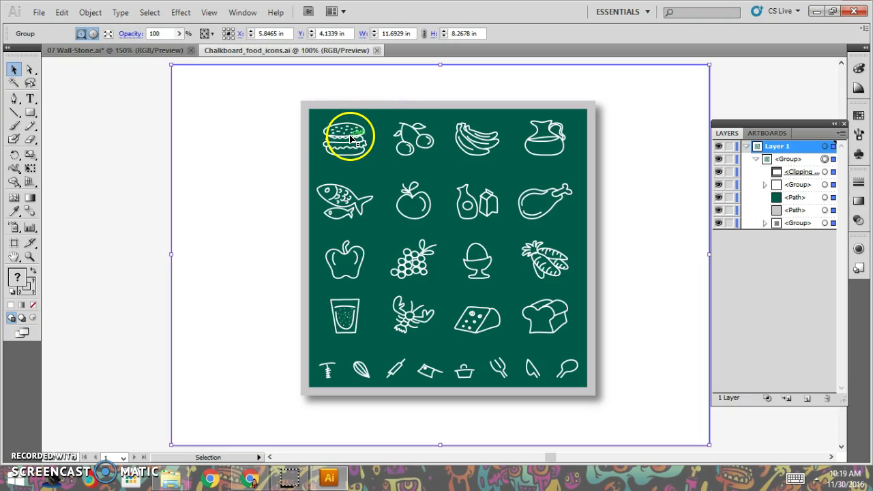
{"action": "left_click", "coordinate": [319, 119]}
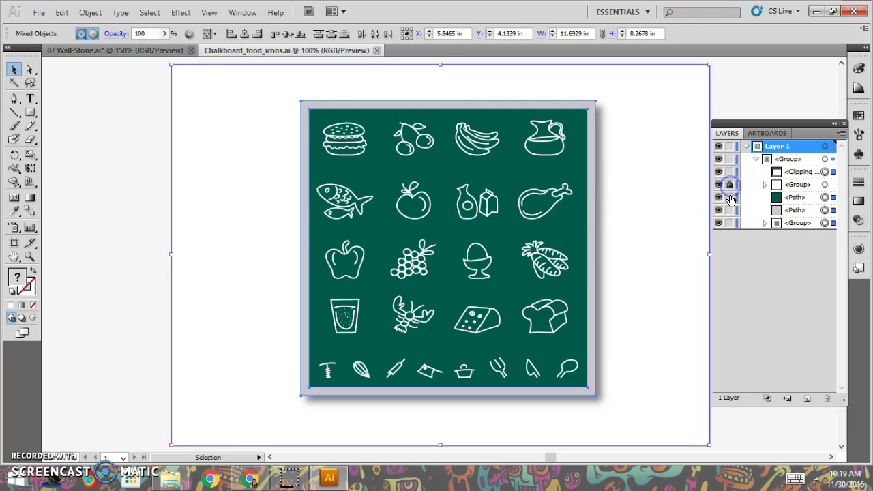
{"action": "left_click_drag", "start_coordinate": [729, 190], "coordinate": [730, 203]}
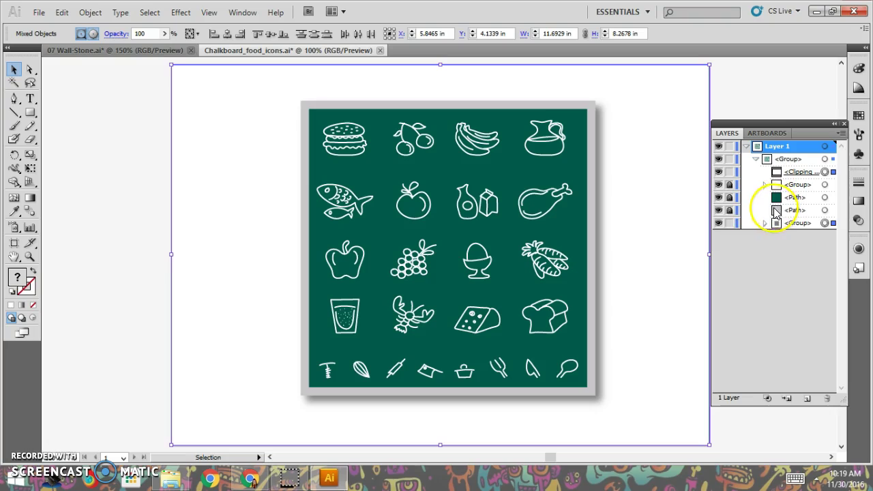
Direct-select the grey backing shape and drag it out down-right from the board
{"action": "left_click", "coordinate": [358, 151]}
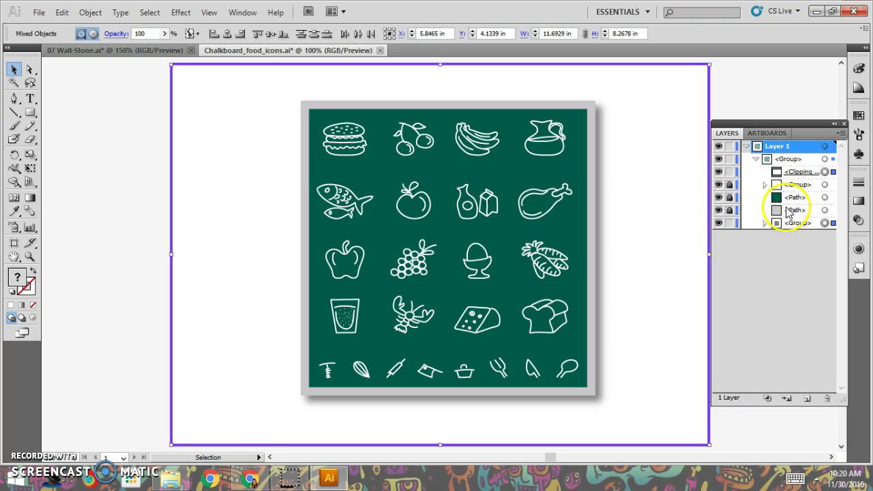
{"action": "left_click", "coordinate": [30, 69]}
{"action": "left_click", "coordinate": [304, 116]}
{"action": "left_click_drag", "start_coordinate": [304, 115], "coordinate": [341, 134]}
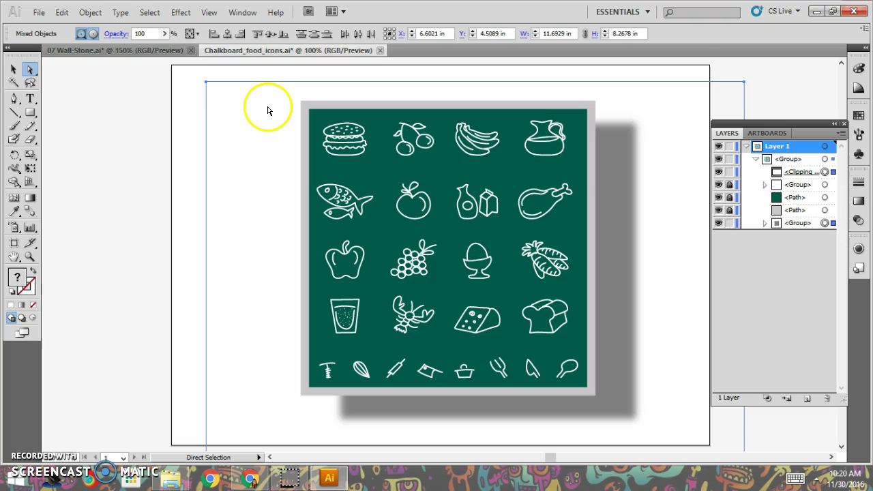
Select and delete the grey shadow shape behind the board
{"action": "left_click", "coordinate": [221, 102]}
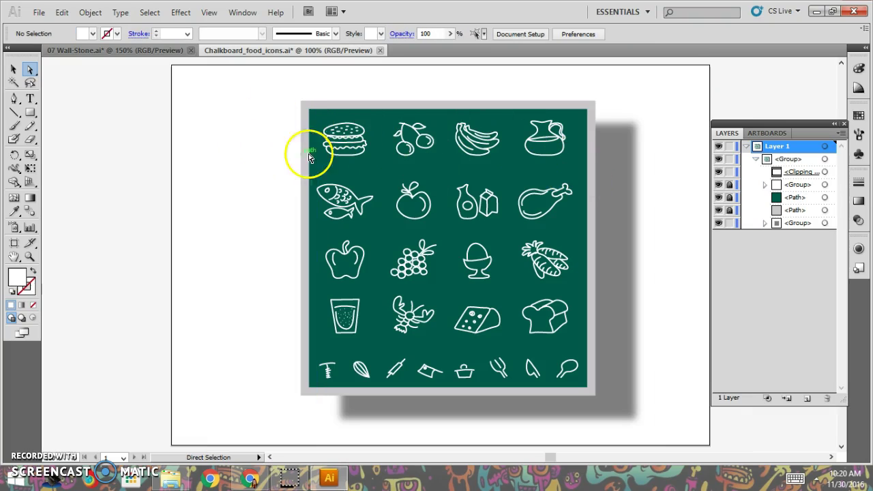
{"action": "left_click", "coordinate": [341, 175]}
{"action": "left_click", "coordinate": [628, 283]}
{"action": "key", "text": "Delete"}
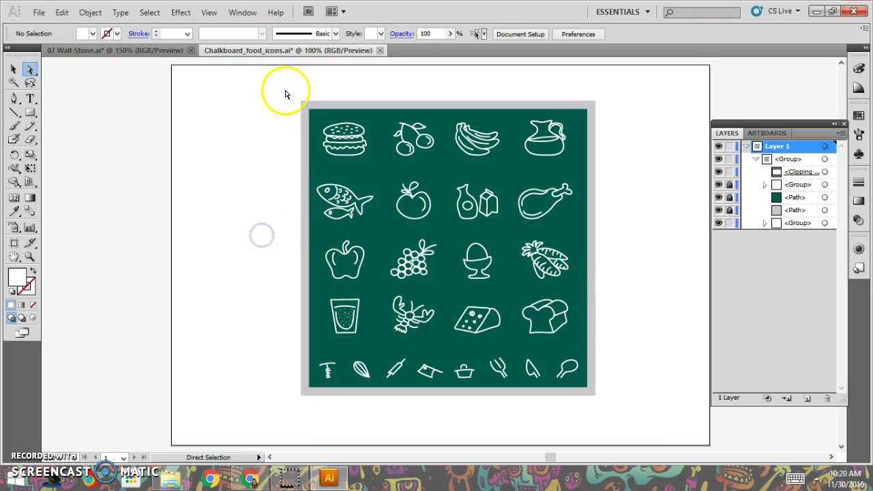
Enter Isolation Mode on the food icons group containing the hamburger
{"action": "left_click_drag", "start_coordinate": [281, 86], "coordinate": [348, 134]}
{"action": "left_click_drag", "start_coordinate": [389, 170], "coordinate": [389, 171]}
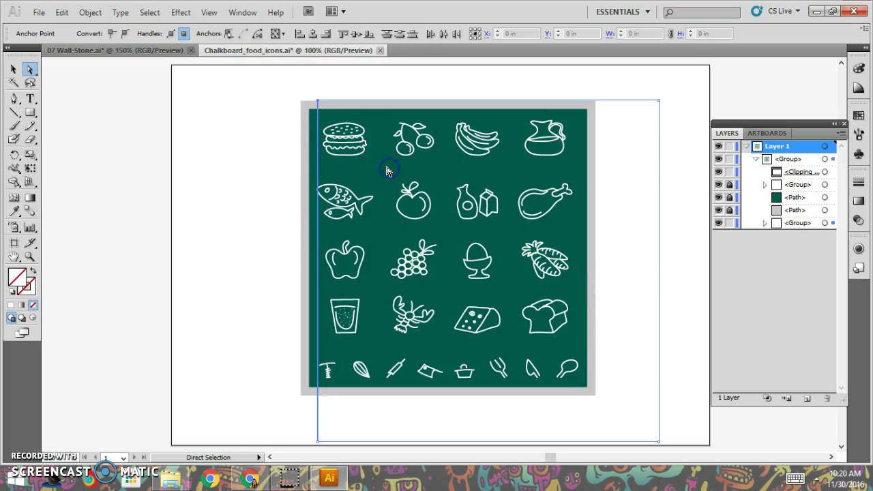
{"action": "left_click", "coordinate": [364, 155]}
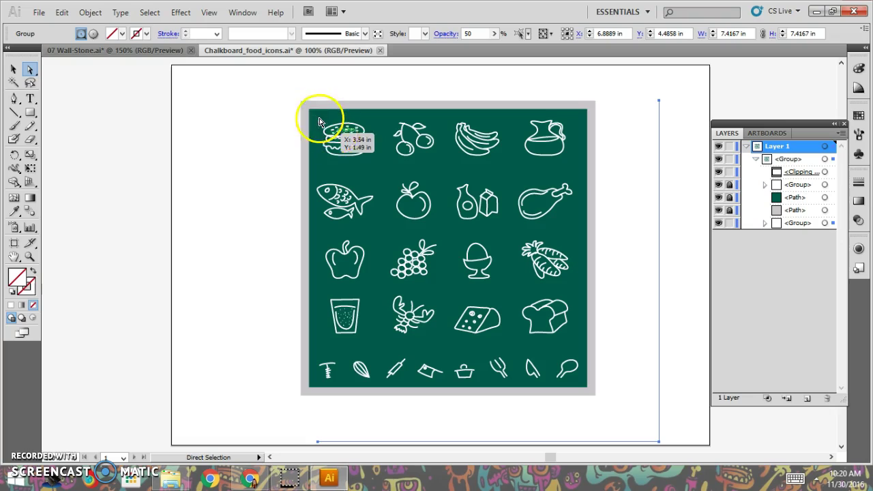
{"action": "left_click", "coordinate": [384, 162]}
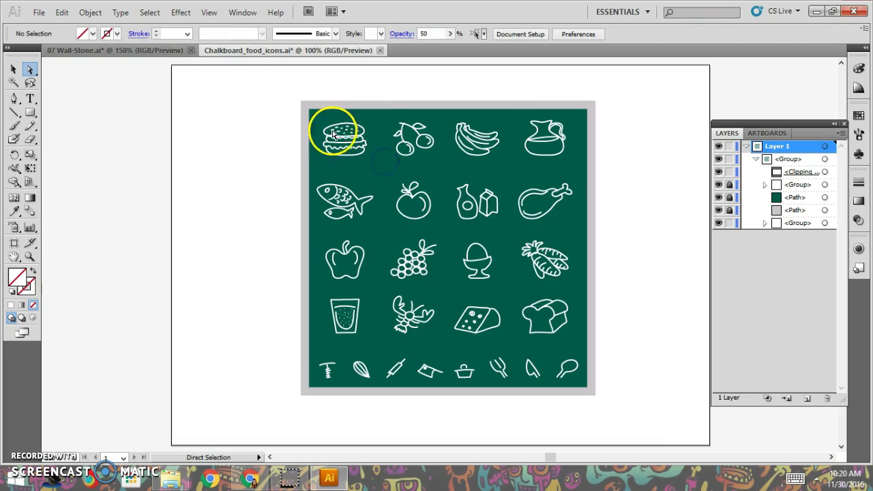
{"action": "left_click_drag", "start_coordinate": [296, 100], "coordinate": [360, 160]}
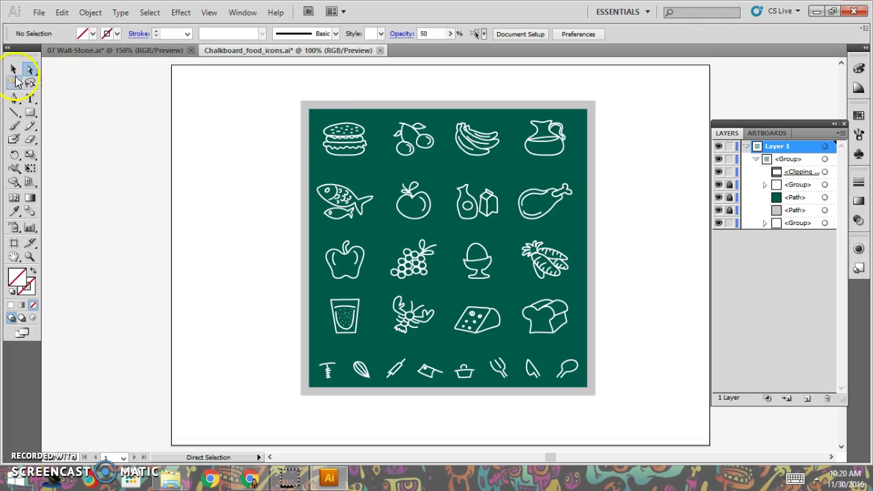
{"action": "left_click", "coordinate": [350, 157]}
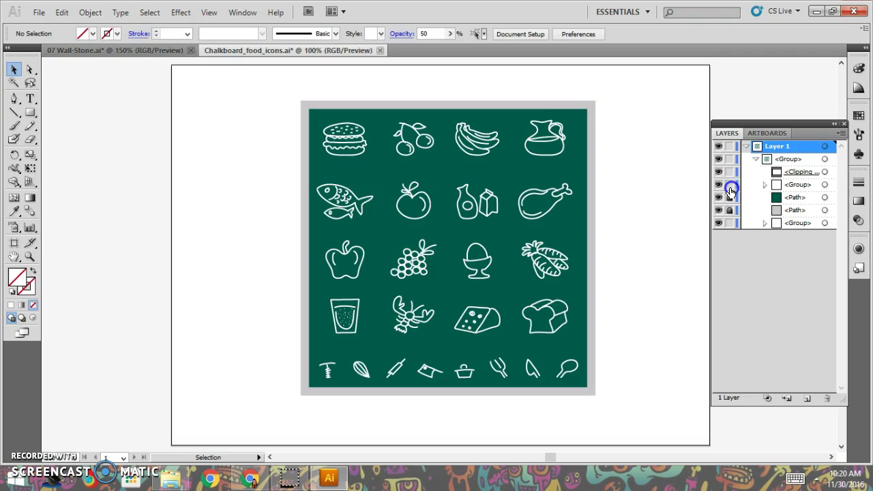
{"action": "double_click", "coordinate": [352, 150]}
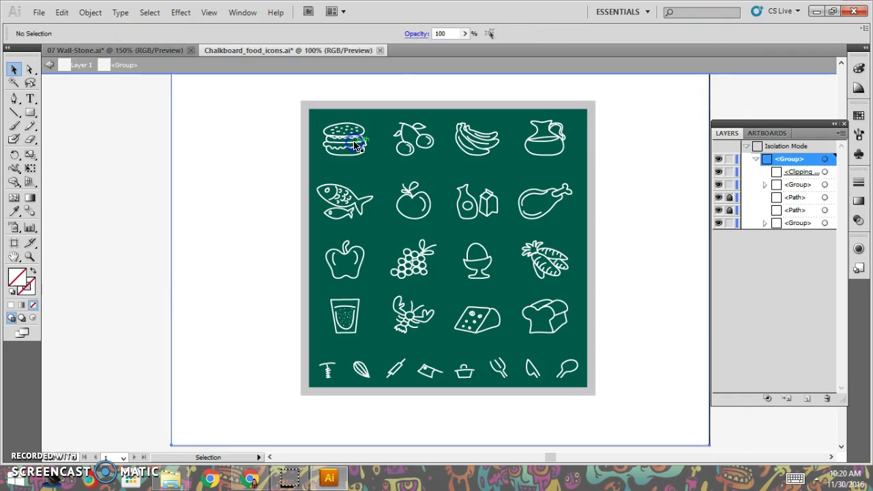
Group the hamburger's separate chalk paths into a single group
{"action": "left_click", "coordinate": [327, 93]}
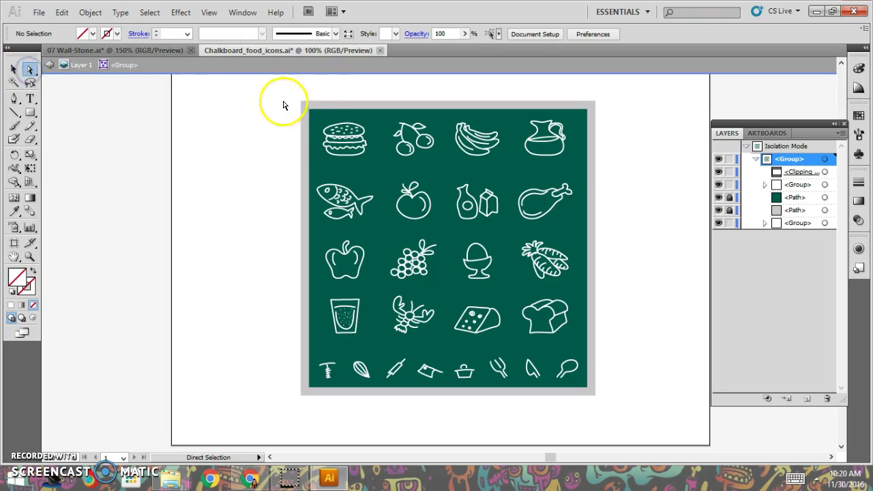
{"action": "left_click", "coordinate": [347, 133]}
{"action": "left_click_drag", "start_coordinate": [350, 129], "coordinate": [354, 140]}
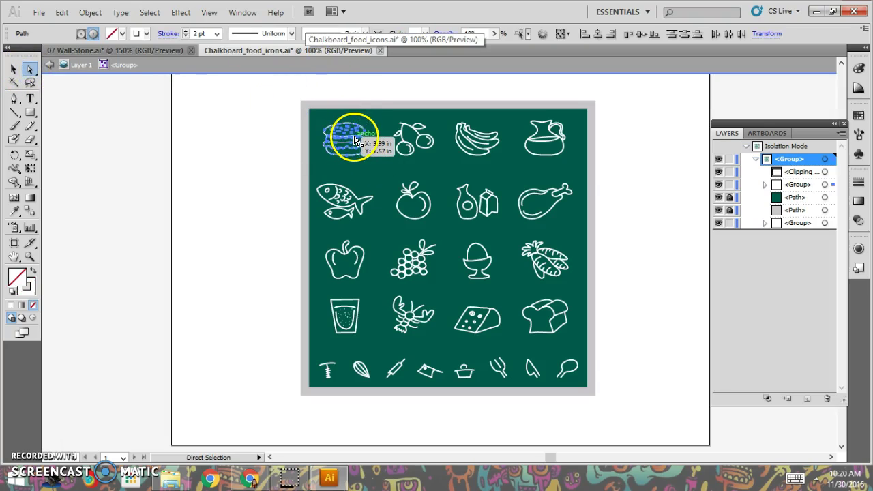
{"action": "right_click", "coordinate": [354, 141]}
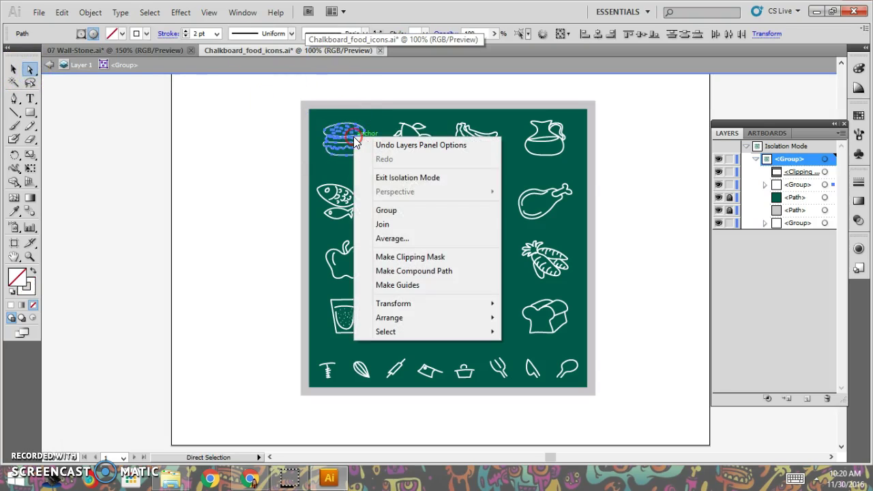
{"action": "left_click", "coordinate": [381, 208]}
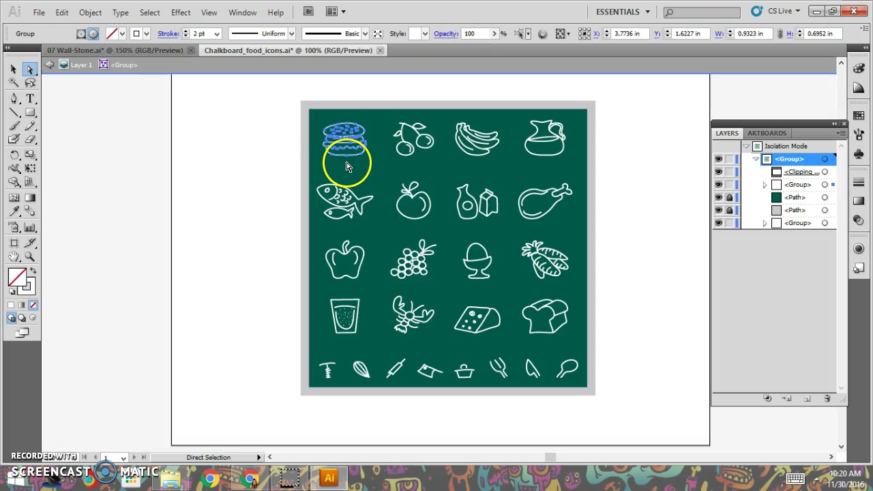
Paste the hamburger into the 07 Wall-Stone poster, undoing an accidental distortion
{"action": "left_click", "coordinate": [133, 51]}
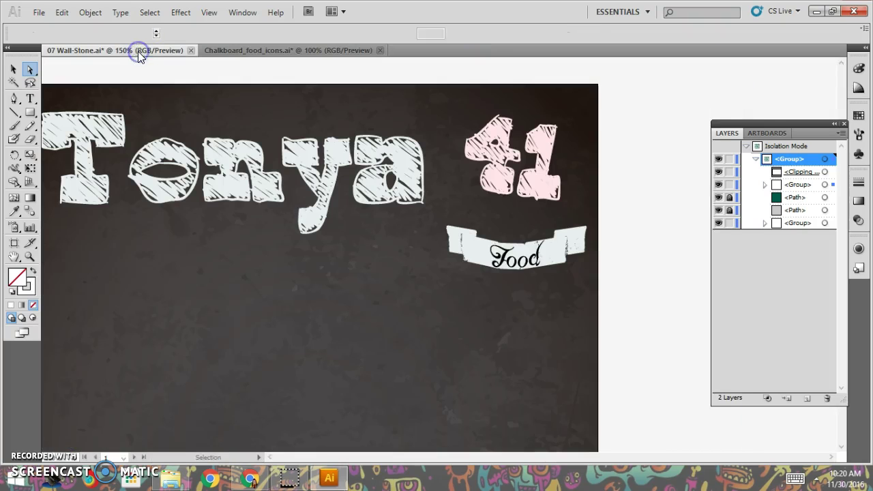
{"action": "key", "text": "ctrl+v"}
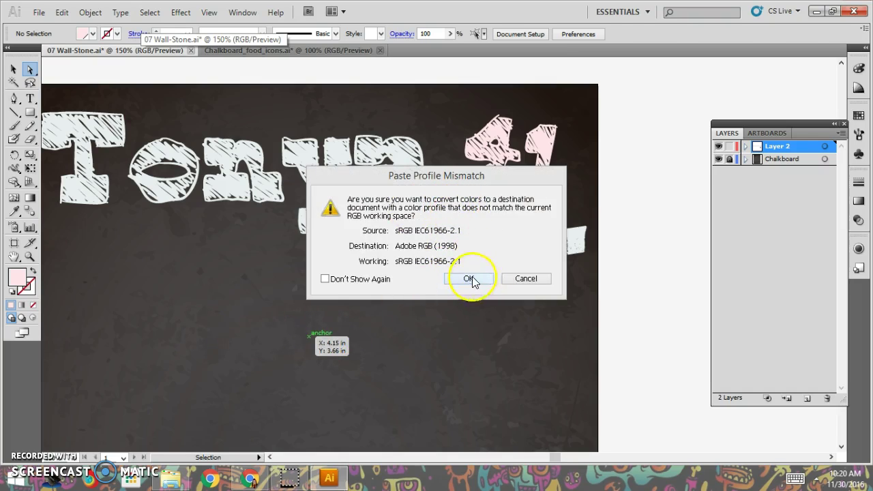
{"action": "left_click", "coordinate": [472, 278]}
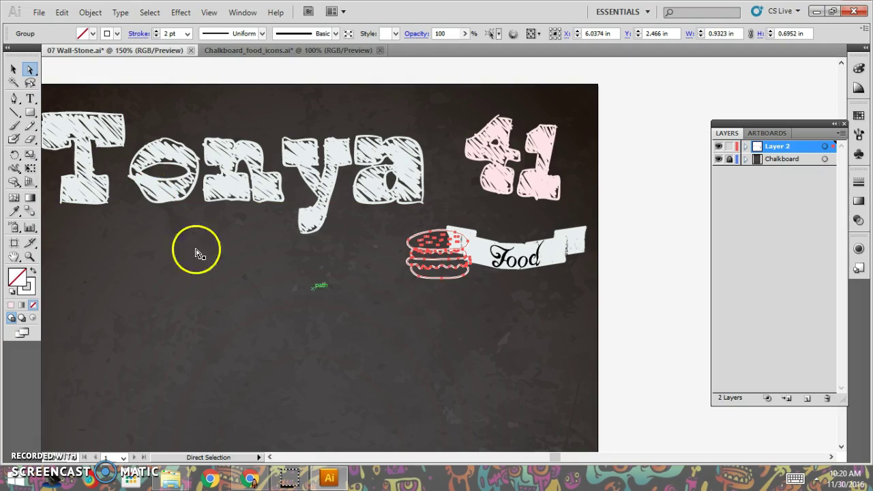
{"action": "left_click_drag", "start_coordinate": [451, 326], "coordinate": [477, 327]}
{"action": "left_click_drag", "start_coordinate": [421, 230], "coordinate": [432, 315]}
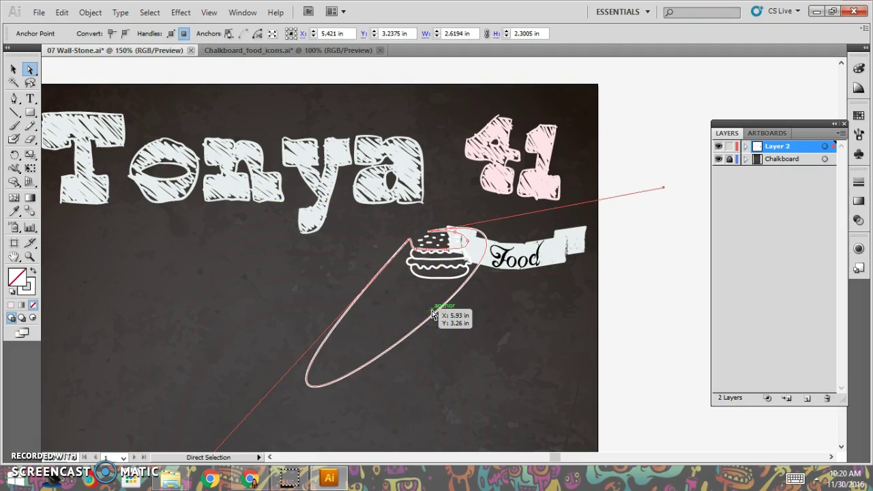
{"action": "key", "text": "ctrl+z"}
Move the hamburger to the poster's lower right and close the food icons tab
{"action": "left_click", "coordinate": [50, 83]}
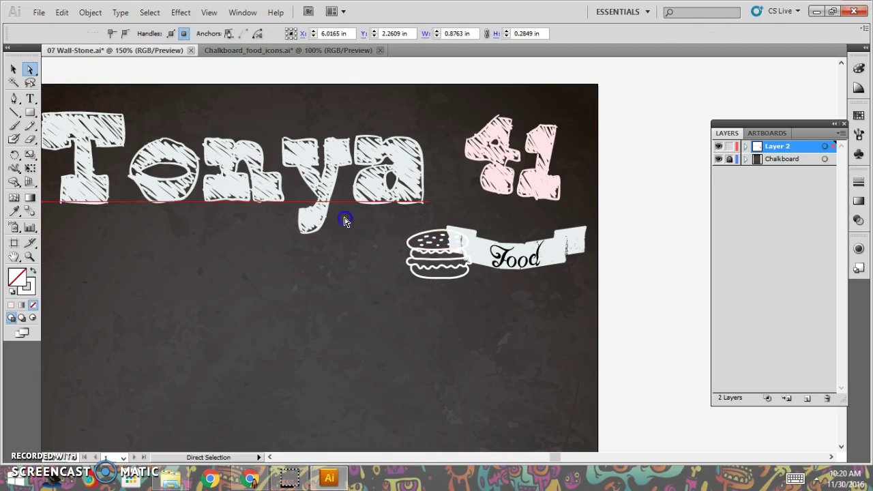
{"action": "left_click", "coordinate": [345, 218]}
{"action": "left_click", "coordinate": [12, 70]}
{"action": "left_click_drag", "start_coordinate": [409, 263], "coordinate": [502, 423]}
{"action": "left_click", "coordinate": [513, 363]}
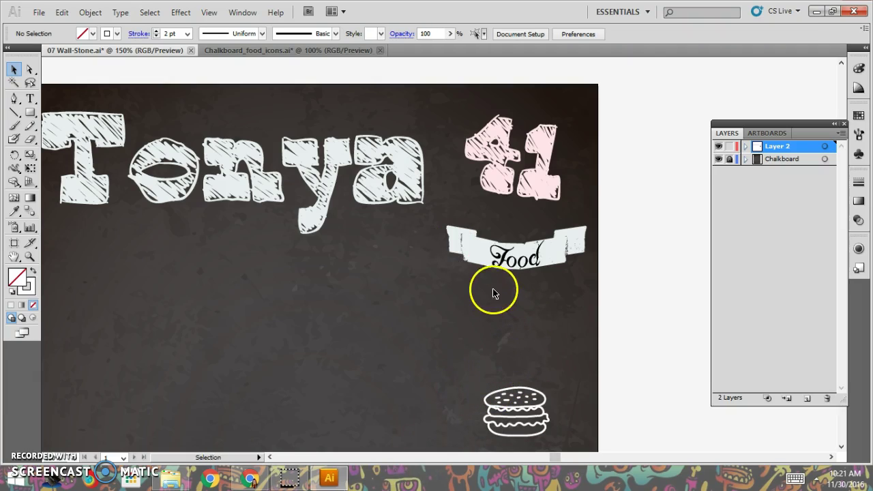
{"action": "left_click", "coordinate": [379, 50]}
Close the food icons file without saving and open Doodle_Education.ai, dismissing version and PDF warnings
{"action": "left_click", "coordinate": [450, 264]}
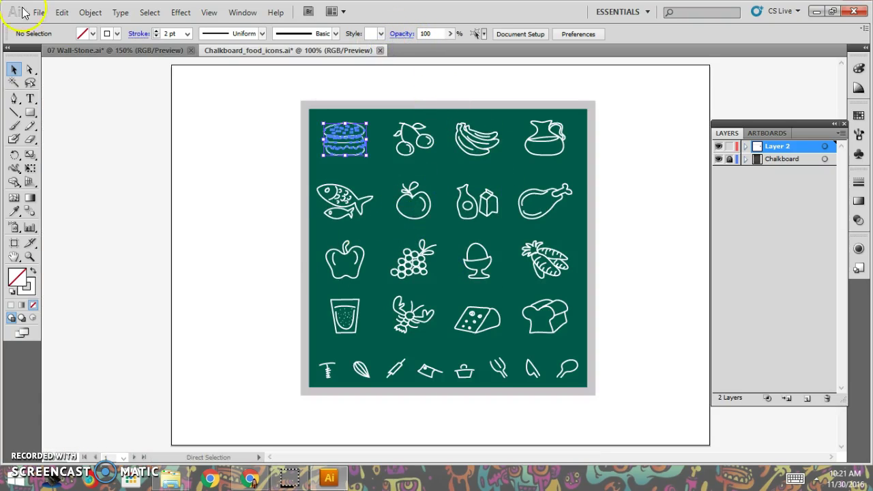
{"action": "left_click", "coordinate": [39, 12]}
{"action": "left_click", "coordinate": [59, 53]}
{"action": "left_click_drag", "start_coordinate": [539, 129], "coordinate": [547, 187]}
{"action": "left_click", "coordinate": [419, 197]}
{"action": "double_click", "coordinate": [444, 113]}
{"action": "left_click", "coordinate": [402, 270]}
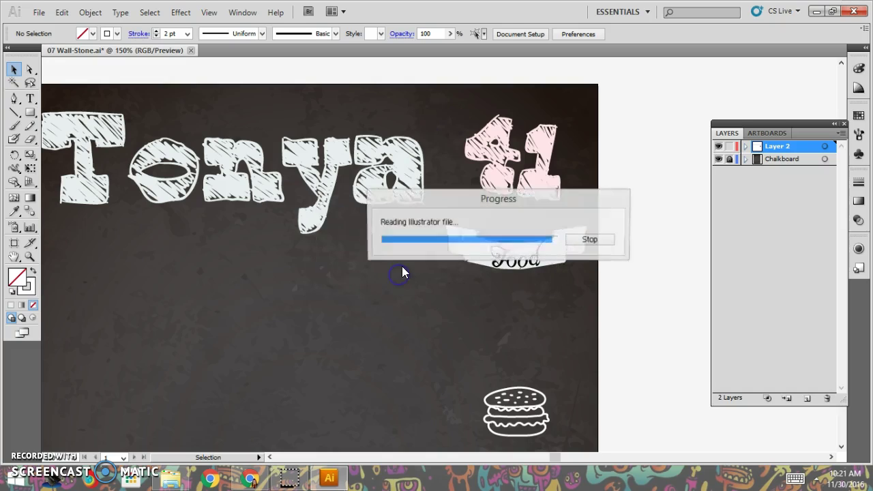
{"action": "left_click", "coordinate": [467, 302]}
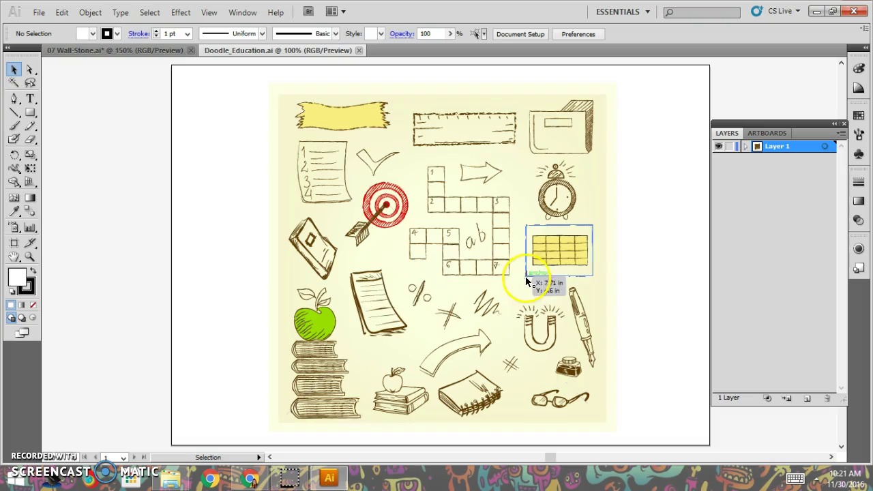
Lasso-select all the paths of the book doodle
{"action": "left_click", "coordinate": [297, 273]}
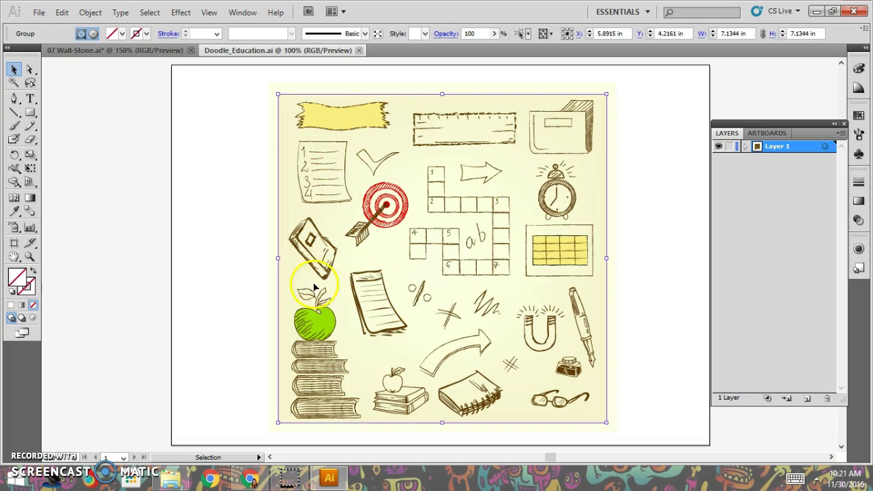
{"action": "left_click_drag", "start_coordinate": [312, 286], "coordinate": [338, 290]}
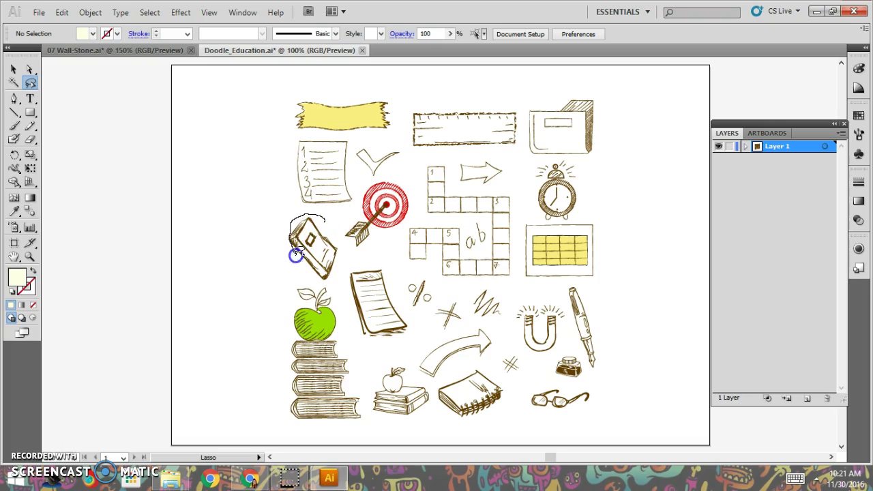
{"action": "left_click_drag", "start_coordinate": [330, 222], "coordinate": [327, 218]}
{"action": "left_click", "coordinate": [324, 215]}
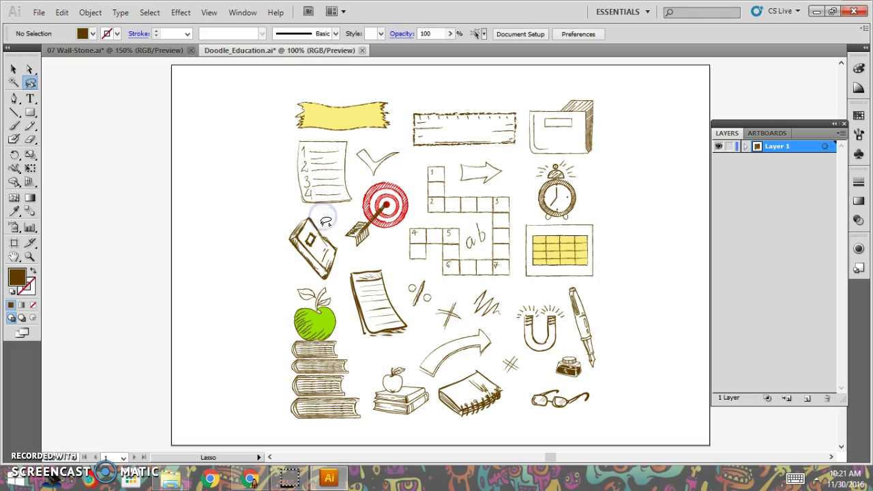
{"action": "left_click_drag", "start_coordinate": [341, 251], "coordinate": [330, 229]}
{"action": "left_click", "coordinate": [330, 230]}
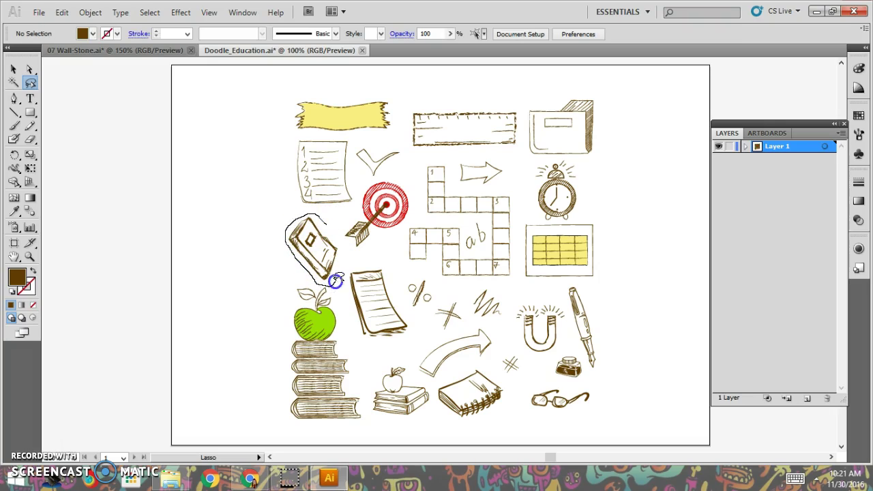
{"action": "left_click_drag", "start_coordinate": [329, 220], "coordinate": [326, 219]}
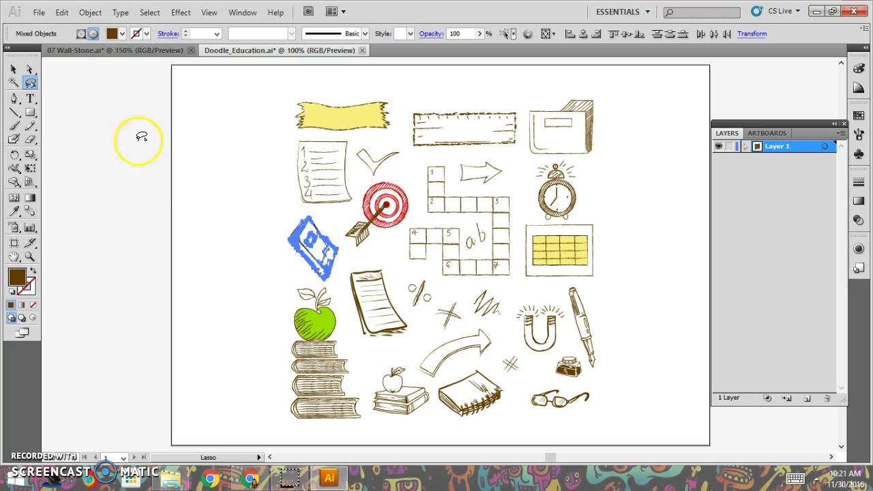
Group the book doodle and paste it into the 07 Wall-Stone poster
{"action": "left_click", "coordinate": [14, 69]}
{"action": "right_click", "coordinate": [331, 270]}
{"action": "left_click", "coordinate": [352, 326]}
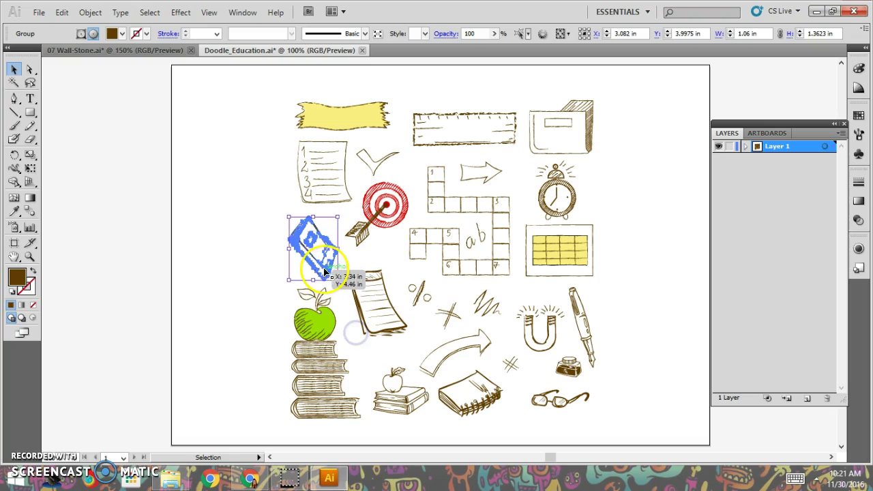
{"action": "left_click", "coordinate": [119, 50]}
{"action": "key", "text": "ctrl+v"}
Recolour the pasted book doodle light pink and move it to the poster's lower left
{"action": "left_click", "coordinate": [462, 281]}
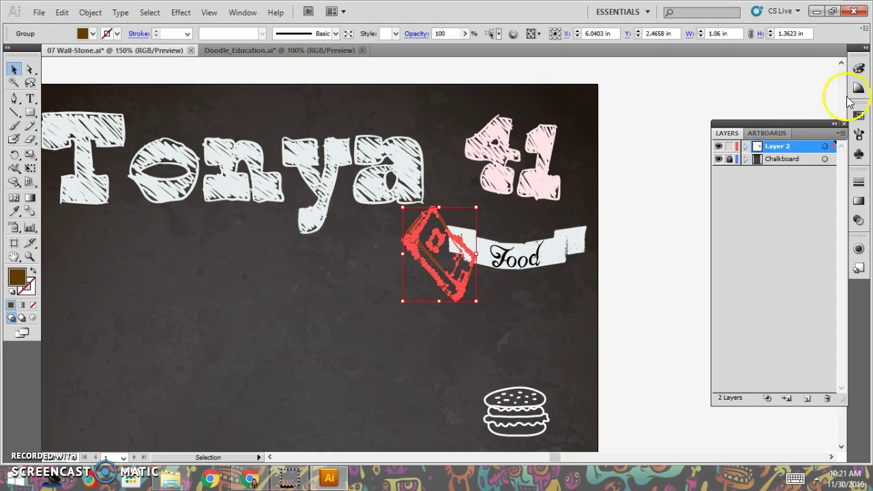
{"action": "left_click", "coordinate": [859, 69]}
{"action": "left_click", "coordinate": [857, 116]}
{"action": "left_click", "coordinate": [743, 124]}
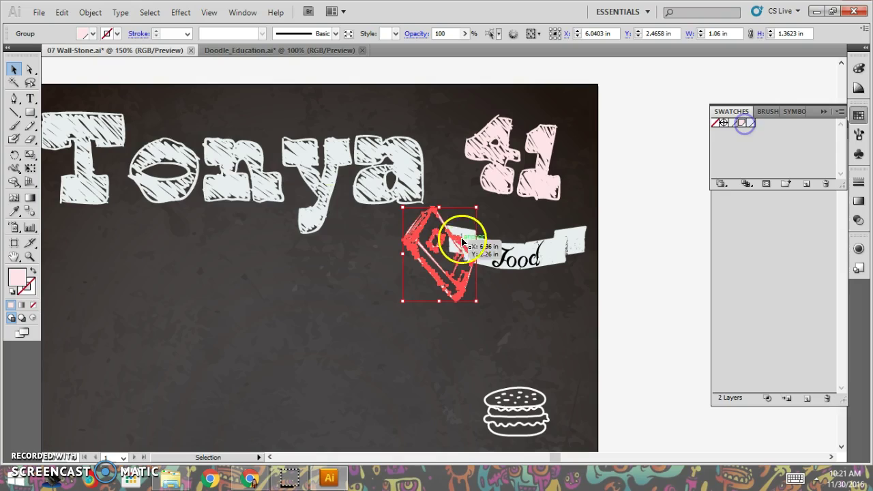
{"action": "left_click", "coordinate": [447, 367]}
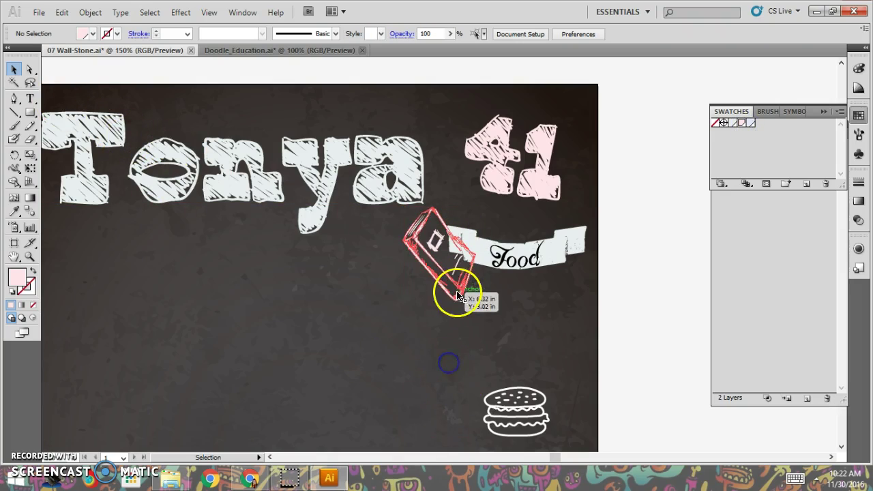
{"action": "left_click_drag", "start_coordinate": [477, 282], "coordinate": [140, 350]}
{"action": "left_click", "coordinate": [267, 366]}
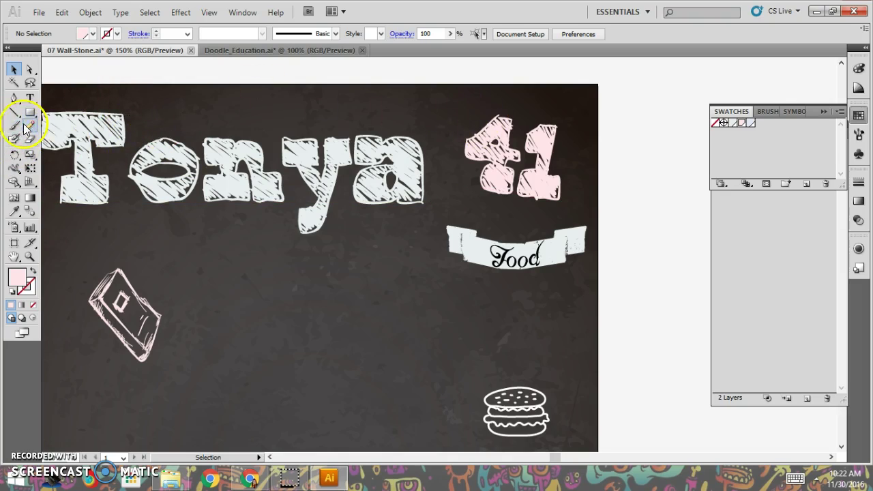
Draw a circle around the 41 and make it an unfilled pink 2 pt outline
{"action": "left_click_drag", "start_coordinate": [33, 117], "coordinate": [58, 147]}
{"action": "left_click_drag", "start_coordinate": [453, 96], "coordinate": [585, 226]}
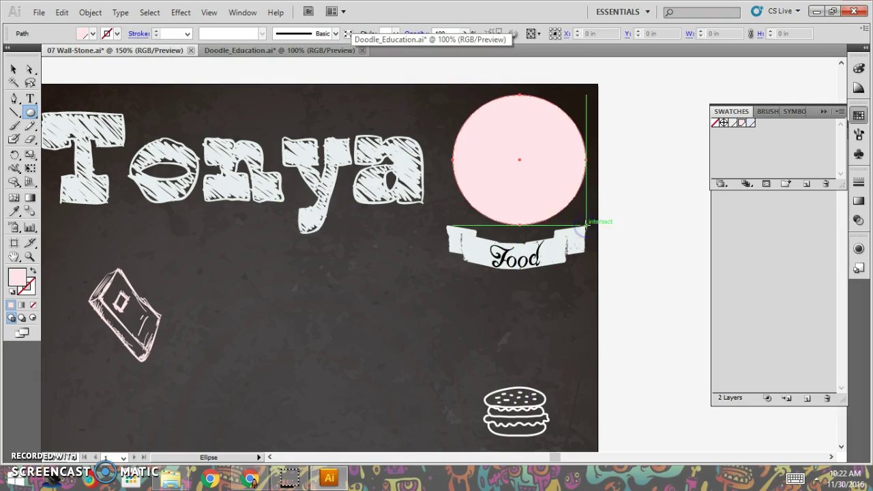
{"action": "left_click", "coordinate": [32, 271]}
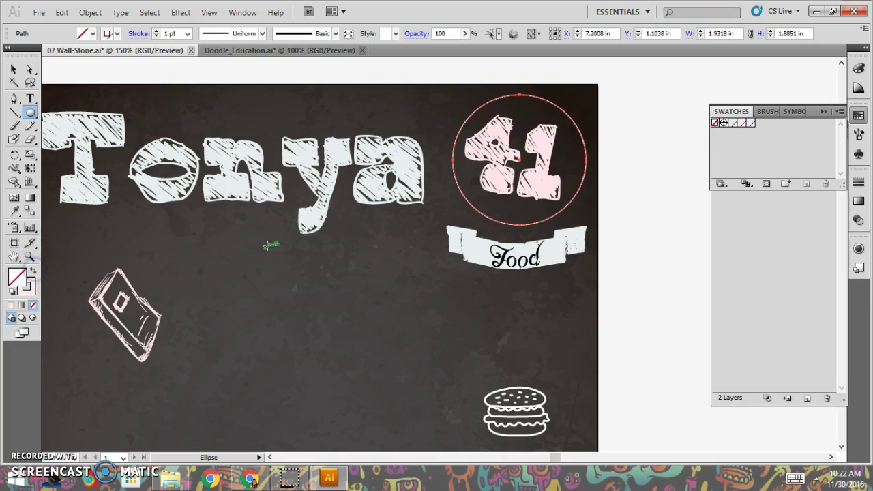
{"action": "left_click", "coordinate": [157, 31]}
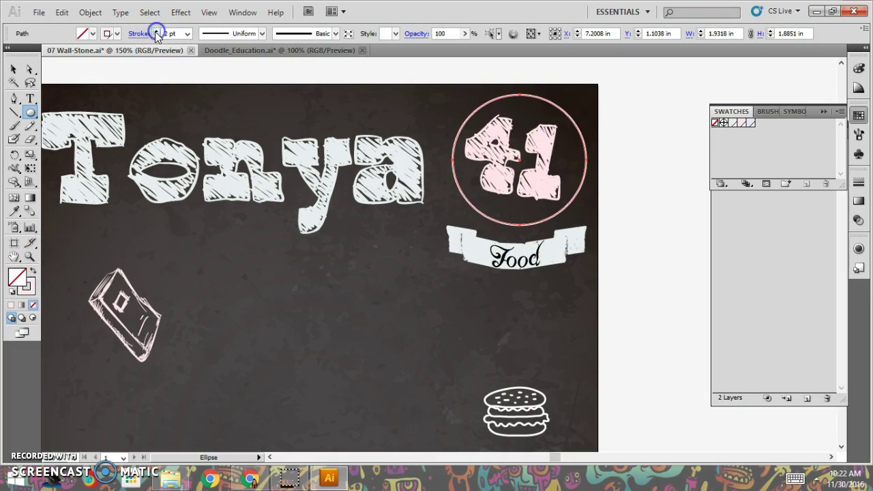
{"action": "left_click", "coordinate": [858, 136]}
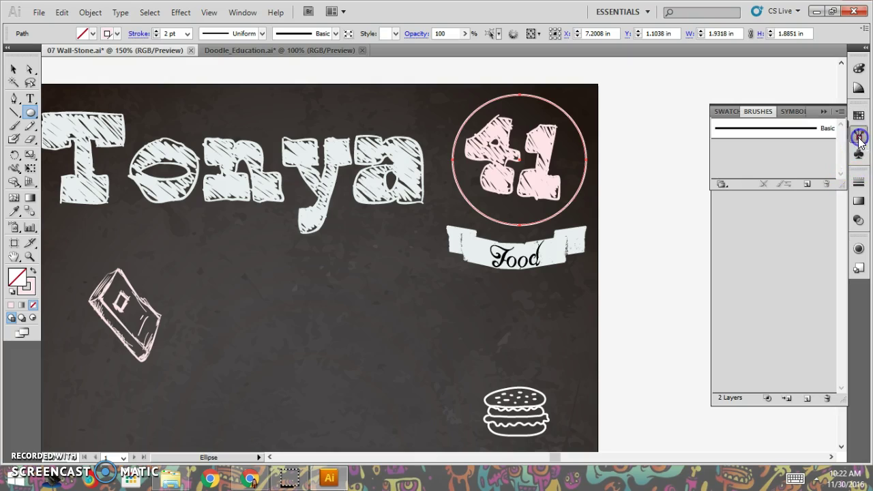
Load the DoodleLines_by_MelsBrushes brush library from Pictures > IllustratorChalkboardProj
{"action": "left_click", "coordinate": [716, 184]}
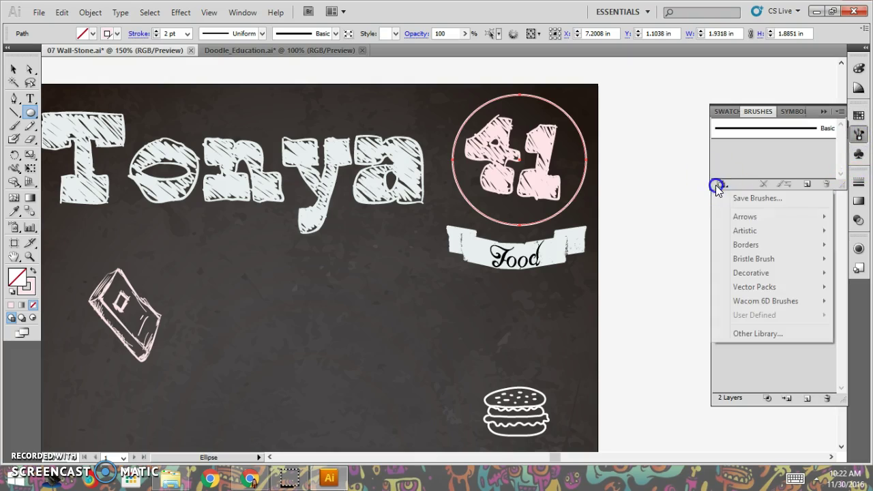
{"action": "left_click", "coordinate": [738, 333]}
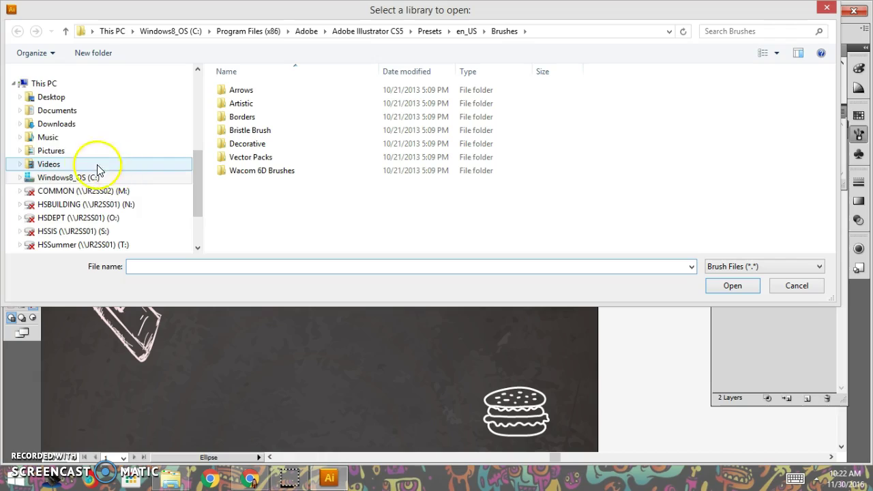
{"action": "left_click", "coordinate": [21, 151]}
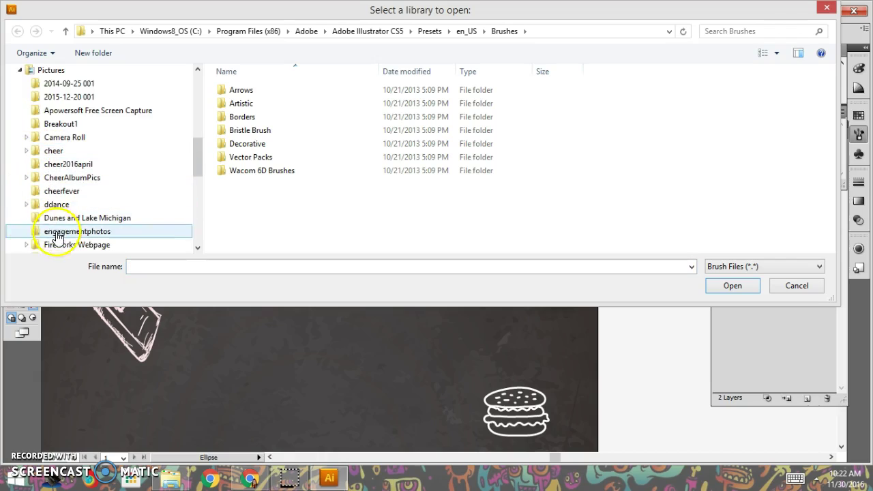
{"action": "scroll", "coordinate": [188, 184], "scroll_direction": "down", "scroll_amount": 1}
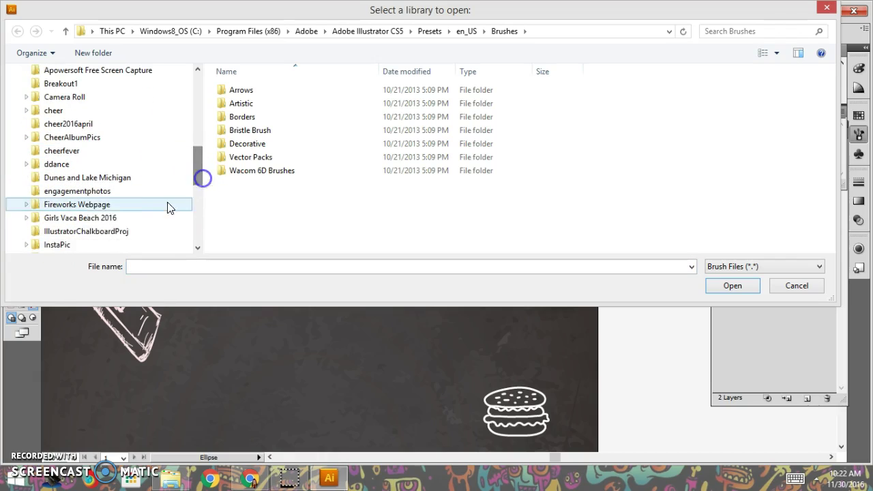
{"action": "left_click", "coordinate": [116, 231]}
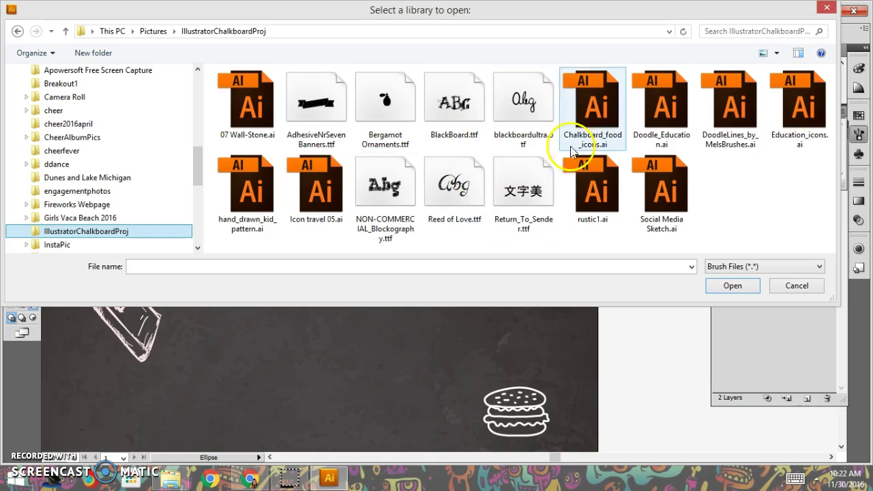
{"action": "left_click", "coordinate": [722, 109]}
{"action": "double_click", "coordinate": [722, 109]}
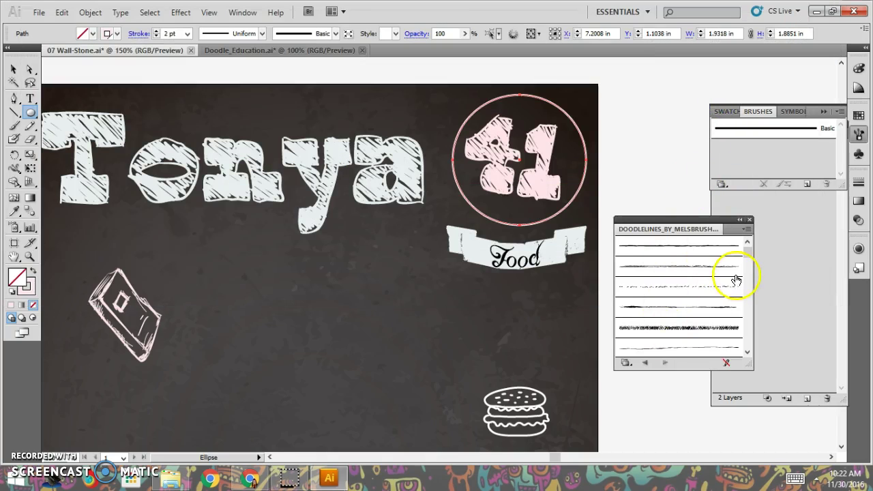
Apply a dotted DoodleLines brush at 2 pt to the circle around 41, then deselect it
{"action": "left_click_drag", "start_coordinate": [749, 257], "coordinate": [755, 303]}
{"action": "left_click", "coordinate": [660, 308]}
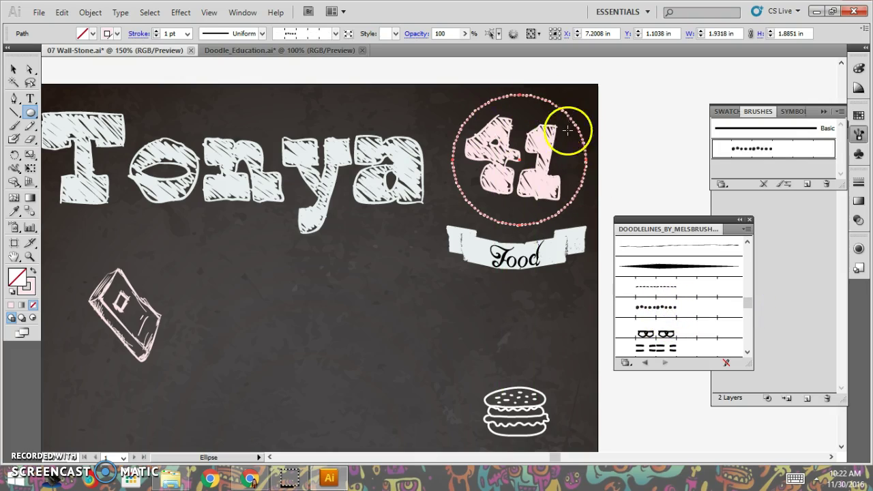
{"action": "left_click", "coordinate": [156, 31]}
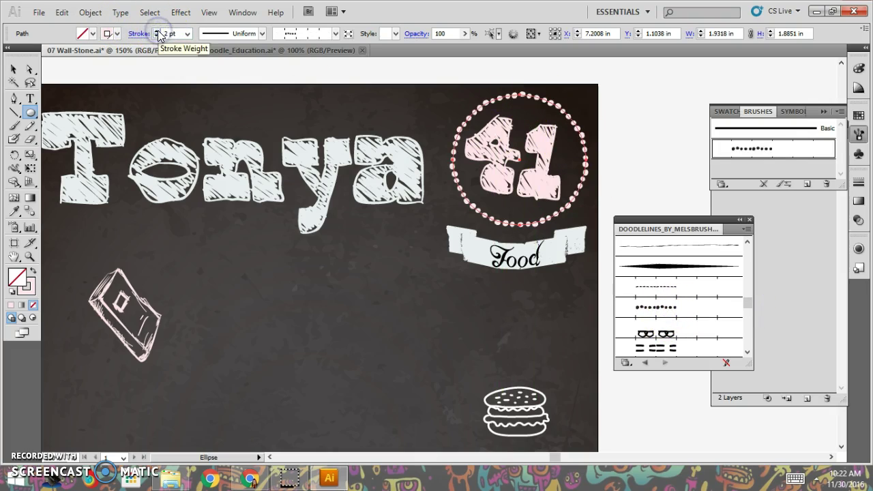
{"action": "left_click", "coordinate": [15, 71]}
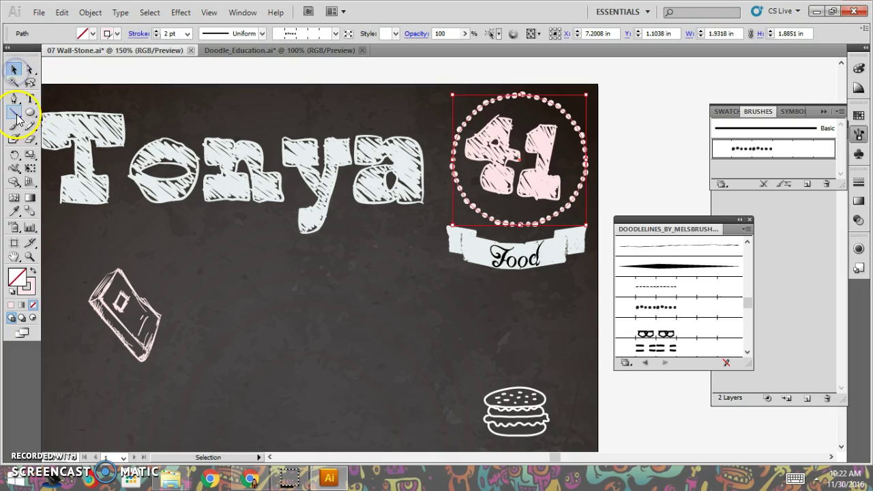
{"action": "left_click", "coordinate": [436, 71]}
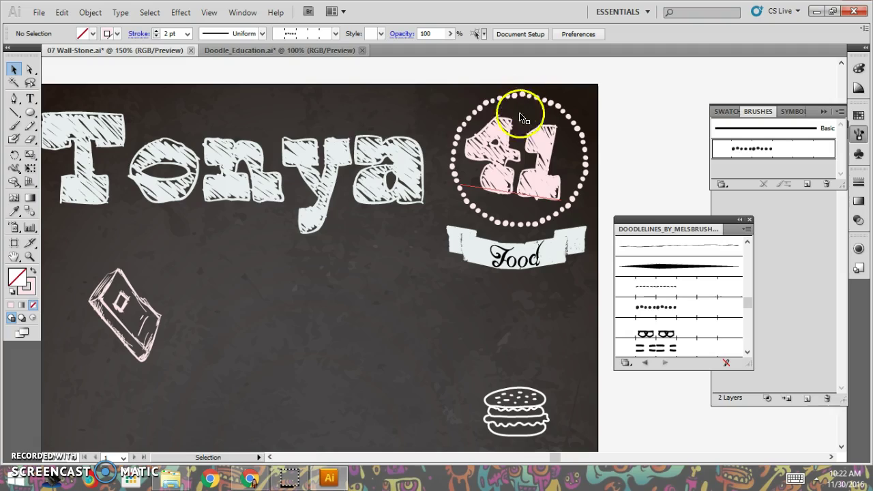
Draw a vertical line from below the 'a' down the poster, with the dotted DoodleLines brush at 2 pt
{"action": "left_click", "coordinate": [14, 113]}
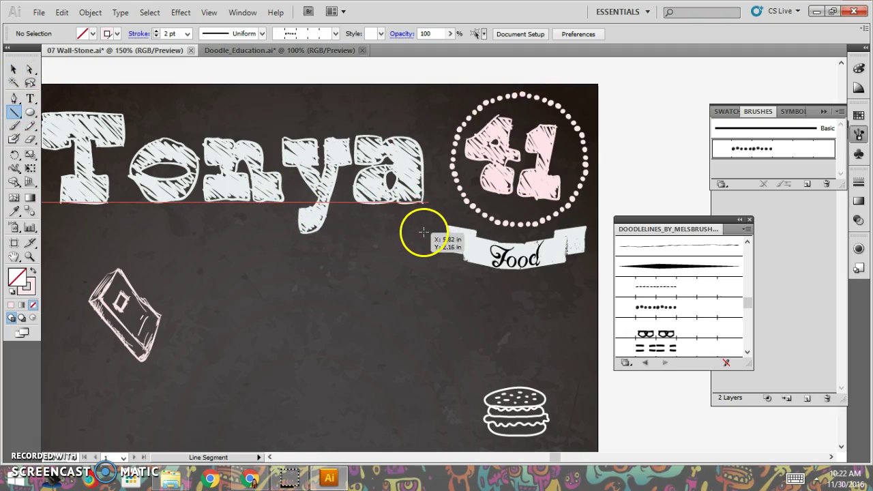
{"action": "mouse_move", "coordinate": [423, 230]}
{"action": "left_mouse_down"}
{"action": "mouse_move", "coordinate": [438, 290]}
{"action": "mouse_move", "coordinate": [431, 443]}
{"action": "left_mouse_up"}
{"action": "left_click", "coordinate": [653, 310]}
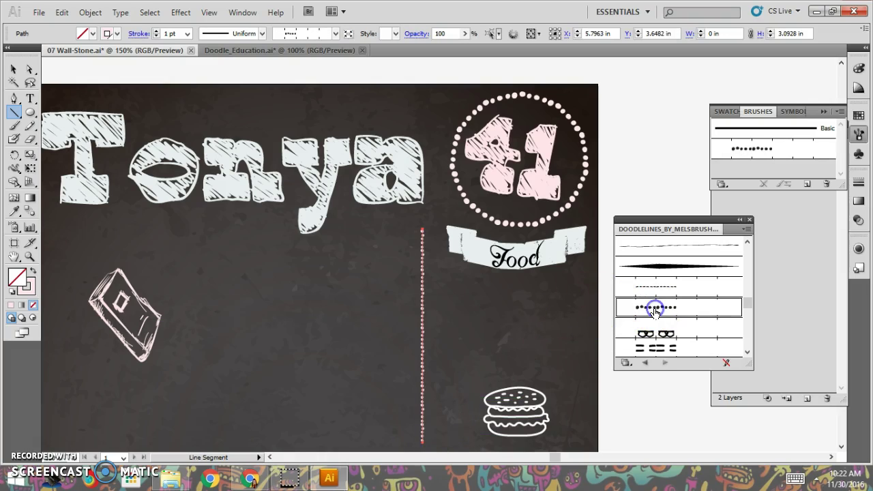
{"action": "left_click", "coordinate": [156, 31]}
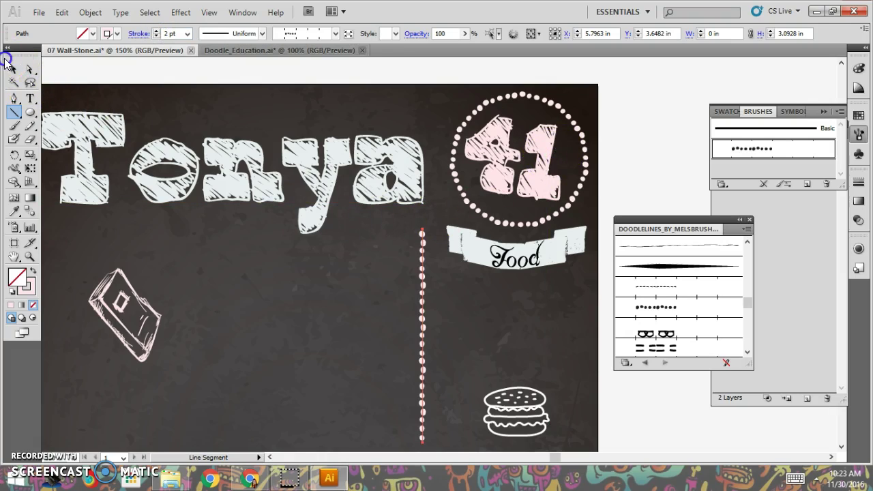
{"action": "left_click", "coordinate": [390, 366]}
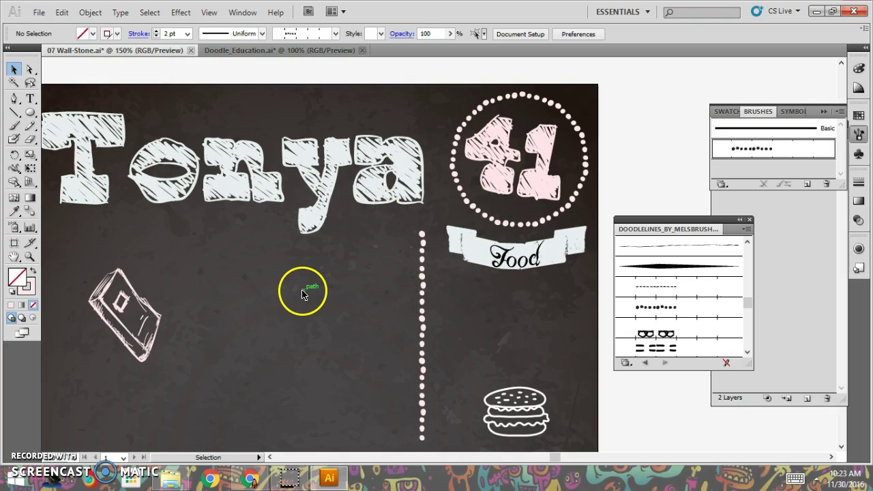
{"action": "key", "text": "ctrl+1"}
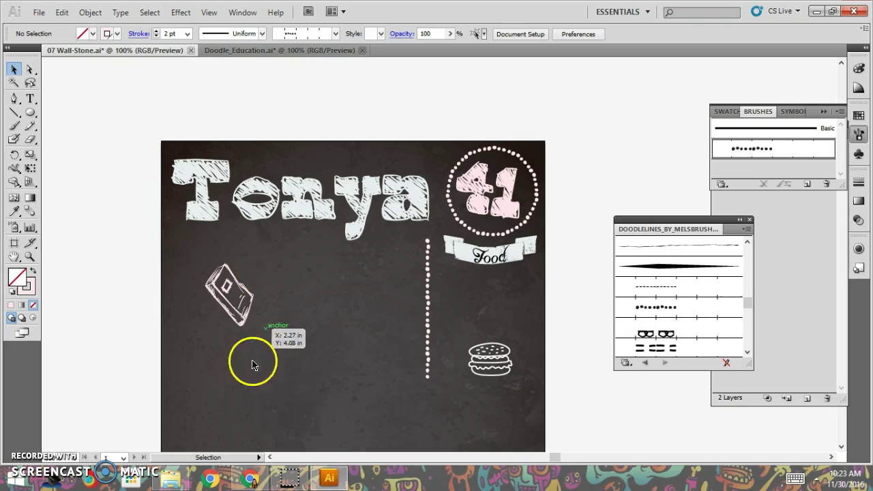
{"action": "left_click", "coordinate": [170, 478]}
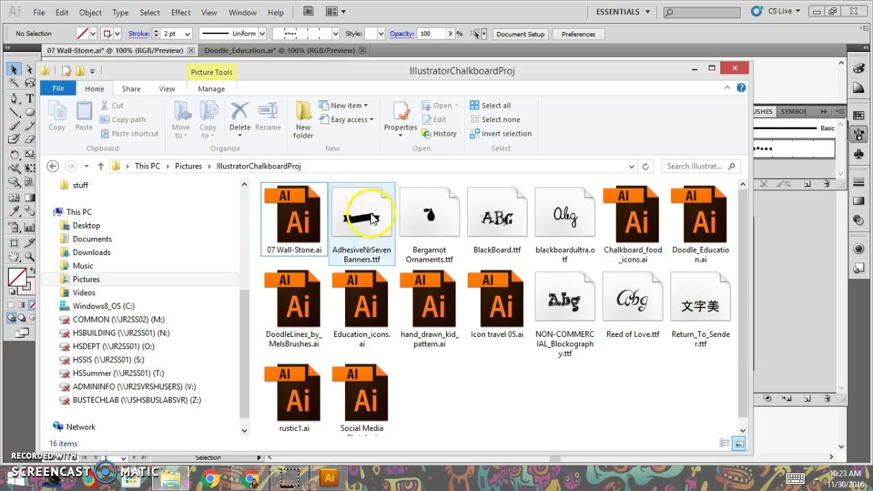
{"action": "left_click", "coordinate": [694, 69]}
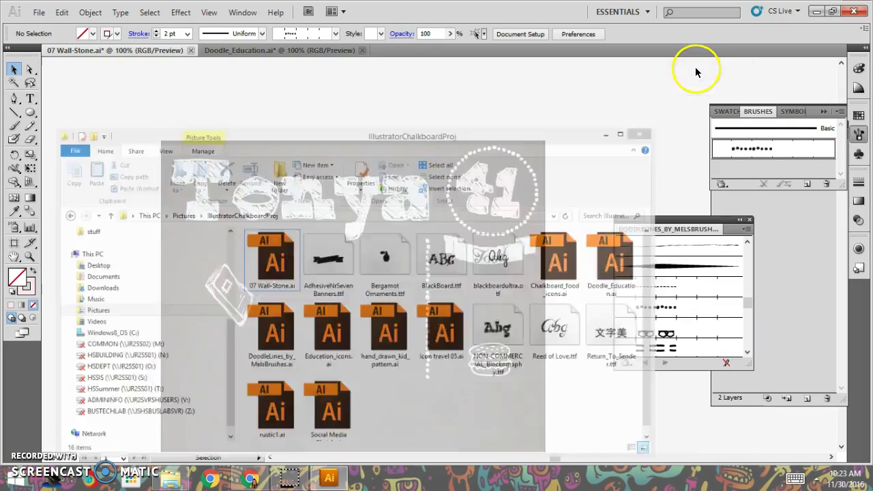
{"action": "left_click", "coordinate": [252, 477]}
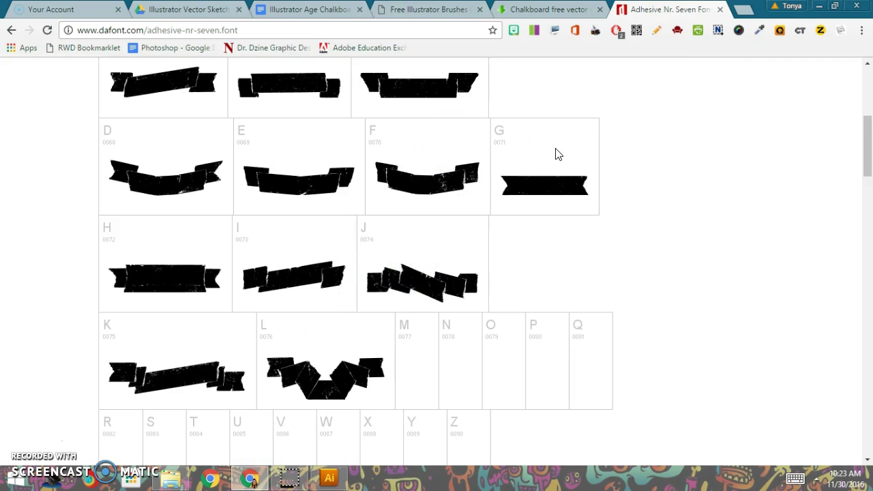
{"action": "left_click", "coordinate": [331, 476]}
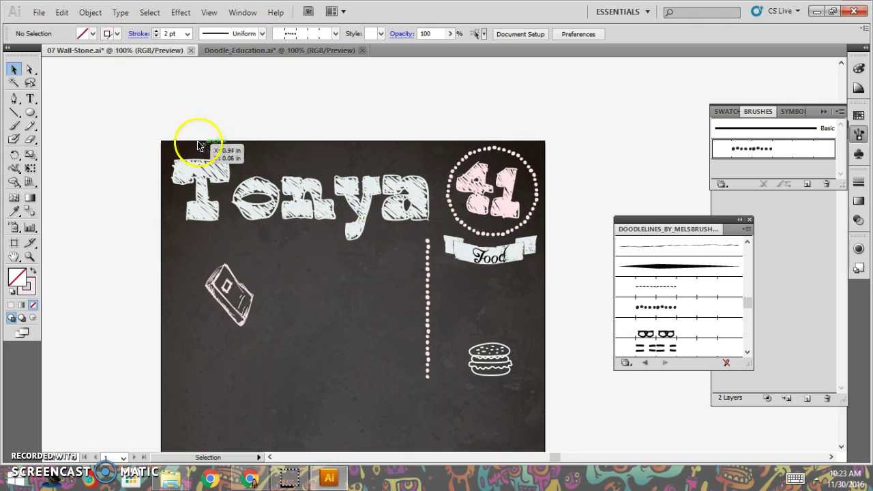
Drag the sketched book doodle group off the poster artboard
{"action": "left_click_drag", "start_coordinate": [117, 107], "coordinate": [557, 240]}
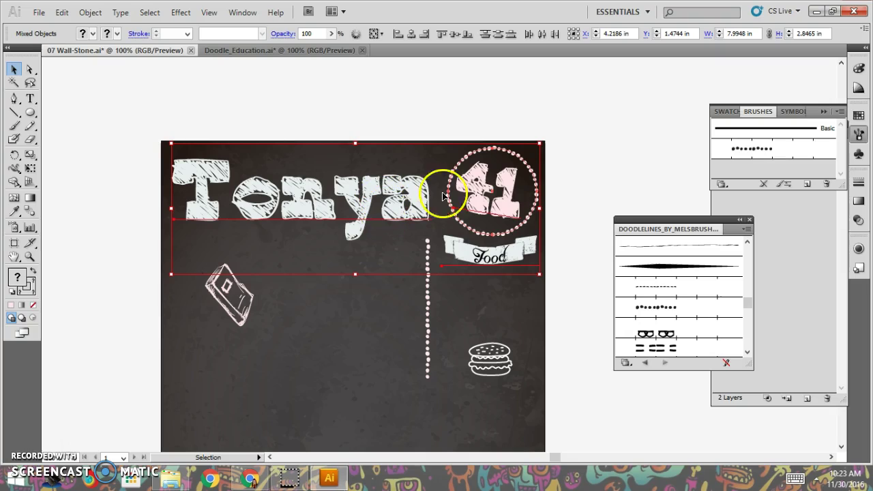
{"action": "left_click", "coordinate": [616, 158]}
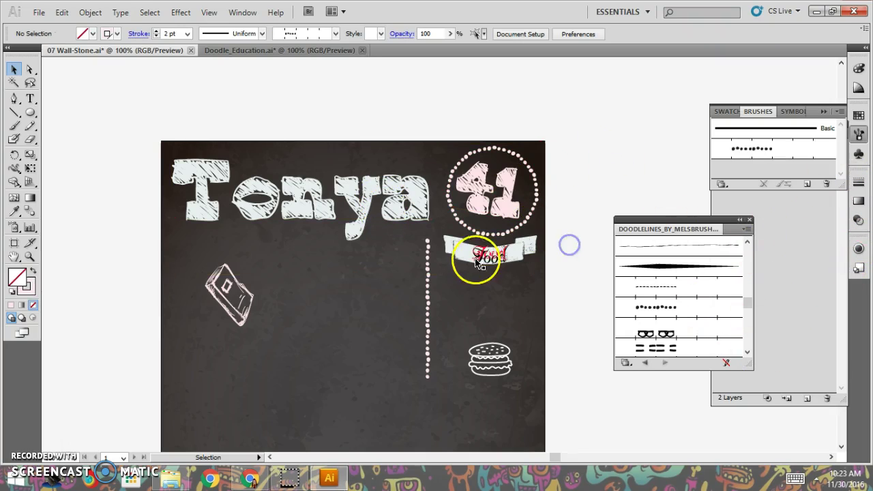
{"action": "left_click", "coordinate": [238, 316]}
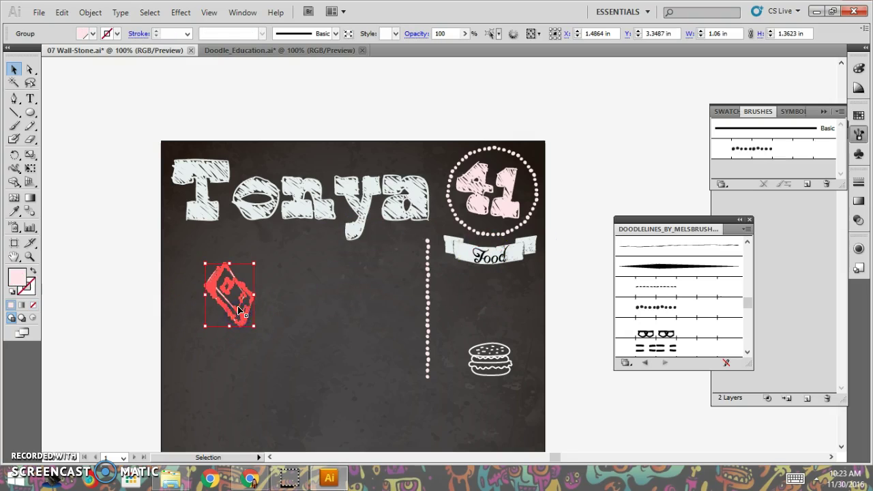
{"action": "left_click_drag", "start_coordinate": [247, 308], "coordinate": [338, 289]}
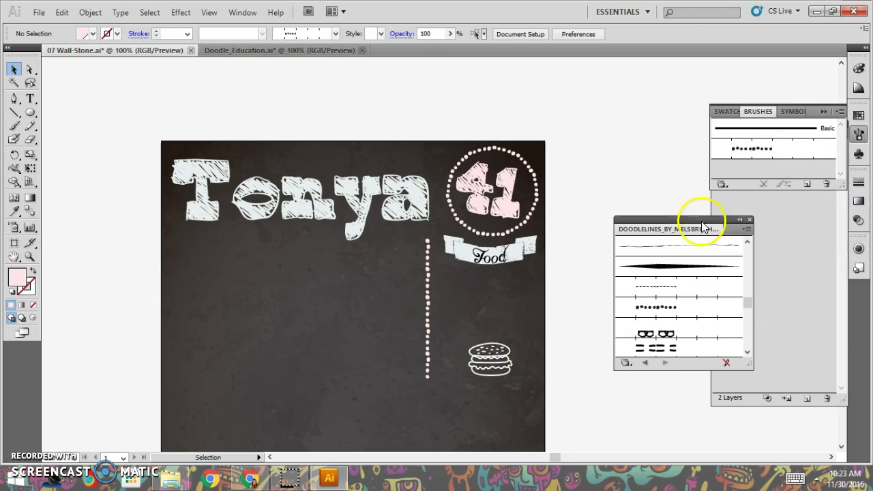
Rename Layer 2 to 'Top Part' and lock it, add an empty Layer 3, and confirm the artwork can't be selected
{"action": "left_click", "coordinate": [818, 113]}
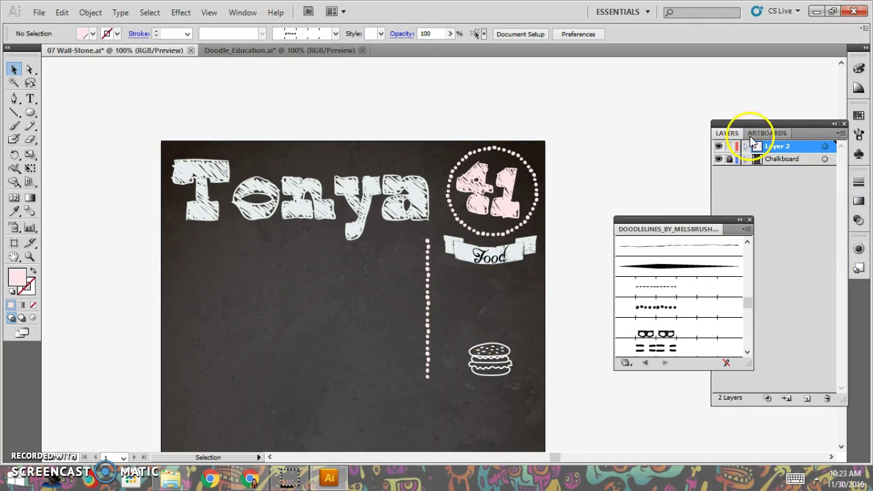
{"action": "double_click", "coordinate": [776, 148]}
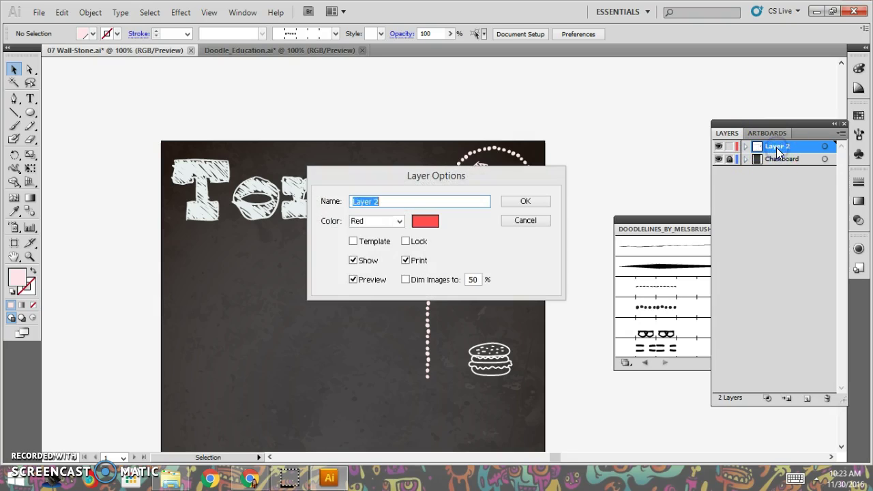
{"action": "key", "text": "Return"}
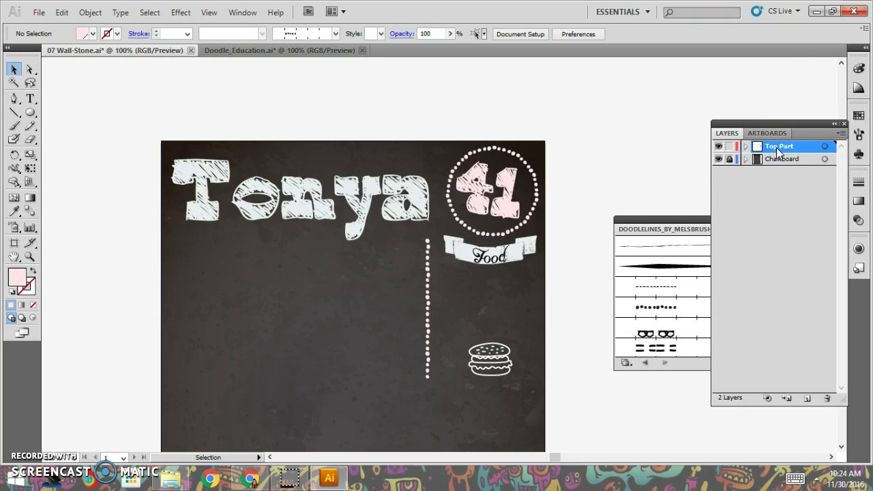
{"action": "left_click", "coordinate": [807, 399]}
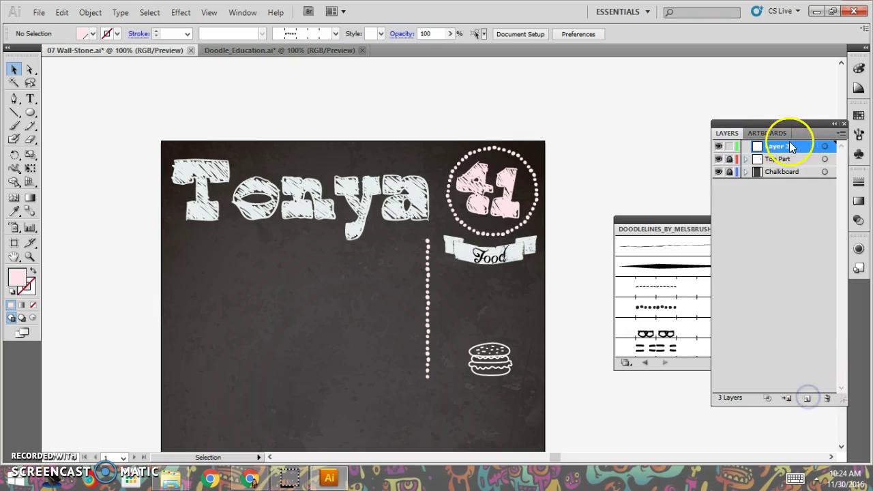
{"action": "left_click", "coordinate": [354, 199]}
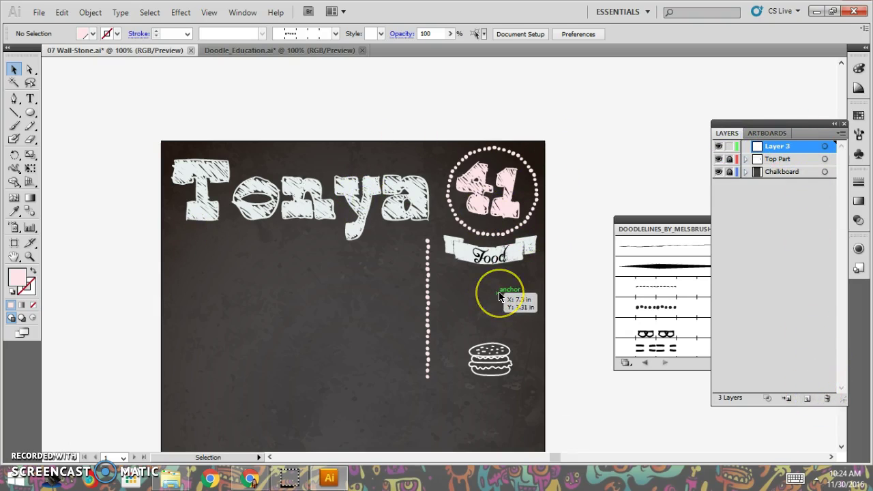
{"action": "left_click", "coordinate": [499, 269]}
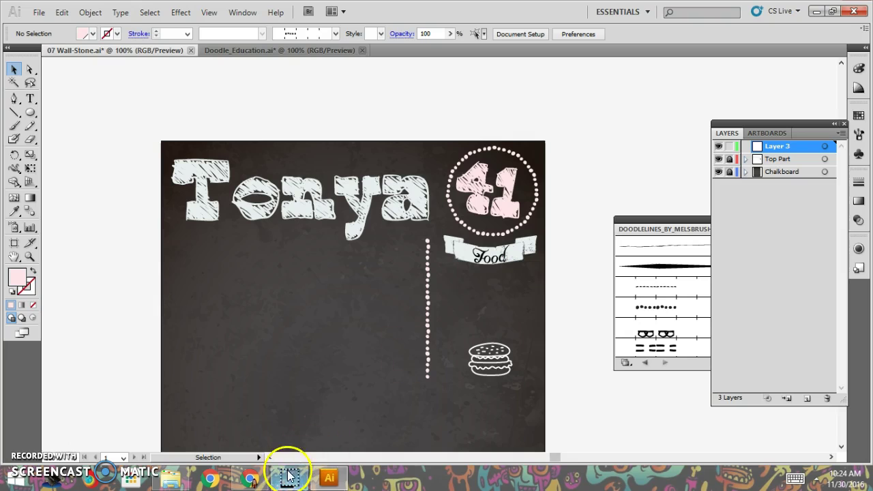
Return to the Illustrator Age Chalkboard doc in Chrome and view its sweet-sixteen example poster
{"action": "left_click", "coordinate": [252, 479]}
{"action": "left_click", "coordinate": [225, 9]}
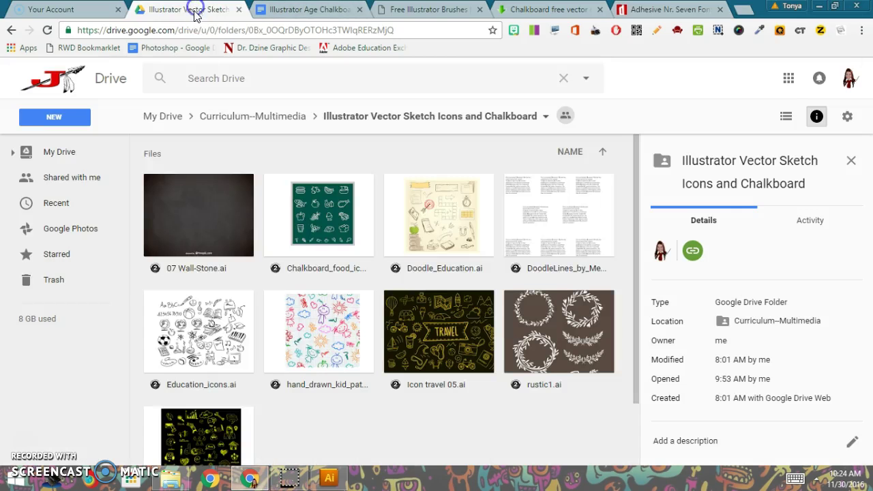
{"action": "scroll", "coordinate": [334, 281], "scroll_direction": "down", "scroll_amount": 1}
{"action": "scroll", "coordinate": [334, 281], "scroll_direction": "up", "scroll_amount": 1}
{"action": "left_click", "coordinate": [311, 8]}
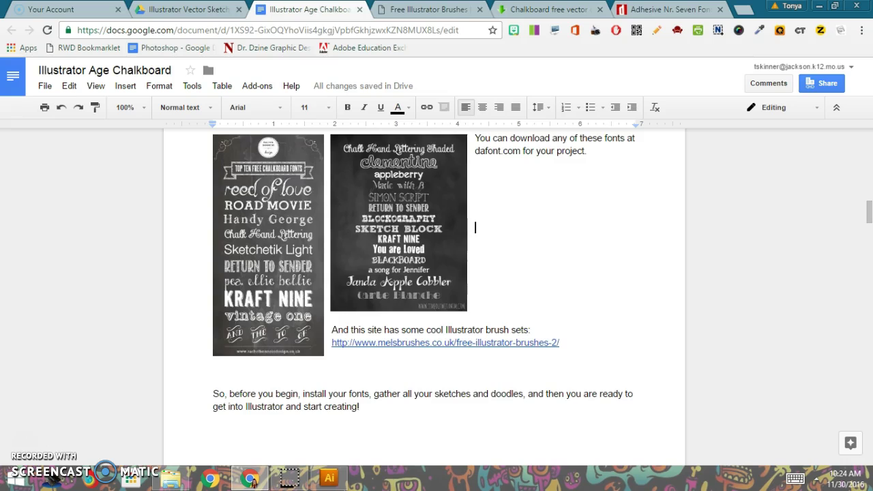
{"action": "scroll", "coordinate": [448, 263], "scroll_direction": "down", "scroll_amount": 1}
{"action": "scroll", "coordinate": [464, 268], "scroll_direction": "up", "scroll_amount": 1}
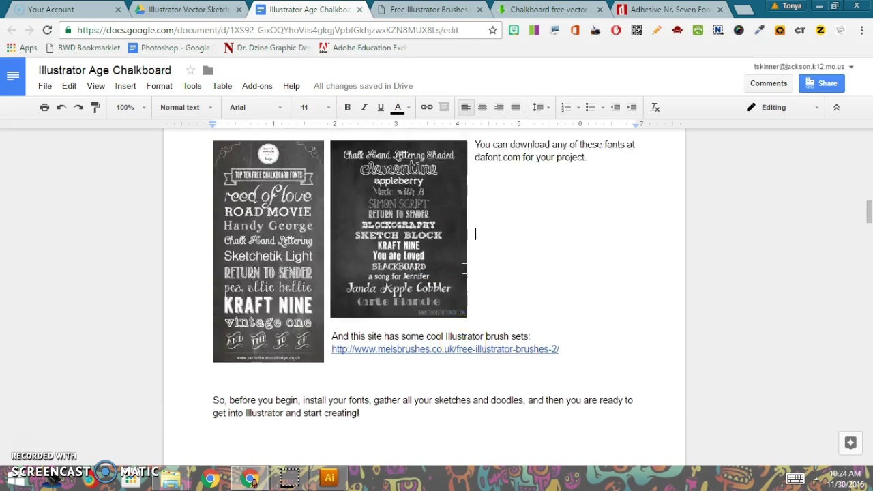
{"action": "scroll", "coordinate": [473, 272], "scroll_direction": "down", "scroll_amount": 15}
{"action": "scroll", "coordinate": [472, 276], "scroll_direction": "down", "scroll_amount": 5}
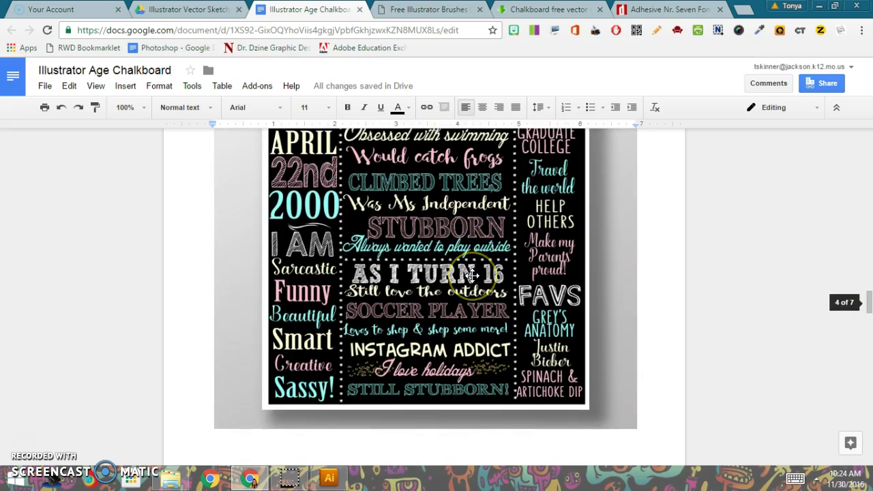
{"action": "scroll", "coordinate": [472, 275], "scroll_direction": "up", "scroll_amount": 3}
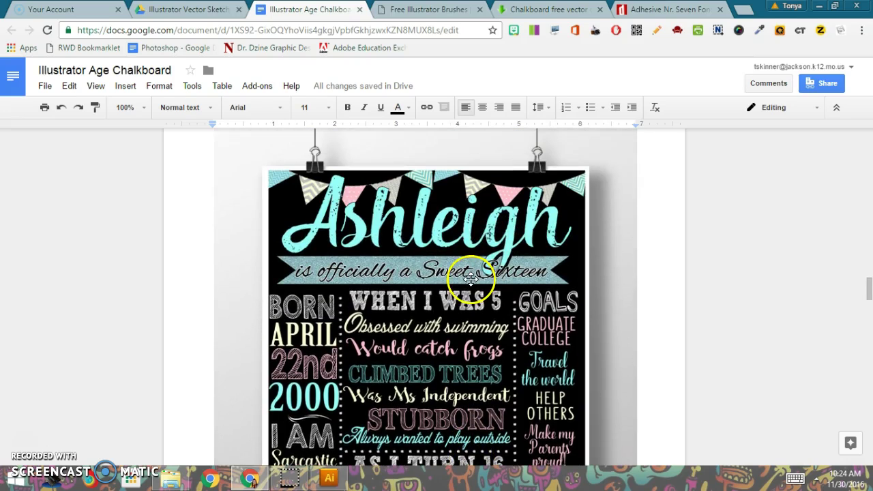